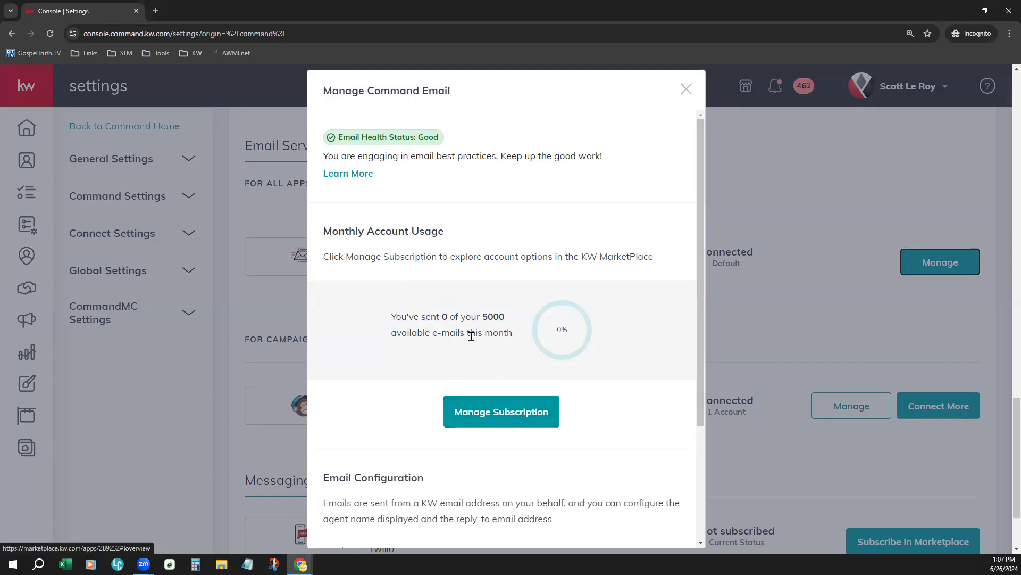
# Highlight the monthly email usage line in the Command Email settings and review the Email Configuration section
pyautogui.click(423, 315)
pyautogui.moveTo(423, 314); pyautogui.dragTo(510, 317)
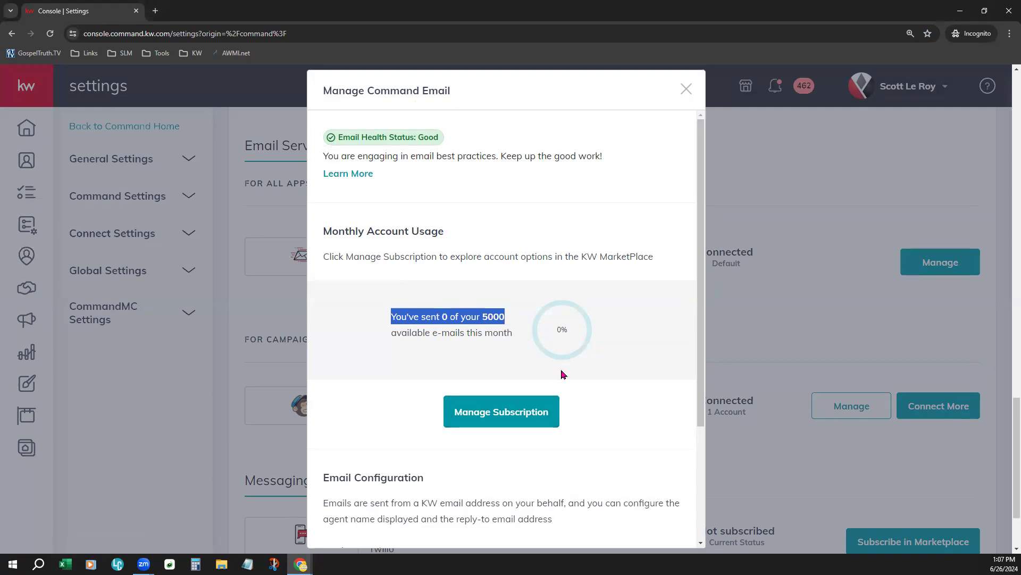
pyautogui.scroll(-3, 599, 400)
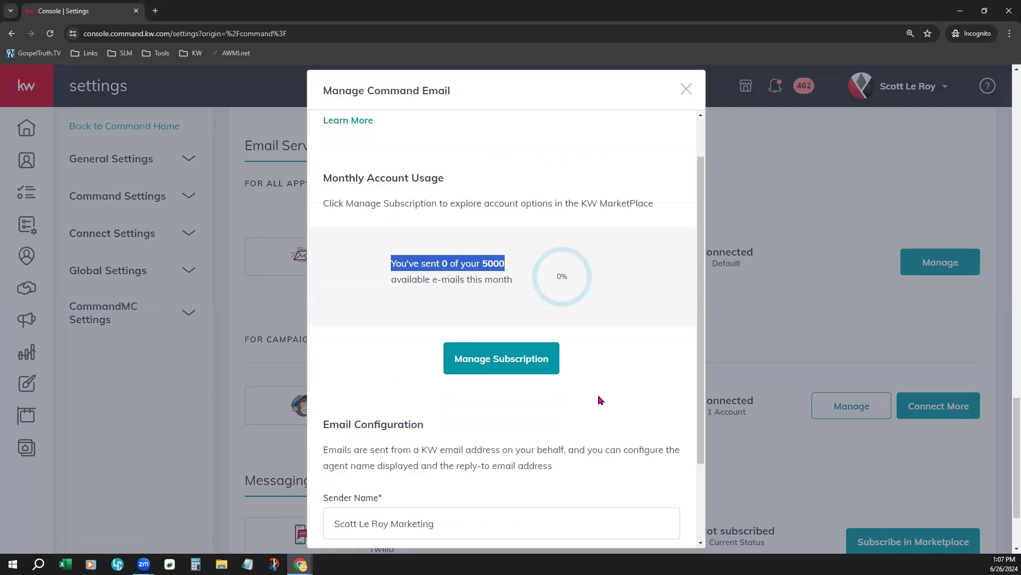
pyautogui.scroll(-1, 599, 400)
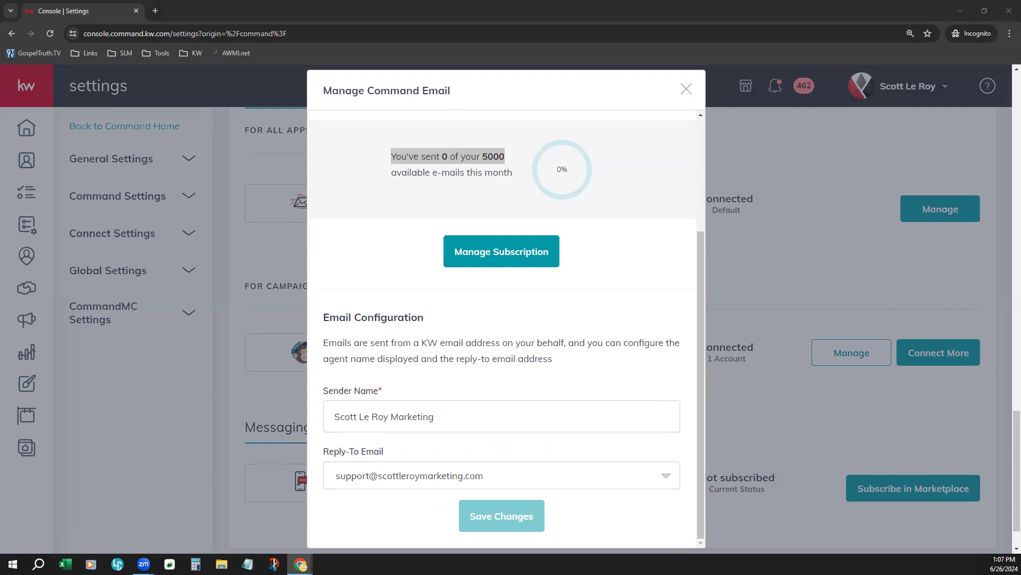
# Examine the sender address and display name on the sample Monthly Neighborhood Update email, then minimize its window
pyautogui.click(690, 83)
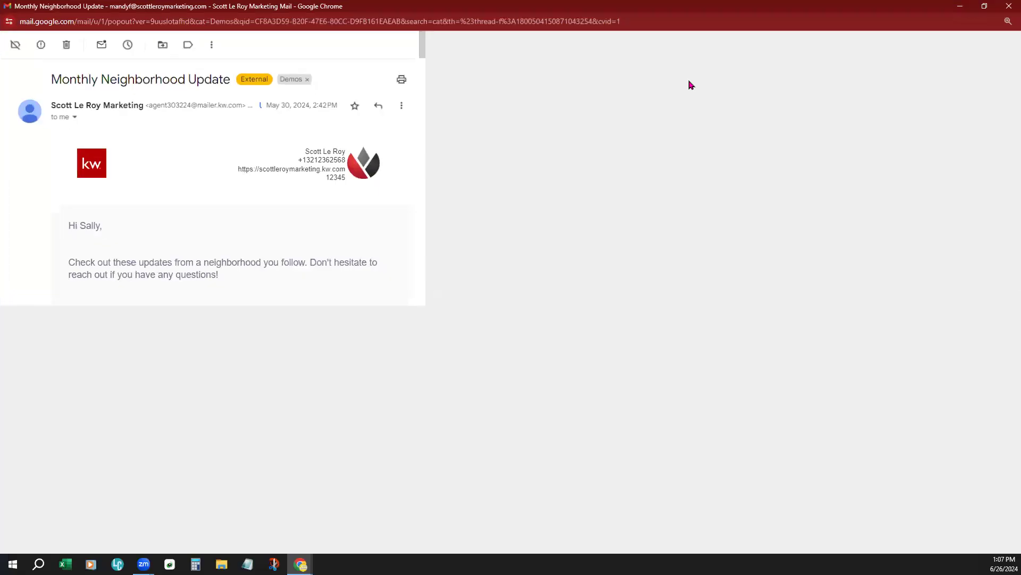
pyautogui.moveTo(300, 104); pyautogui.dragTo(394, 106)
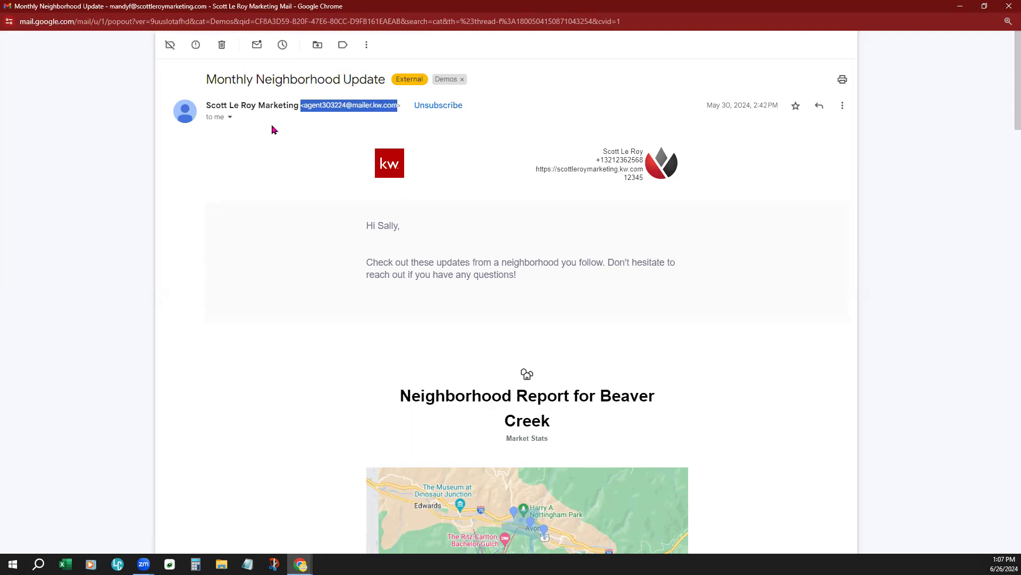
pyautogui.moveTo(297, 107); pyautogui.dragTo(206, 105)
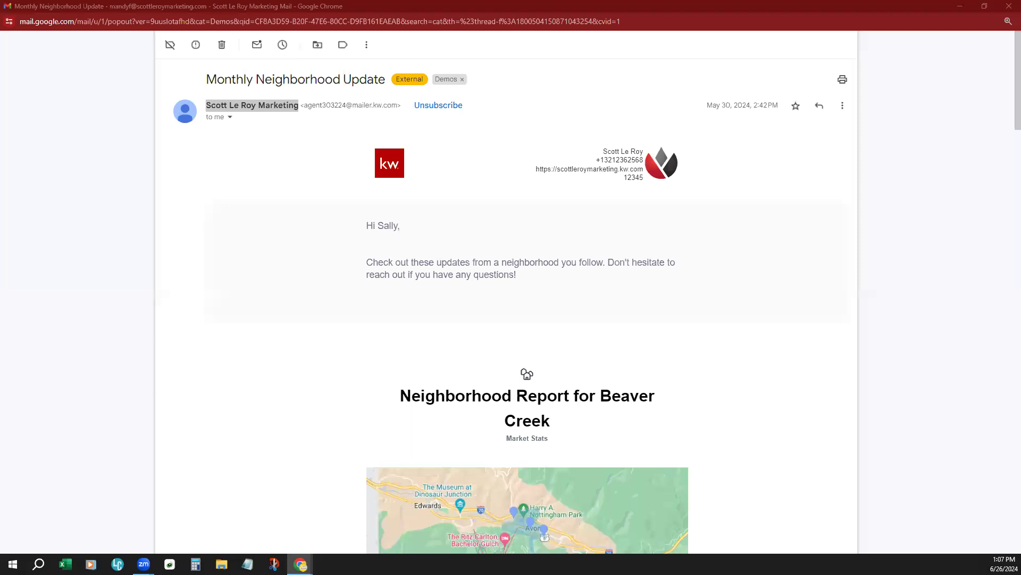
pyautogui.click(961, 8)
# Review the Sender Name and the available Reply-To Email choices, and close the Command Email settings without changes
pyautogui.moveTo(327, 417); pyautogui.dragTo(440, 417)
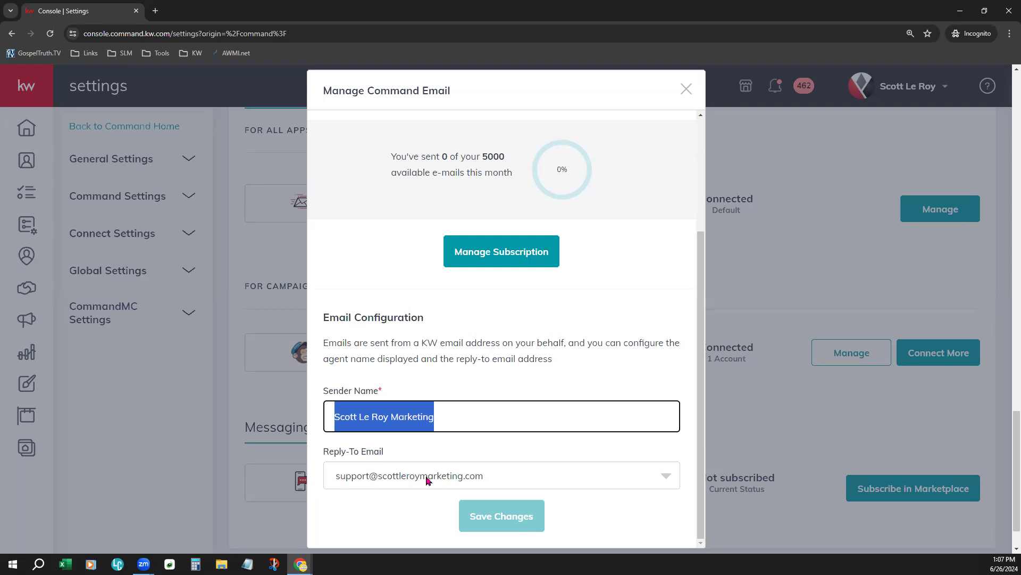
pyautogui.click(463, 476)
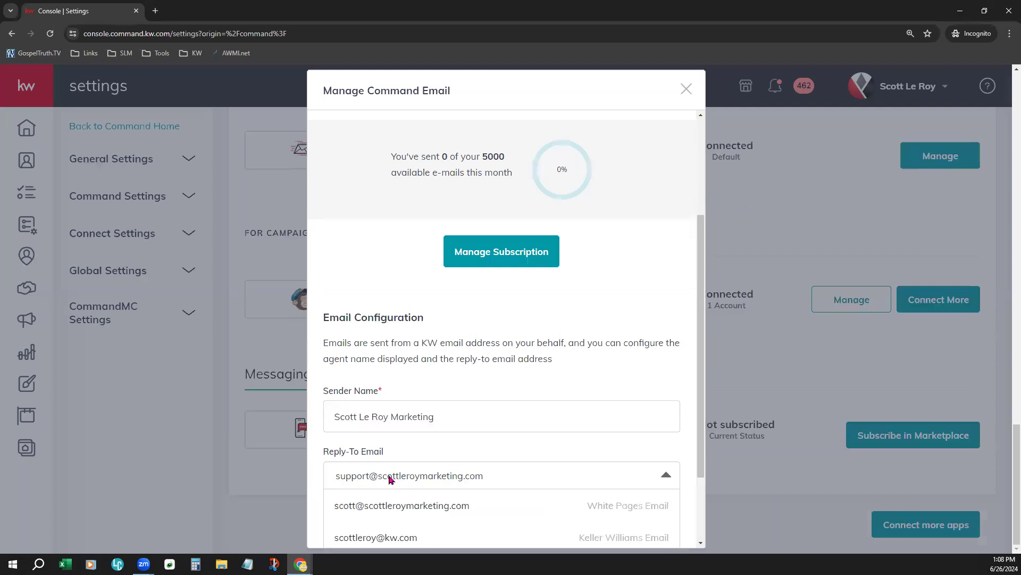
pyautogui.scroll(-2, 532, 373)
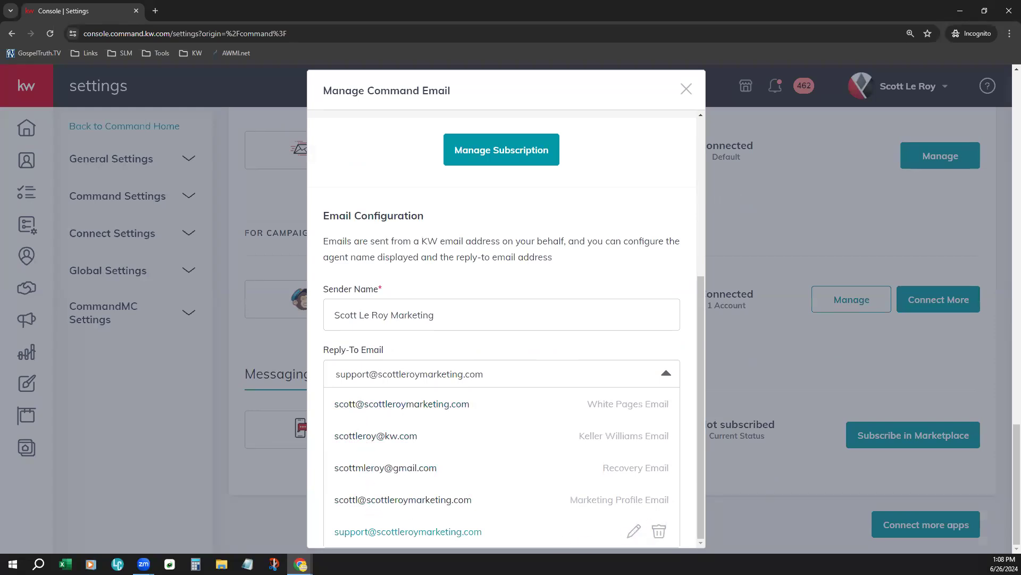
pyautogui.press('Escape')
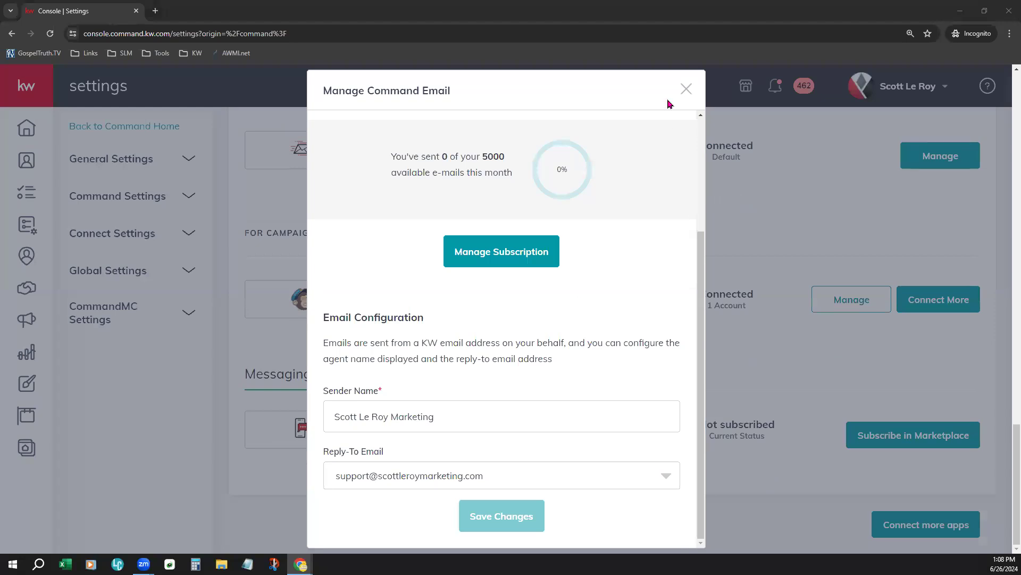
pyautogui.click(687, 89)
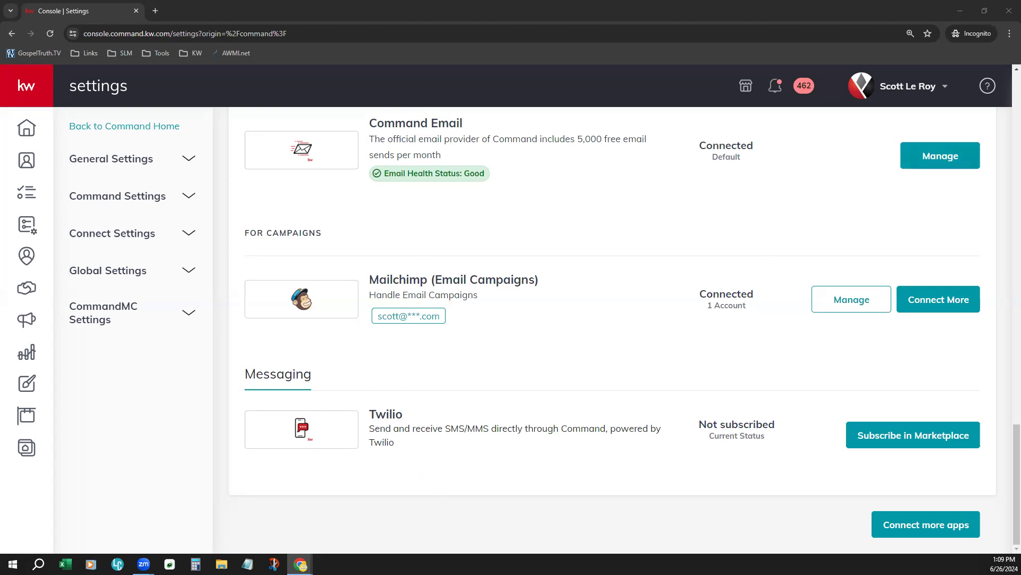
pyautogui.click(903, 89)
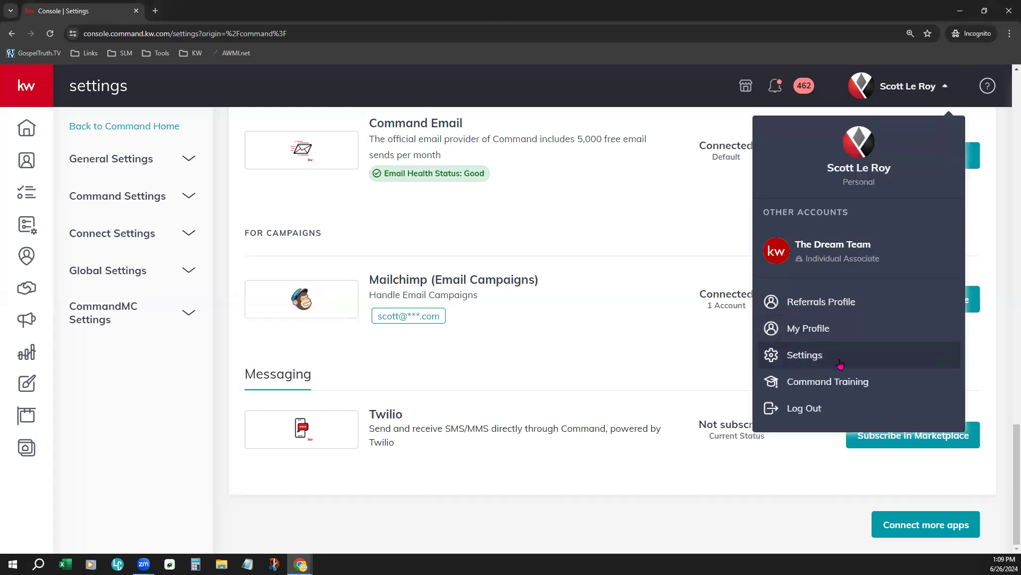
pyautogui.click(407, 488)
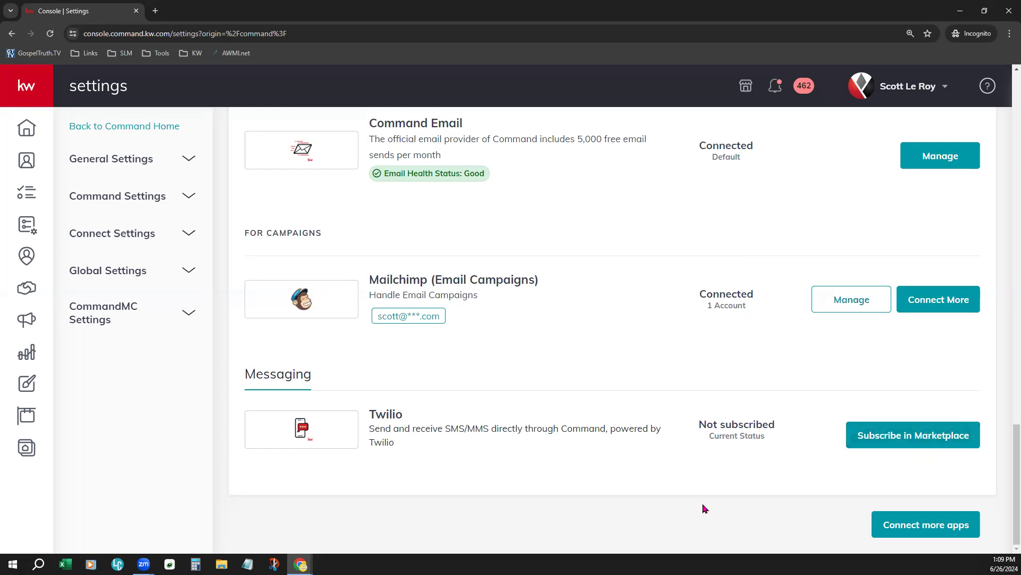
# Open Twilio's subscription page in the KW Marketplace and examine its available plans, credit rules and monthly prices
pyautogui.click(925, 435)
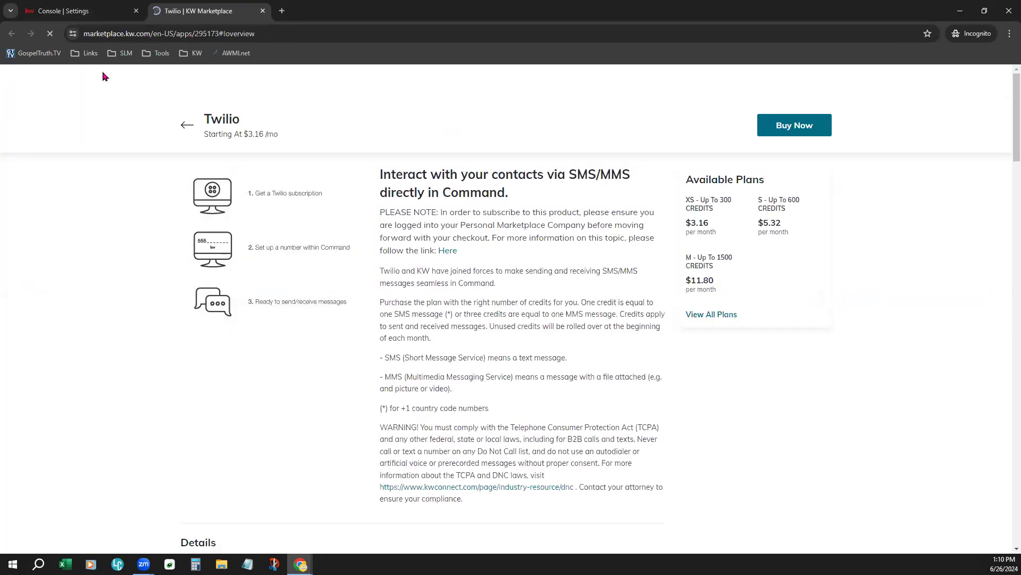
pyautogui.scroll(-3, 693, 354)
pyautogui.scroll(-6, 693, 355)
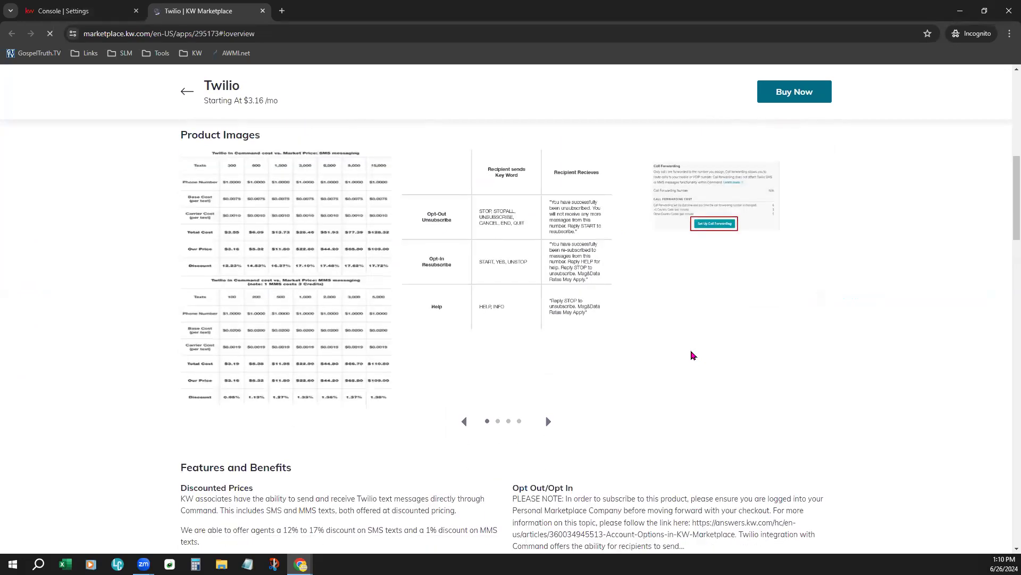
pyautogui.scroll(-14, 693, 355)
pyautogui.scroll(-3, 693, 355)
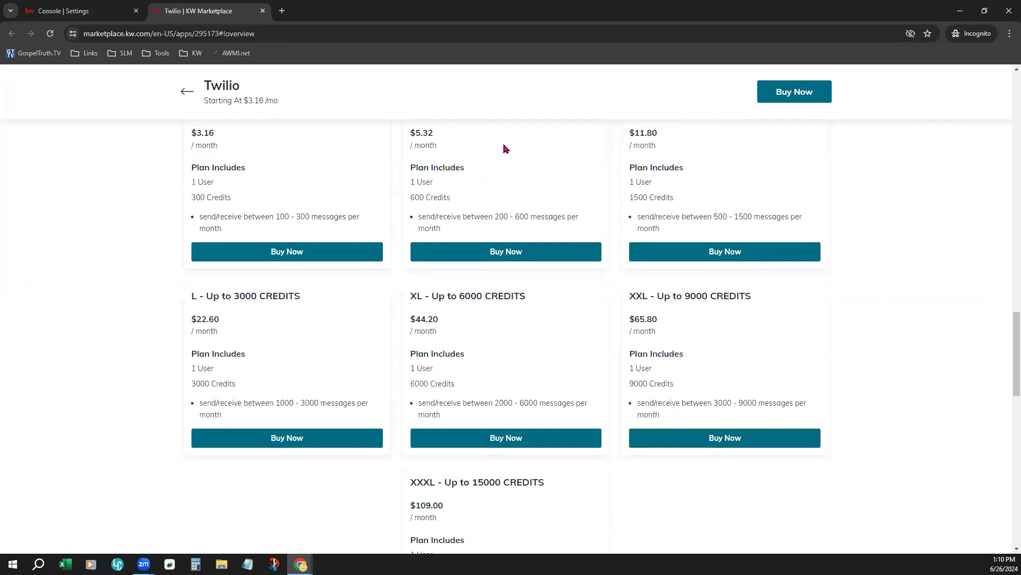
pyautogui.scroll(2, 323, 416)
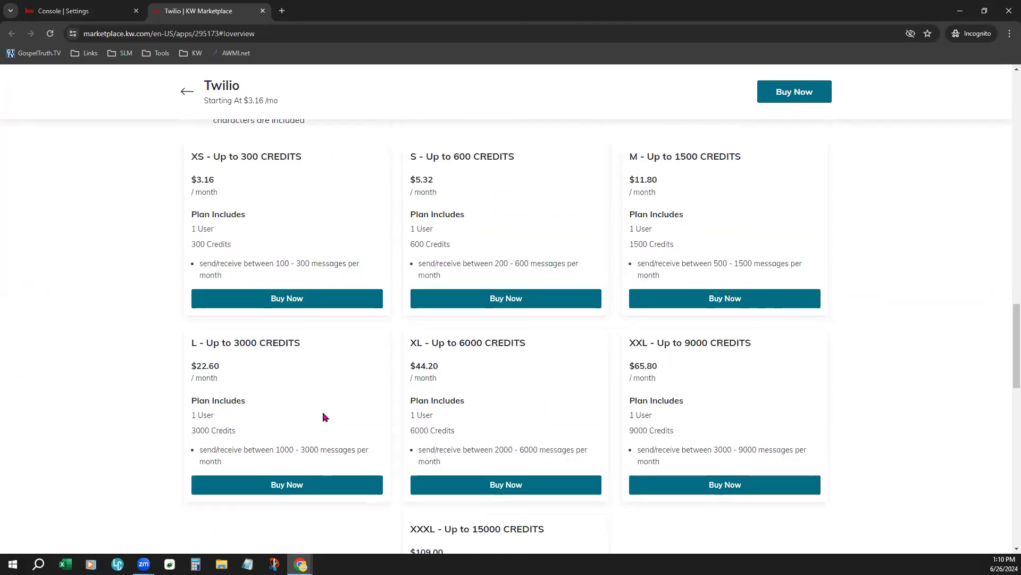
pyautogui.moveTo(286, 227); pyautogui.dragTo(229, 219)
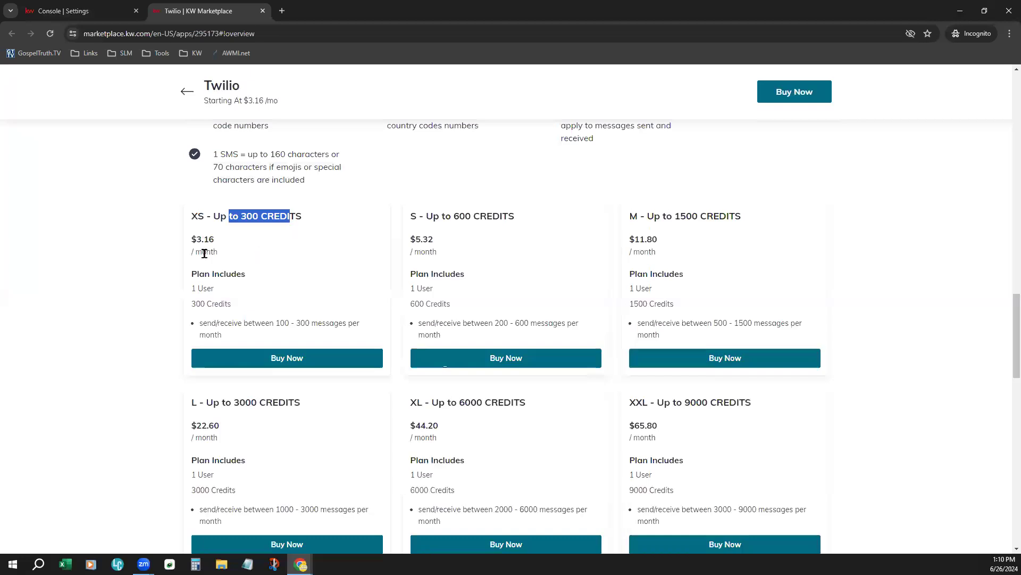
pyautogui.scroll(-1, 727, 376)
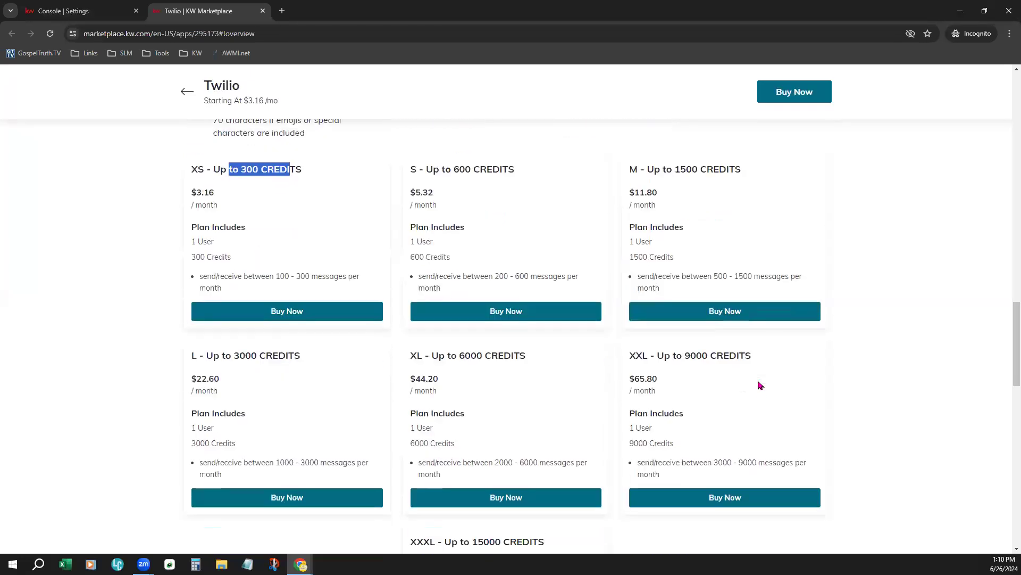
pyautogui.scroll(2, 567, 335)
pyautogui.scroll(2, 567, 335)
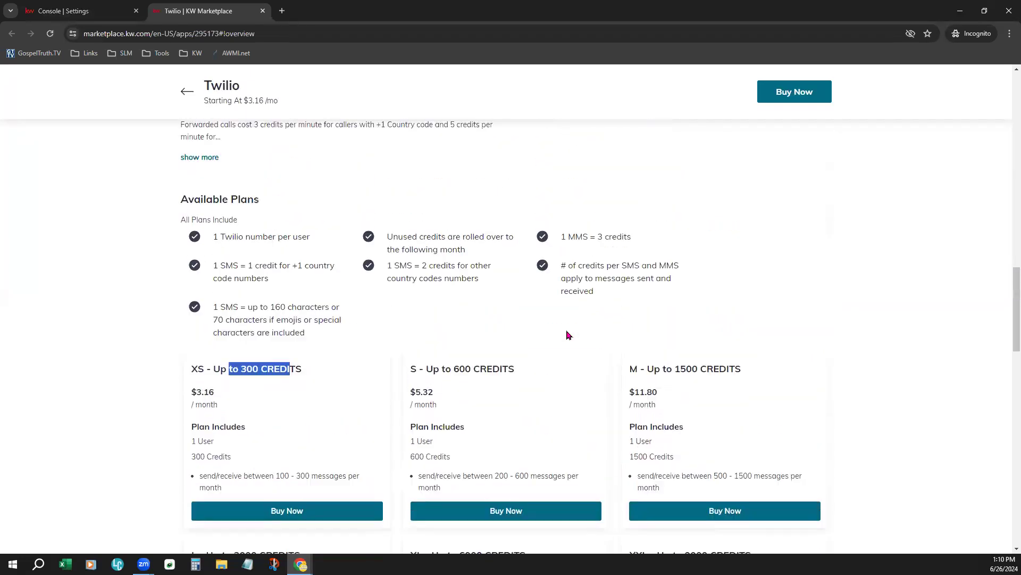
pyautogui.click(459, 325)
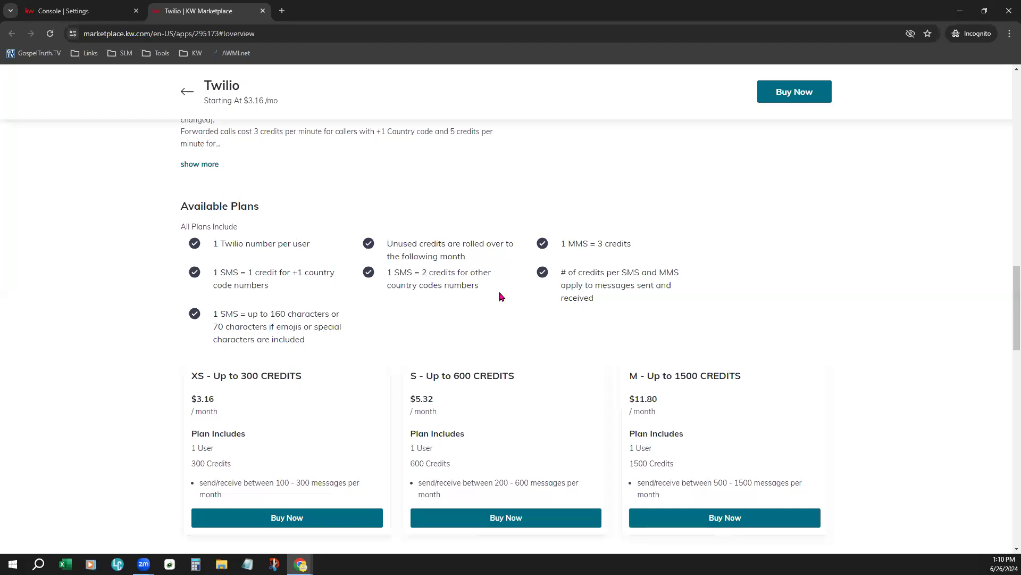
# Return to the Command settings and open the Marketing Profile under Connect Settings
pyautogui.click(106, 12)
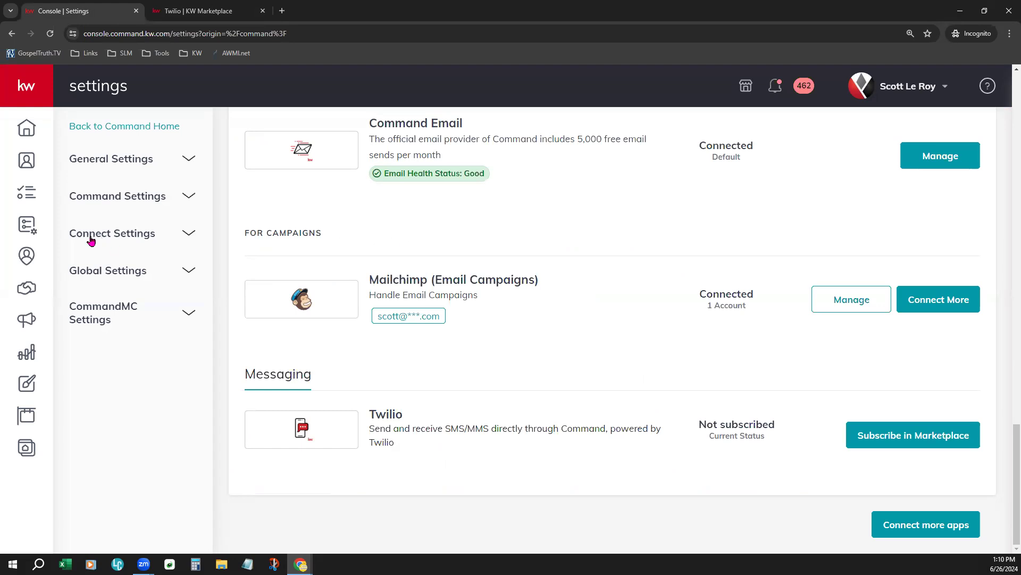
pyautogui.click(122, 237)
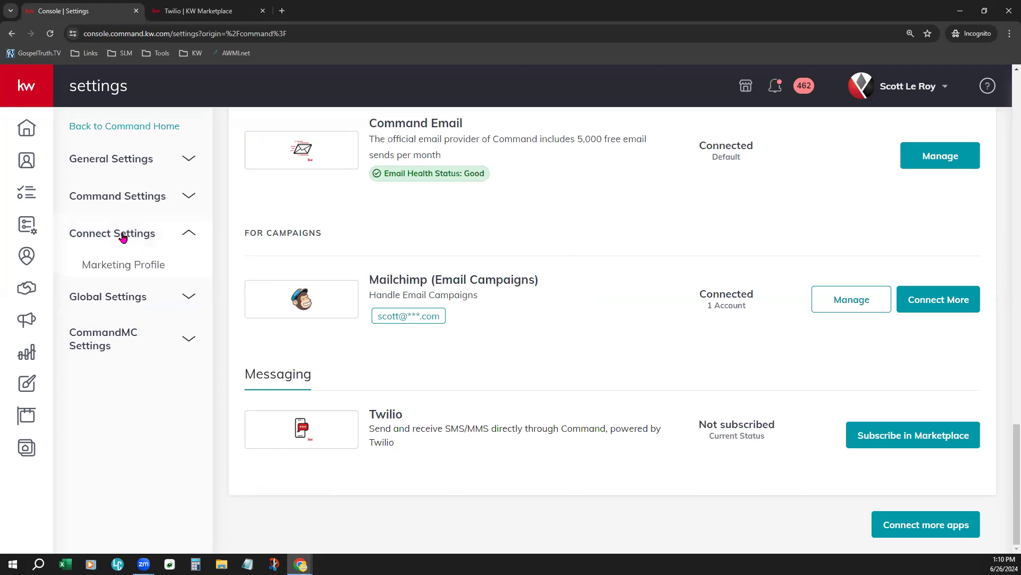
pyautogui.click(137, 274)
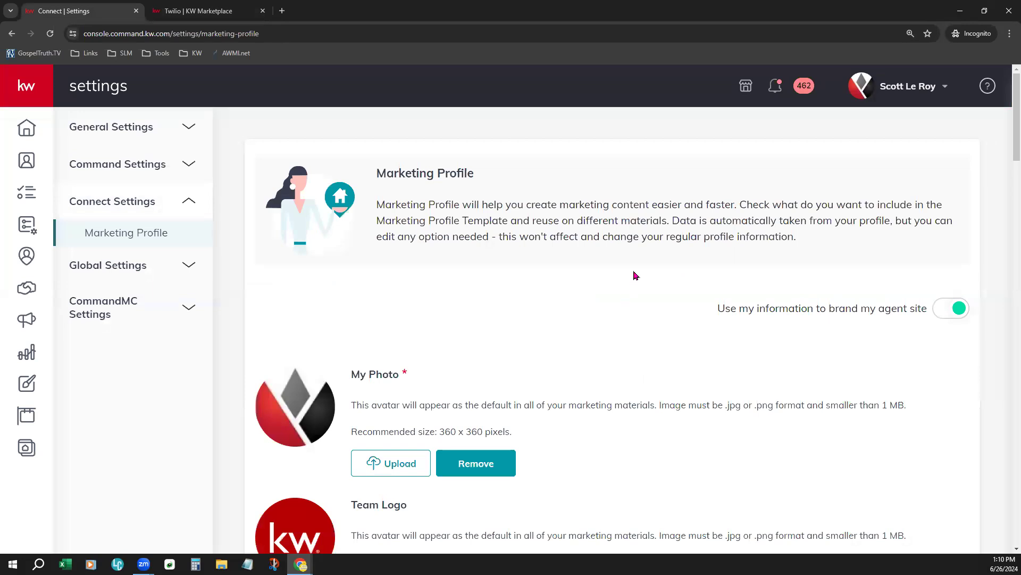
# Review the marketing profile's photo, team logo, personal details and contact fields, highlighting the Agent License Number
pyautogui.scroll(-1, 656, 309)
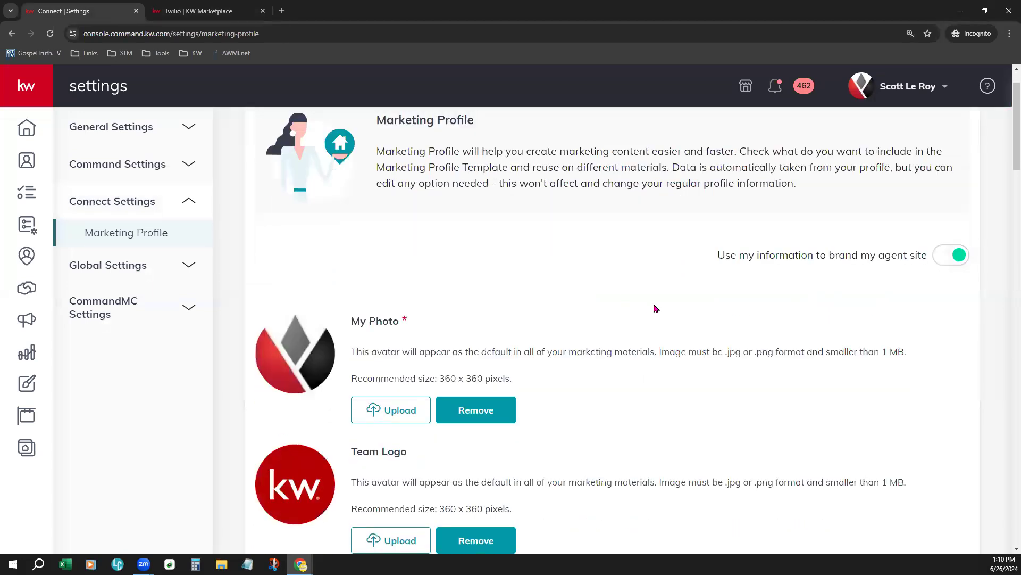
pyautogui.scroll(-5, 656, 309)
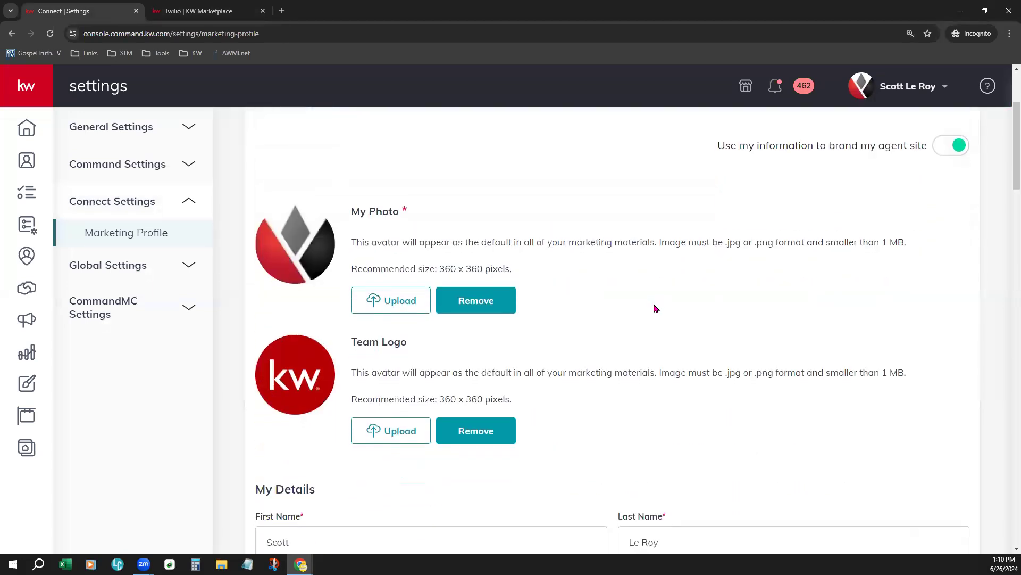
pyautogui.scroll(-3, 656, 308)
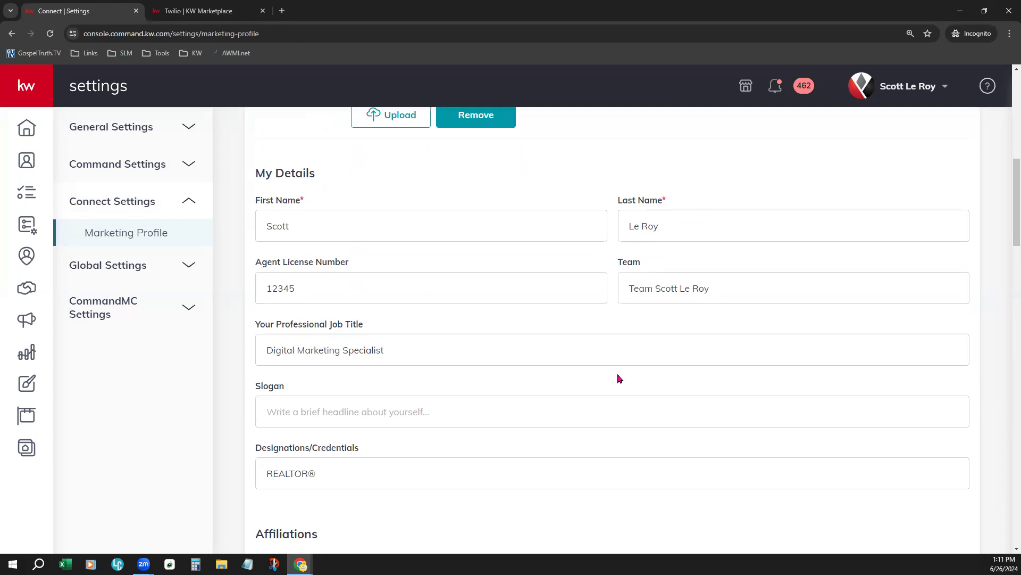
pyautogui.moveTo(388, 296); pyautogui.dragTo(253, 305)
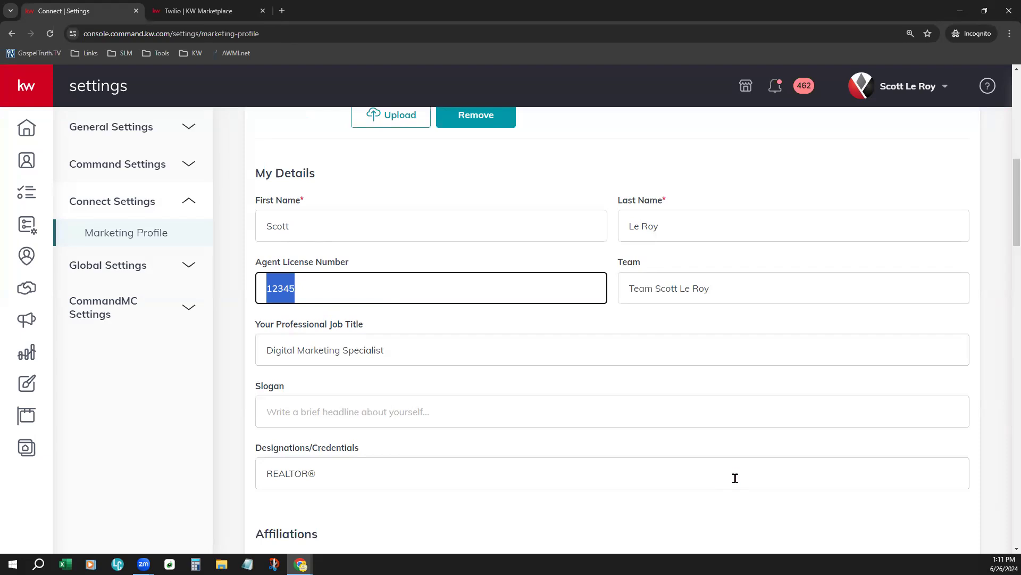
pyautogui.scroll(-5, 720, 458)
pyautogui.scroll(-5, 720, 457)
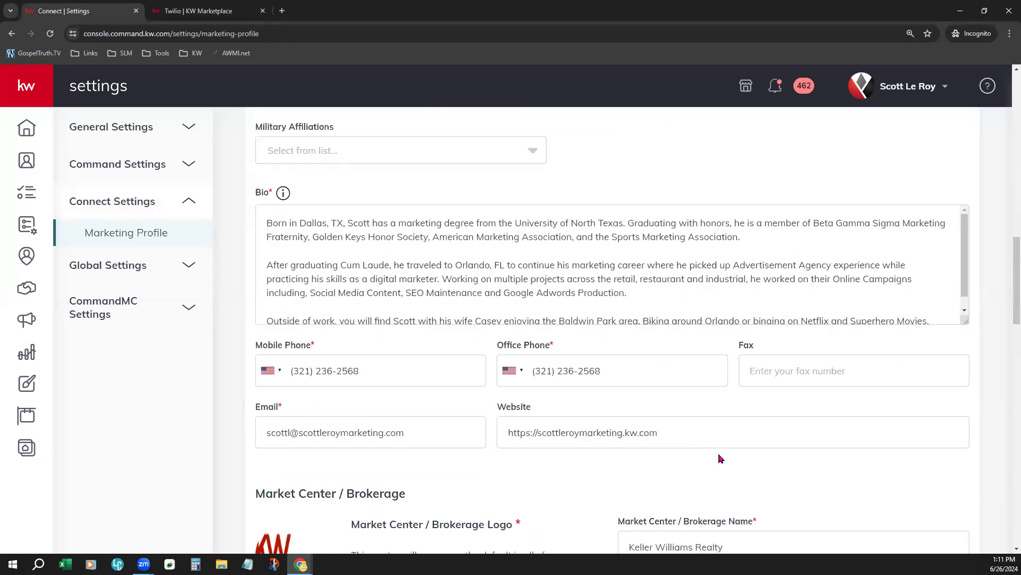
# Copy the Website address from the marketing profile, open it in a new tab, and highlight the agent site's URL
pyautogui.click(677, 287)
pyautogui.moveTo(677, 287); pyautogui.dragTo(498, 294)
pyautogui.hotkey('ctrl', 'c')
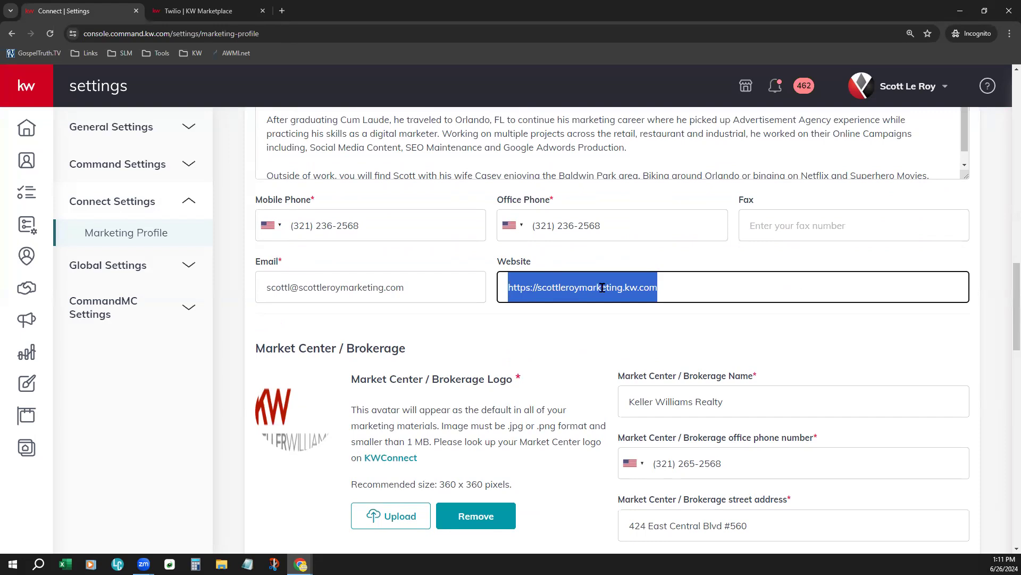
pyautogui.click(282, 10)
pyautogui.hotkey('ctrl', 'v')
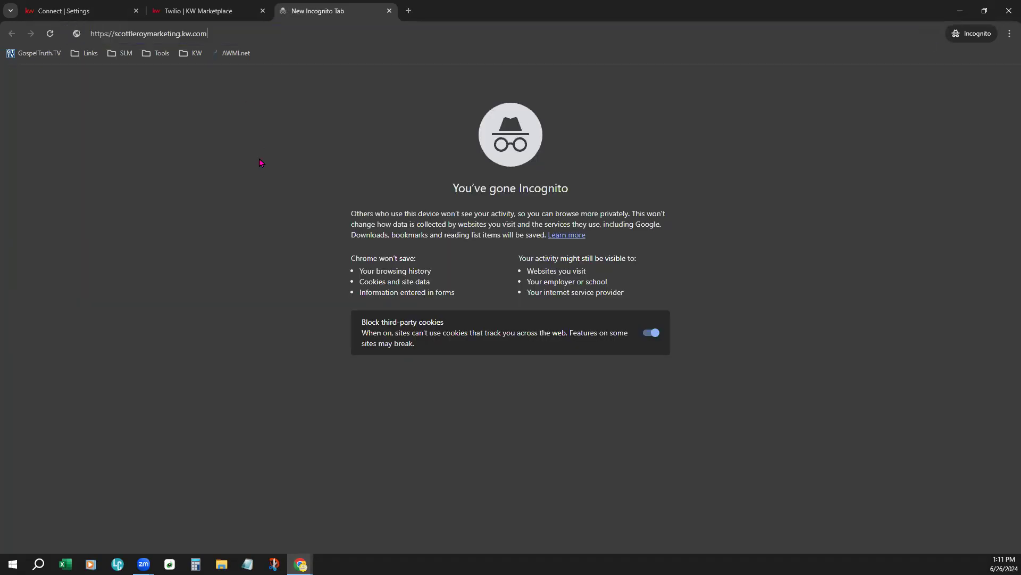
pyautogui.press('Return')
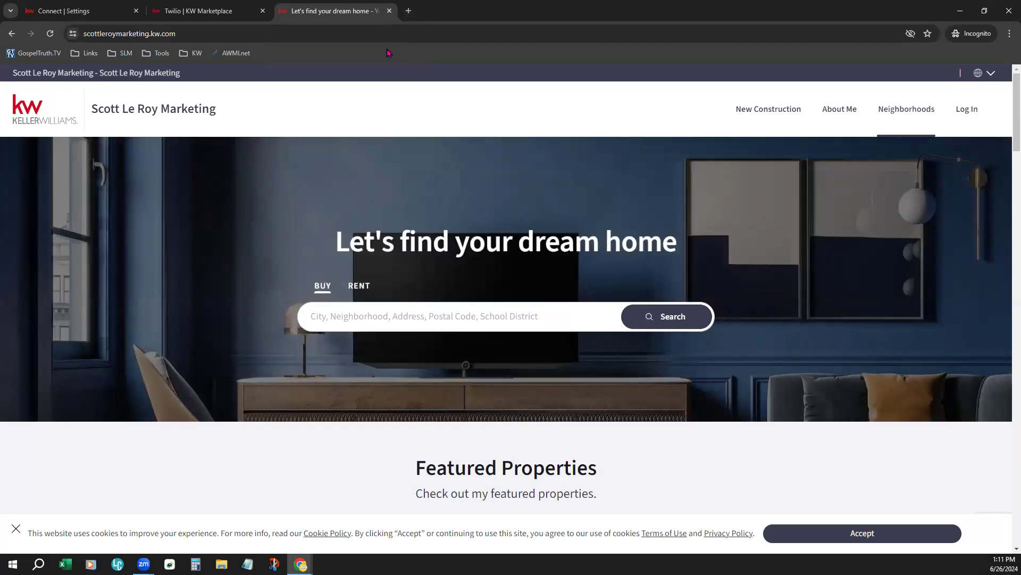
pyautogui.click(134, 33)
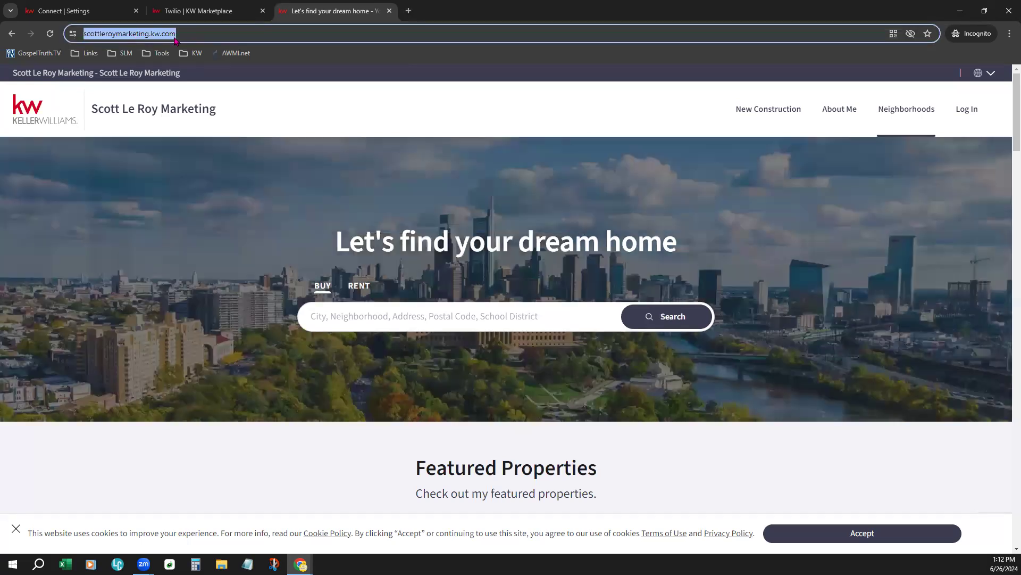
# Close the Twilio and agent site tabs and highlight the kw.com part of the marketing profile's Website address
pyautogui.click(79, 11)
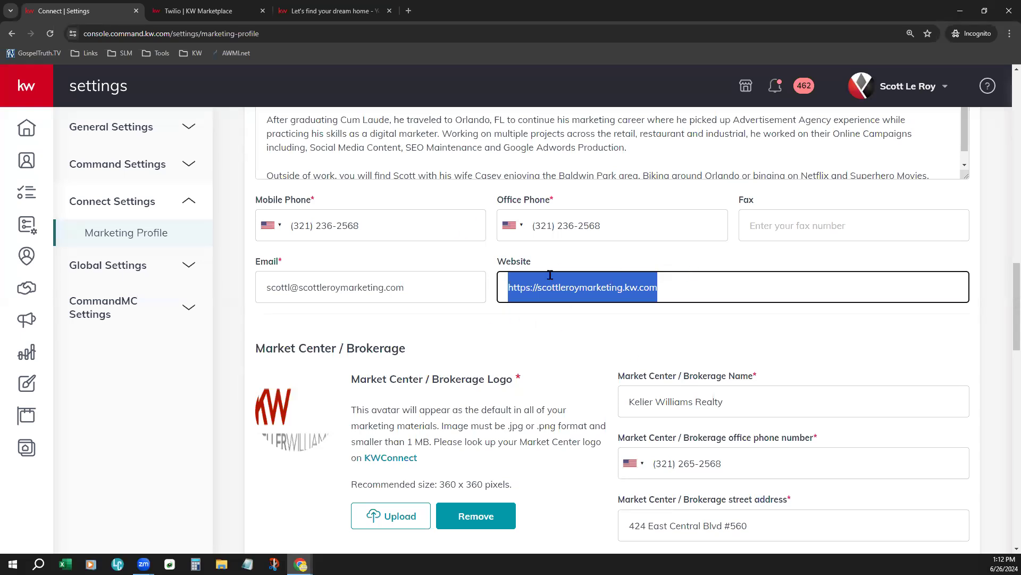
pyautogui.click(265, 12)
pyautogui.click(264, 12)
pyautogui.click(634, 341)
pyautogui.moveTo(625, 292); pyautogui.dragTo(664, 296)
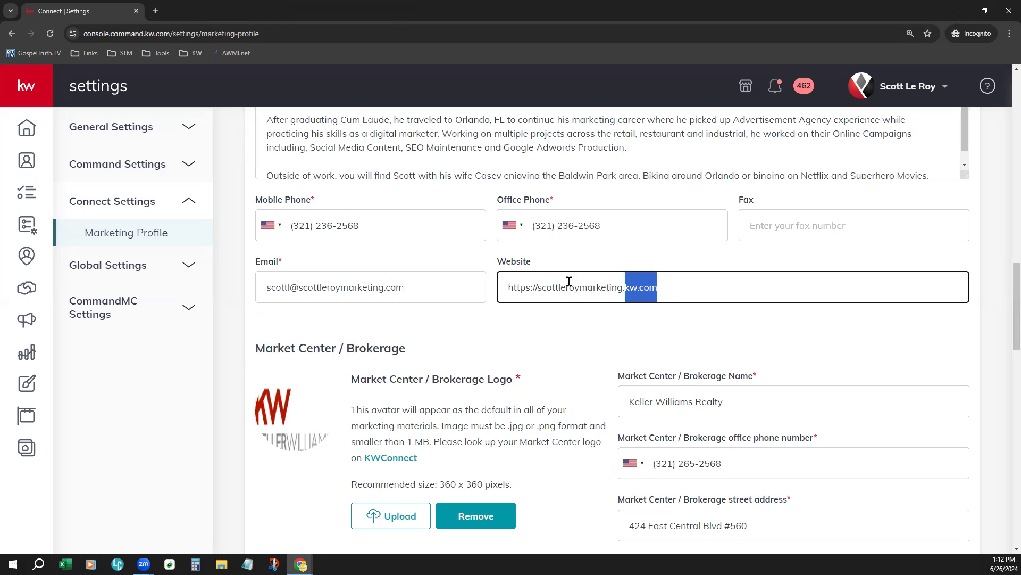
pyautogui.click(538, 287)
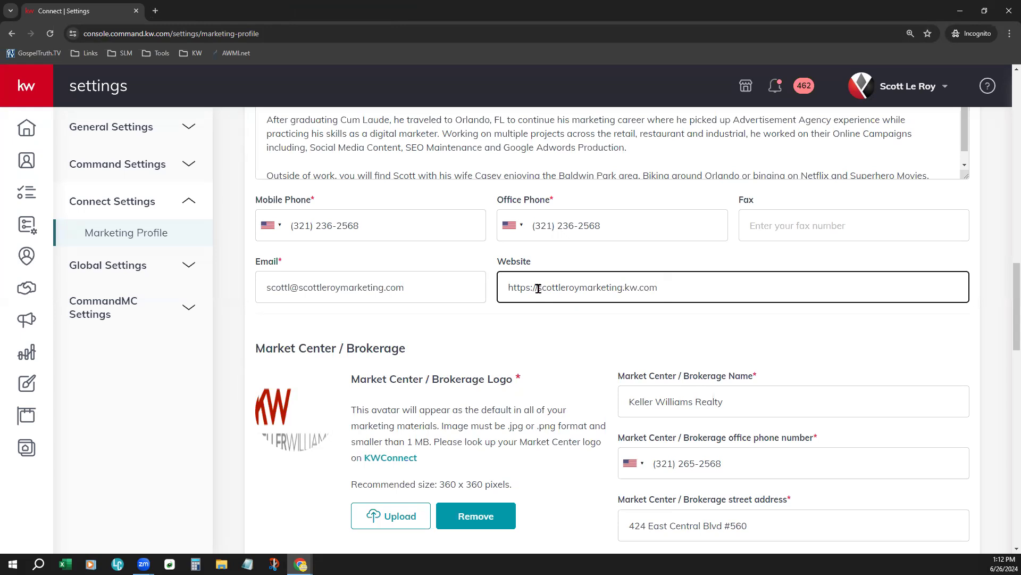
pyautogui.moveTo(527, 287); pyautogui.dragTo(505, 287)
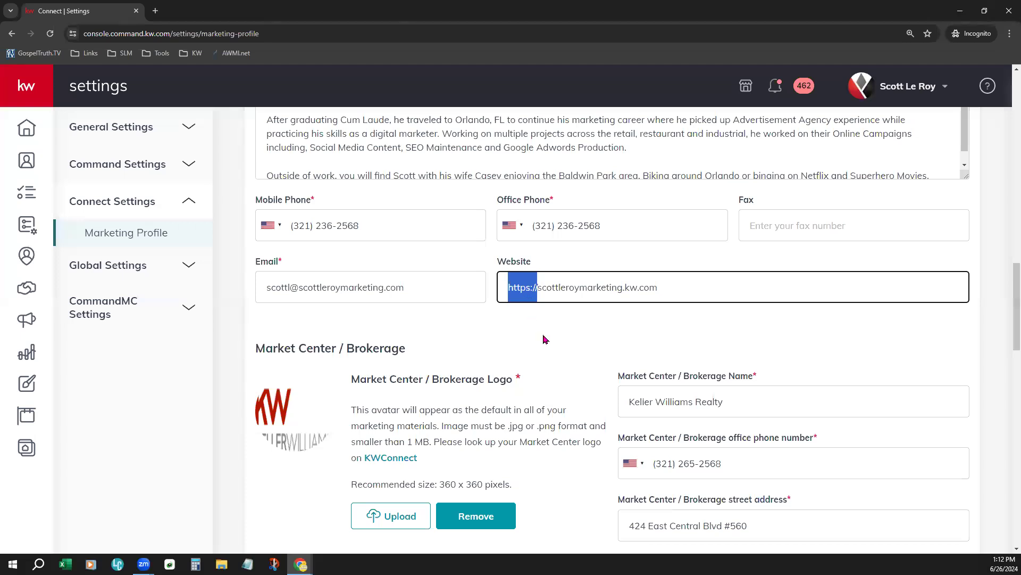
pyautogui.click(595, 325)
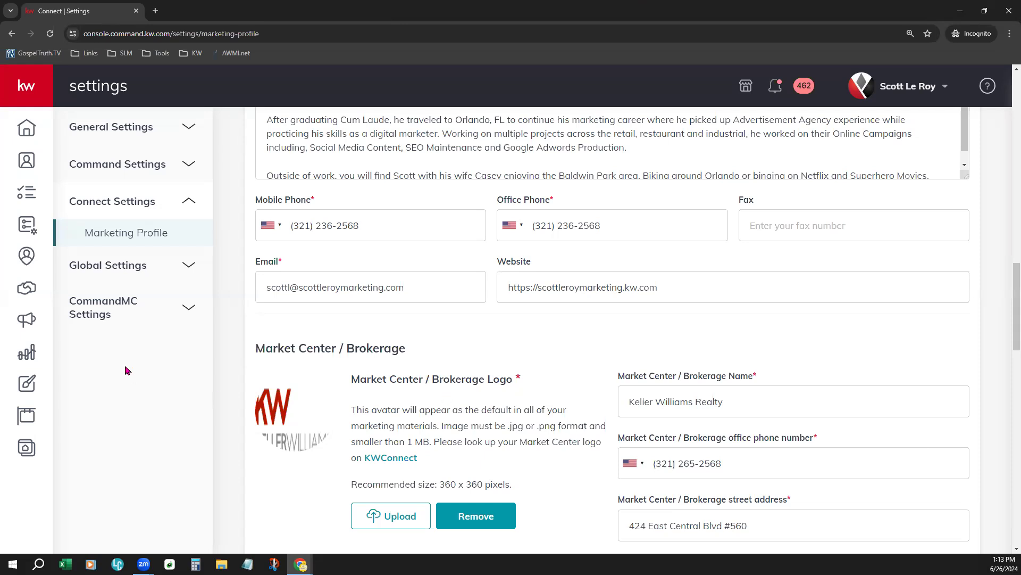
# Open the SmartPlans Time & Date page under Command Settings and highlight the note about the 8:00 AM–8:00 PM texting window
pyautogui.click(87, 169)
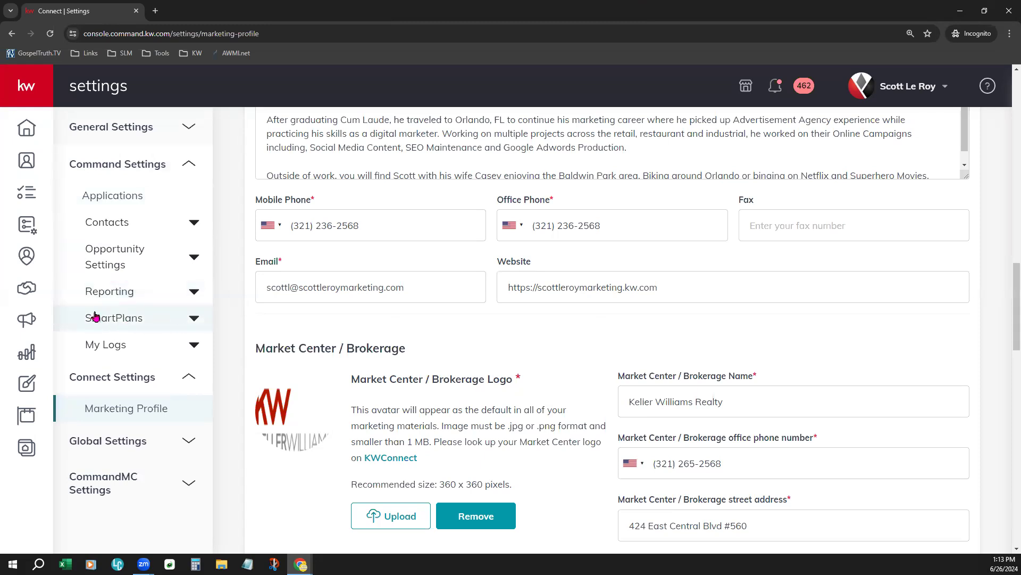
pyautogui.click(94, 317)
pyautogui.click(131, 348)
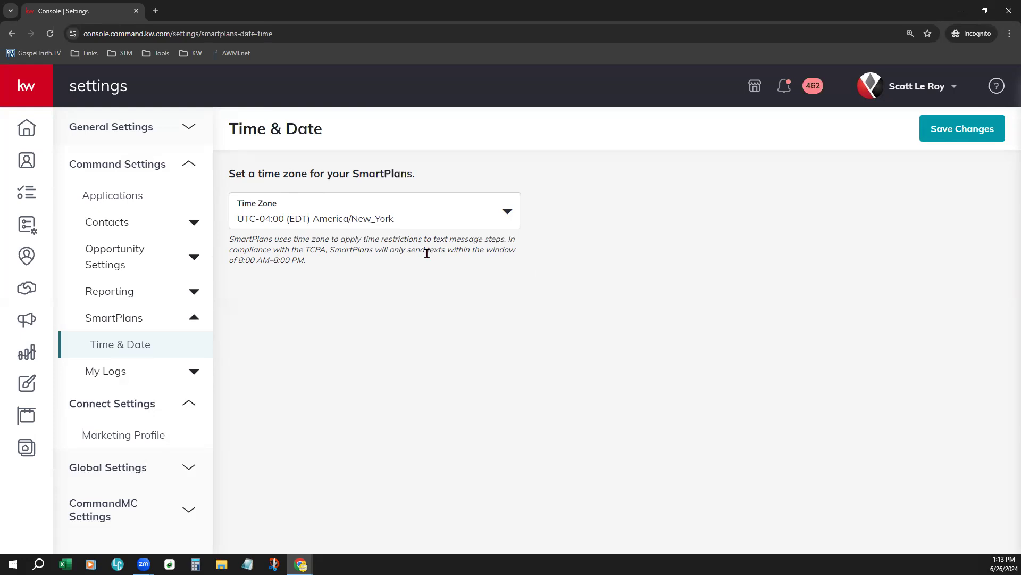
pyautogui.moveTo(426, 253); pyautogui.dragTo(441, 263)
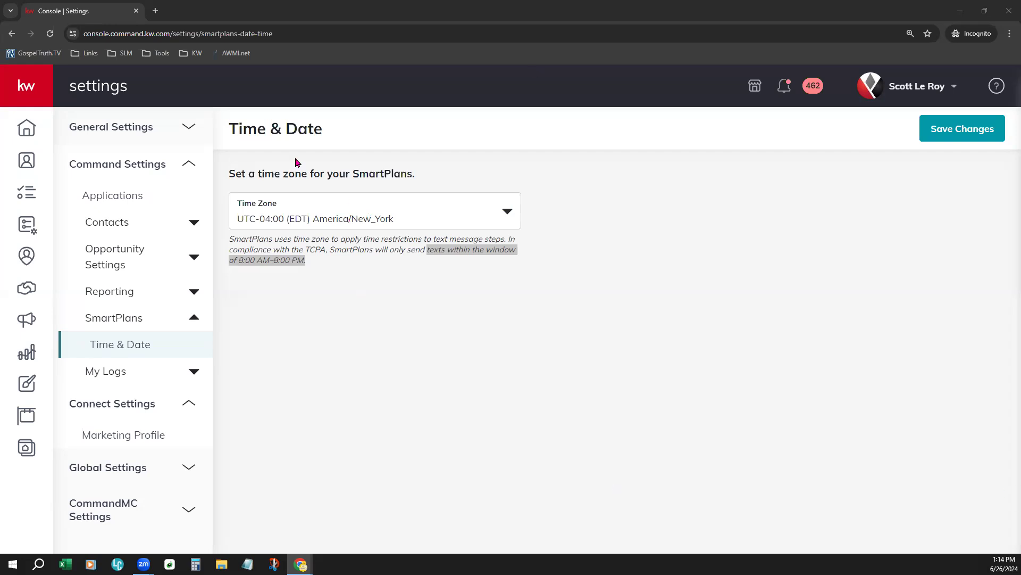
pyautogui.click(416, 354)
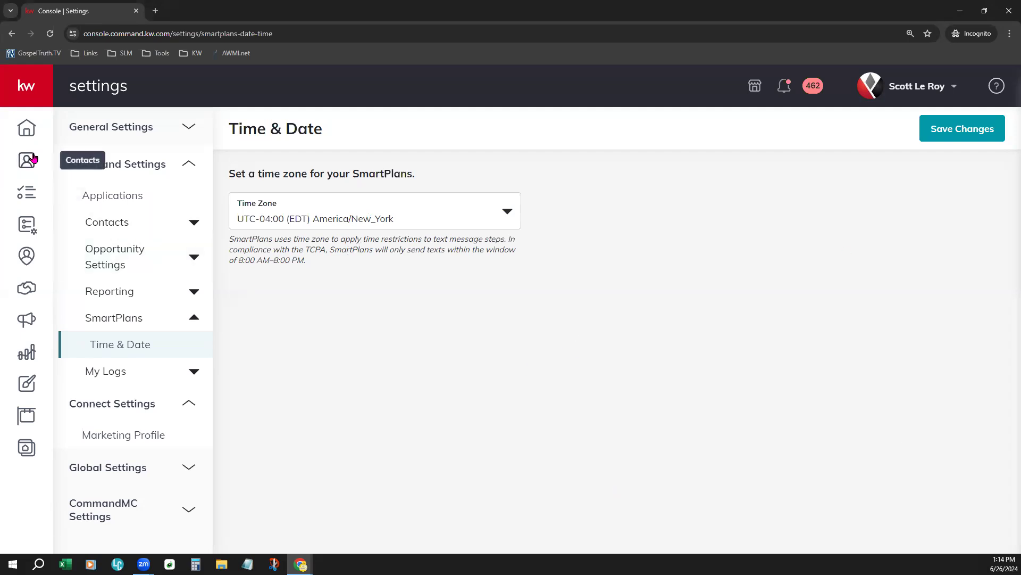
# Open the Contacts list, then switch to the Gmail window with the Monthly Neighborhood Update email and highlight its subject
pyautogui.click(27, 166)
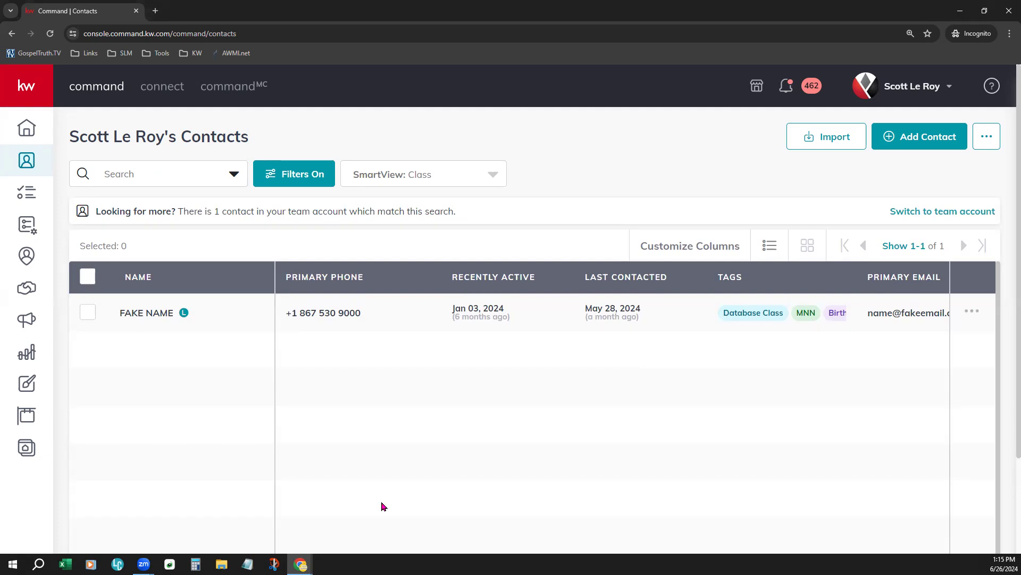
pyautogui.click(301, 564)
pyautogui.click(389, 520)
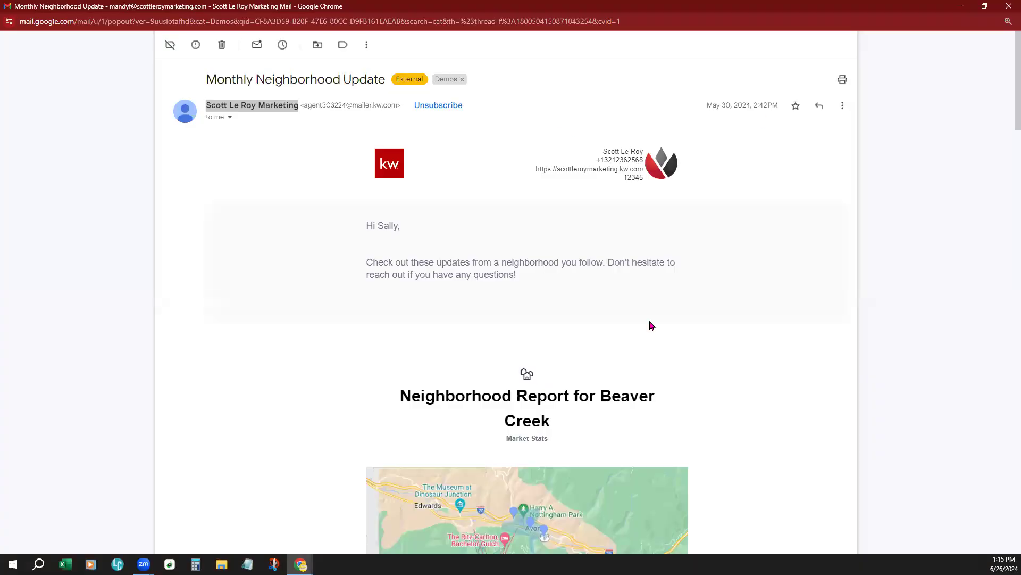
pyautogui.moveTo(205, 78); pyautogui.dragTo(395, 84)
pyautogui.click(517, 181)
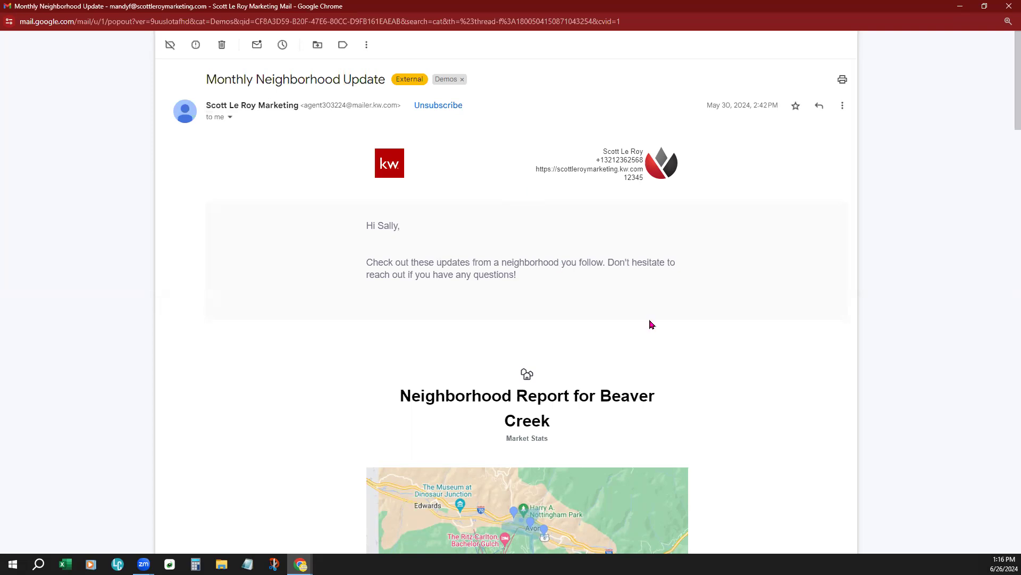
# Examine the email's neighborhood reports for Beaver Creek, Minturn and Homestead, including market stats, listed properties and Explore links
pyautogui.scroll(-2, 690, 276)
pyautogui.scroll(-4, 690, 275)
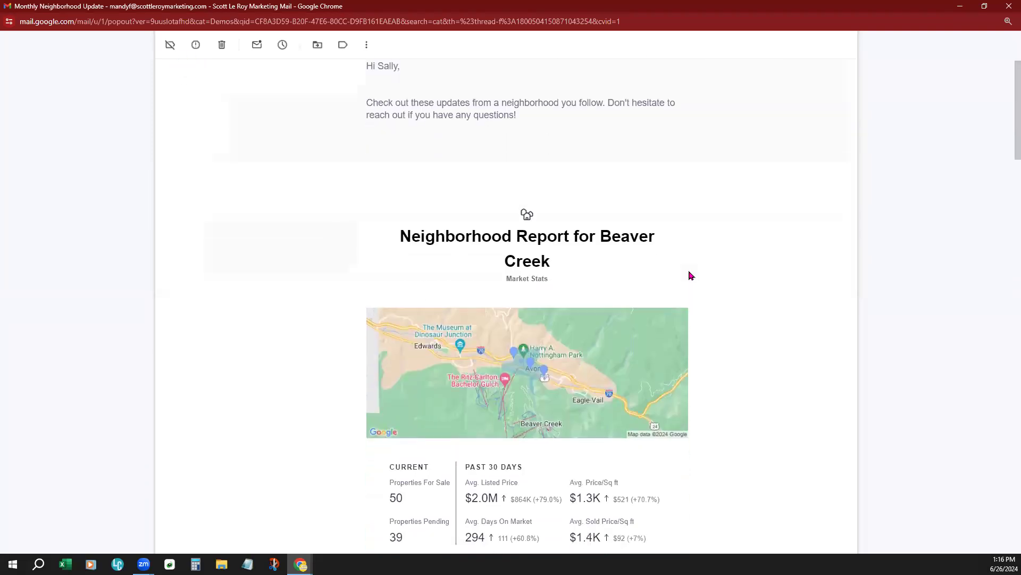
pyautogui.scroll(-2, 695, 275)
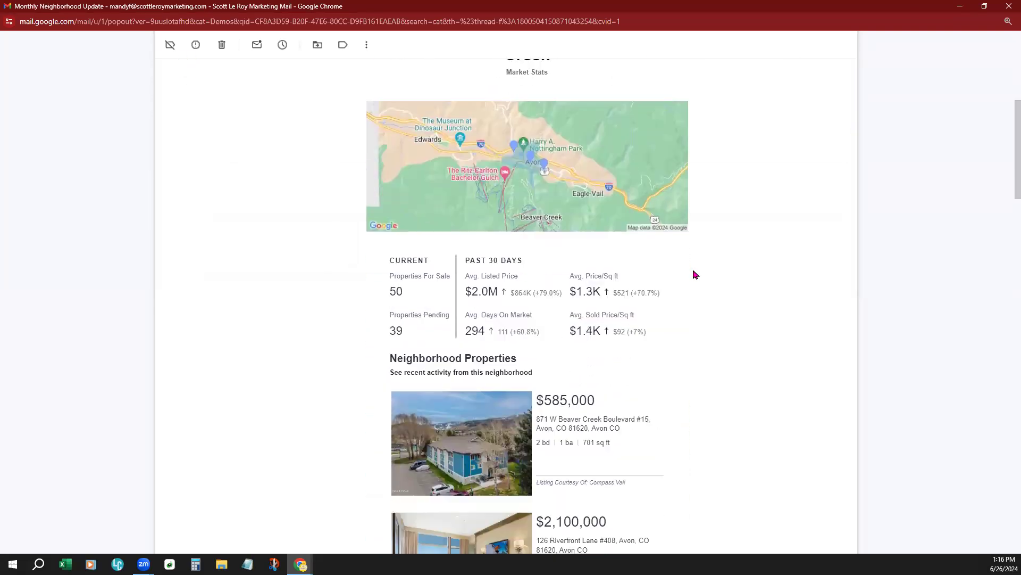
pyautogui.scroll(-3, 695, 275)
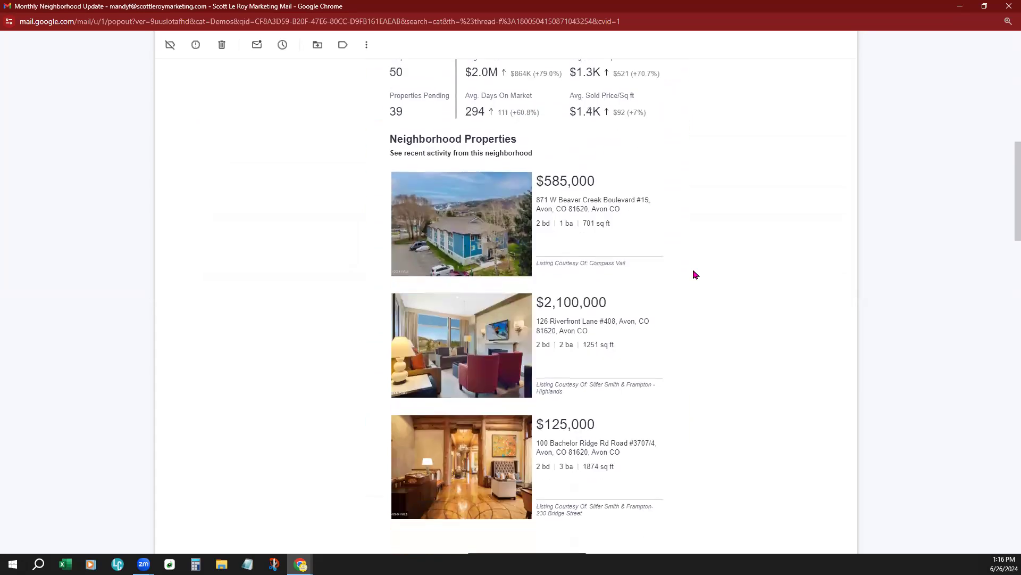
pyautogui.scroll(-4, 695, 275)
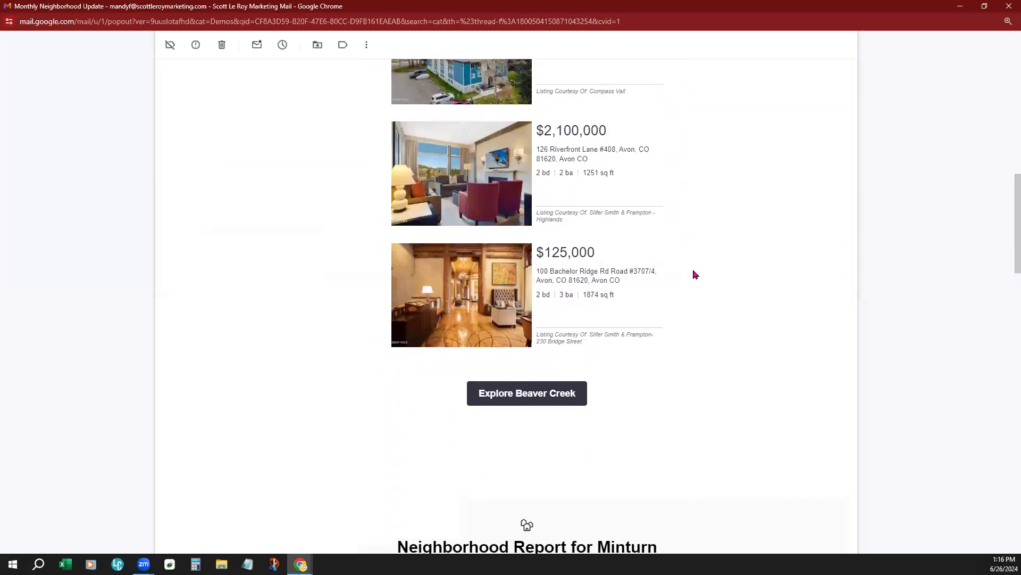
pyautogui.scroll(-4, 695, 275)
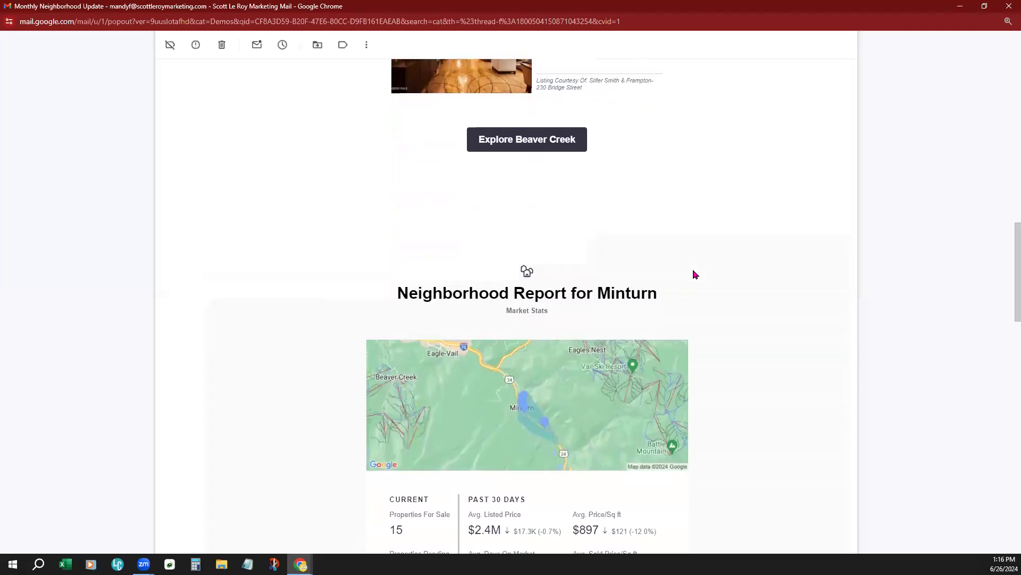
pyautogui.scroll(-4, 695, 275)
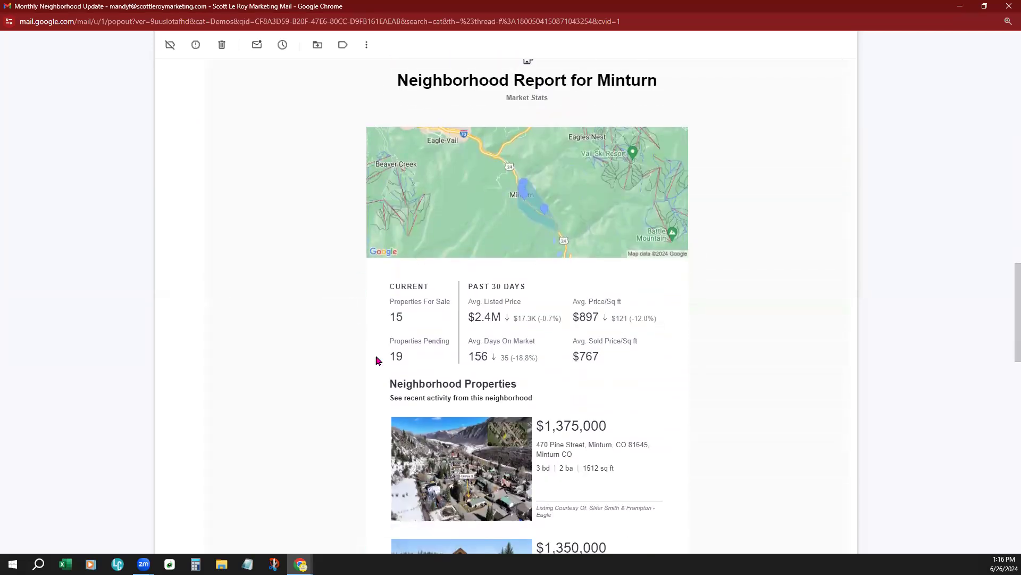
pyautogui.scroll(-5, 784, 378)
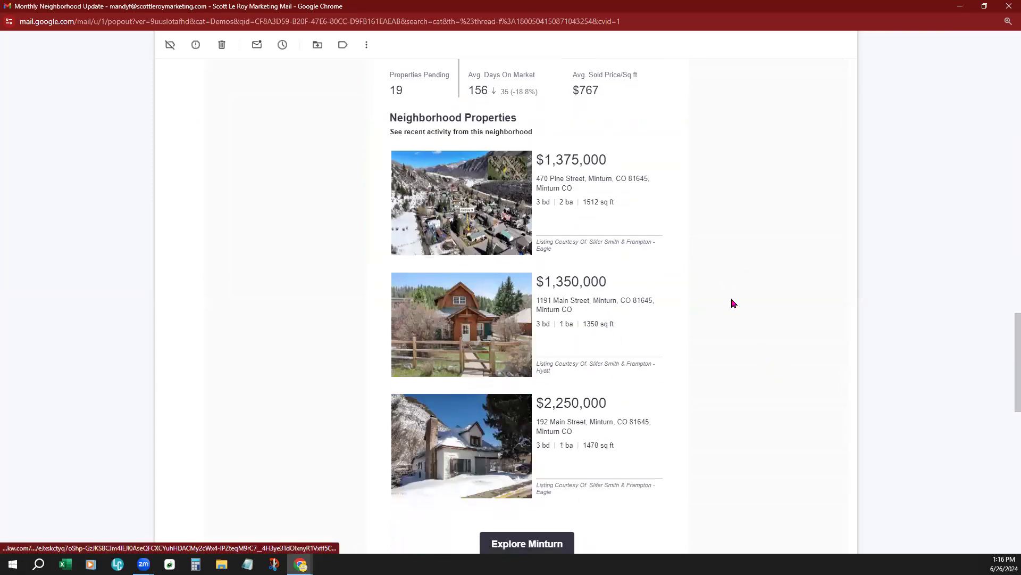
pyautogui.scroll(-5, 732, 303)
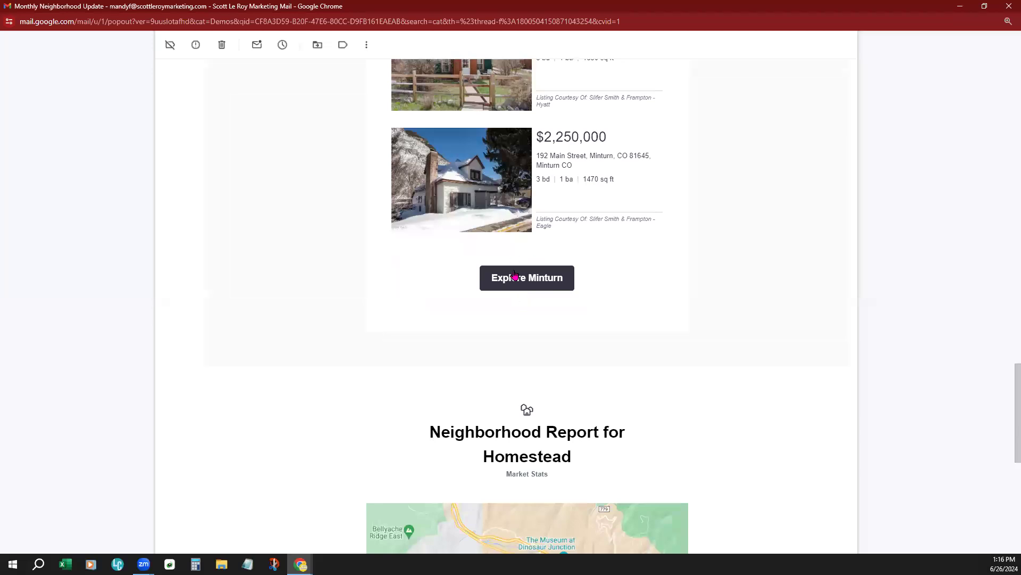
pyautogui.scroll(-9, 732, 349)
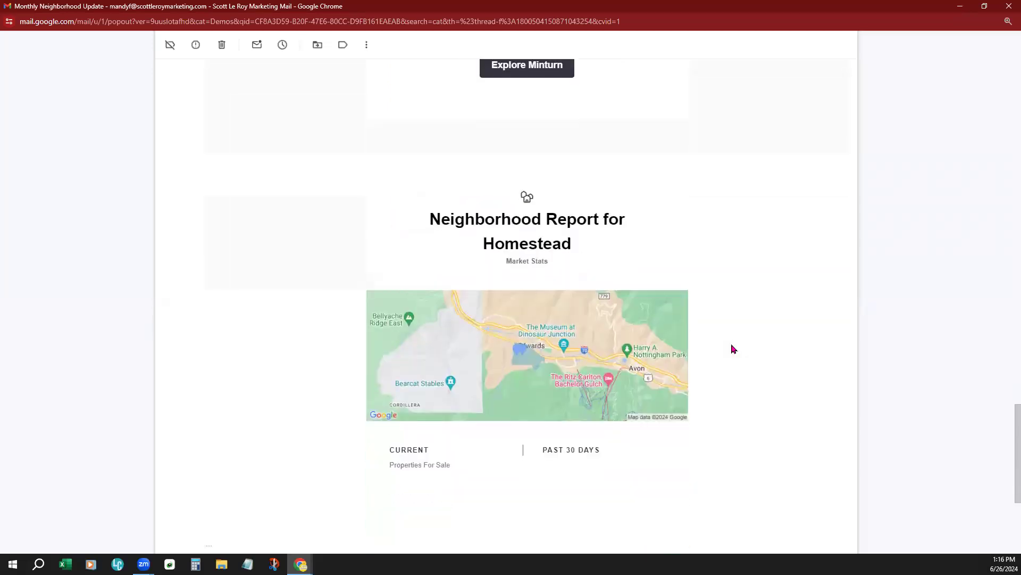
# Open the entire clipped message in its own window, maximize it and enlarge the page to 150%
pyautogui.click(325, 301)
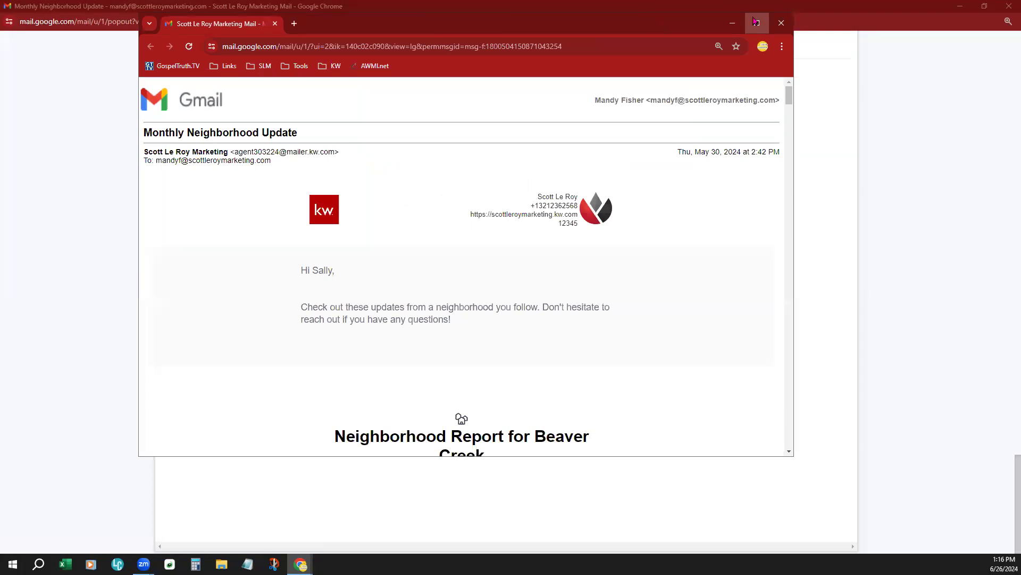
pyautogui.click(755, 24)
pyautogui.hotkey('ctrl', '+')
pyautogui.hotkey('ctrl', '+')
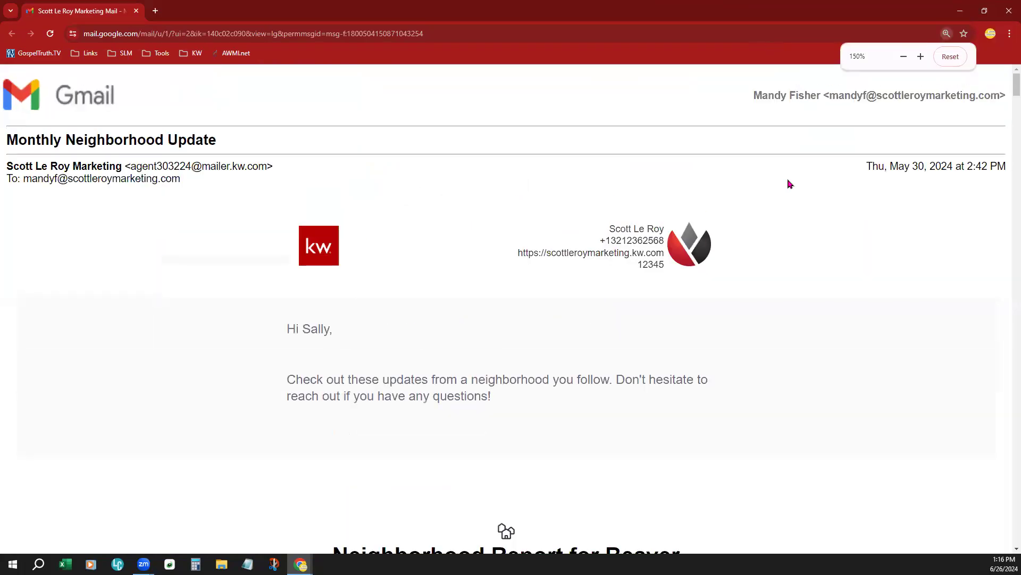
# Examine the full message's neighborhood reports from Beaver Creek through Big Horn Rd down to the agent signature
pyautogui.scroll(-6, 823, 190)
pyautogui.scroll(-15, 823, 190)
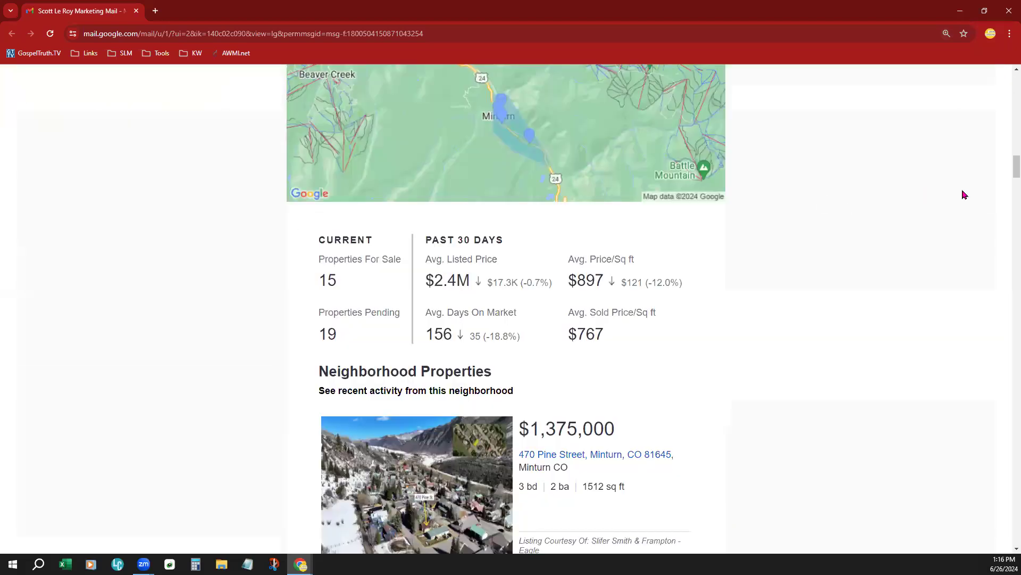
pyautogui.scroll(-20, 965, 195)
pyautogui.scroll(-20, 1007, 408)
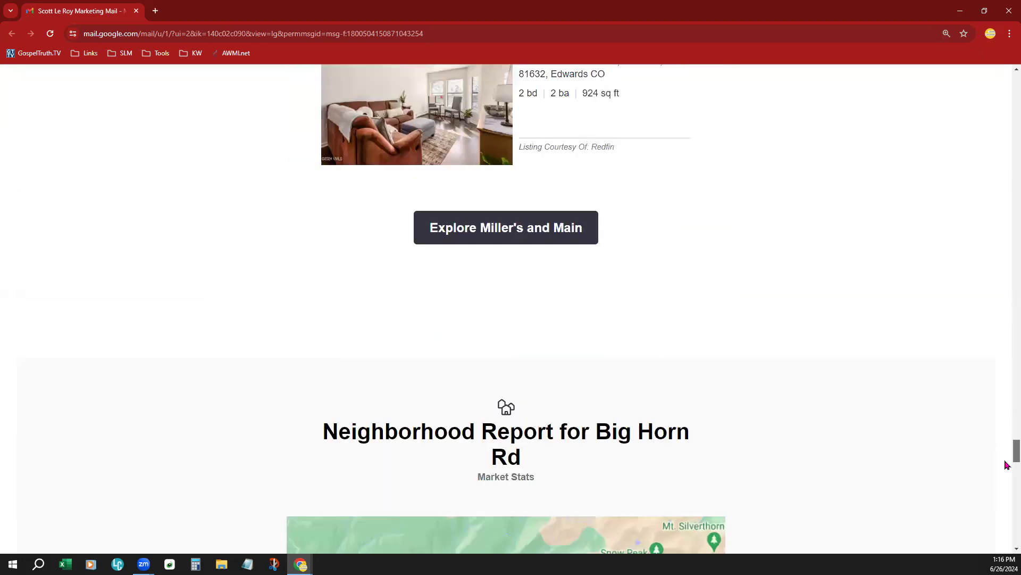
pyautogui.scroll(-15, 905, 303)
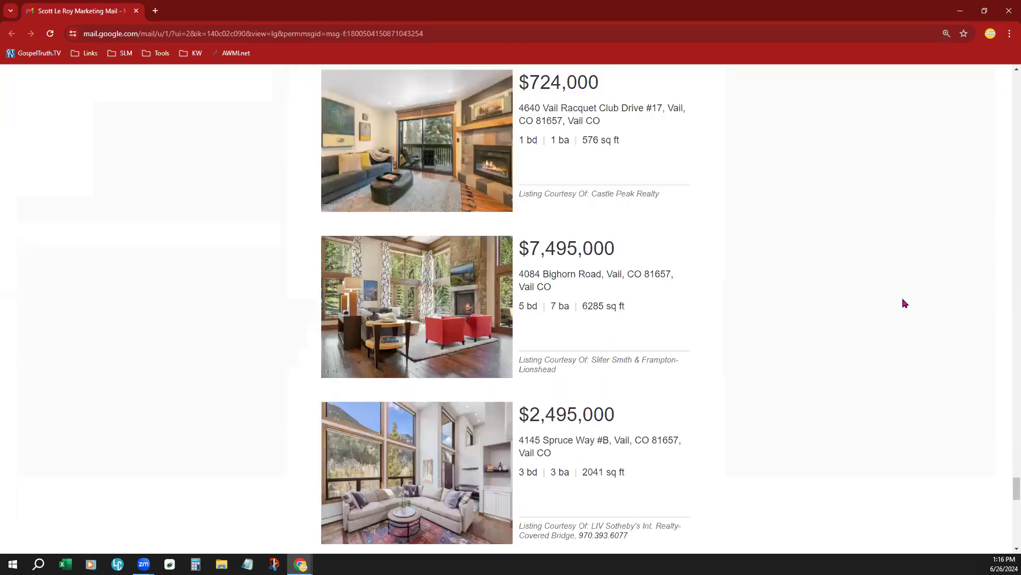
pyautogui.scroll(-10, 905, 303)
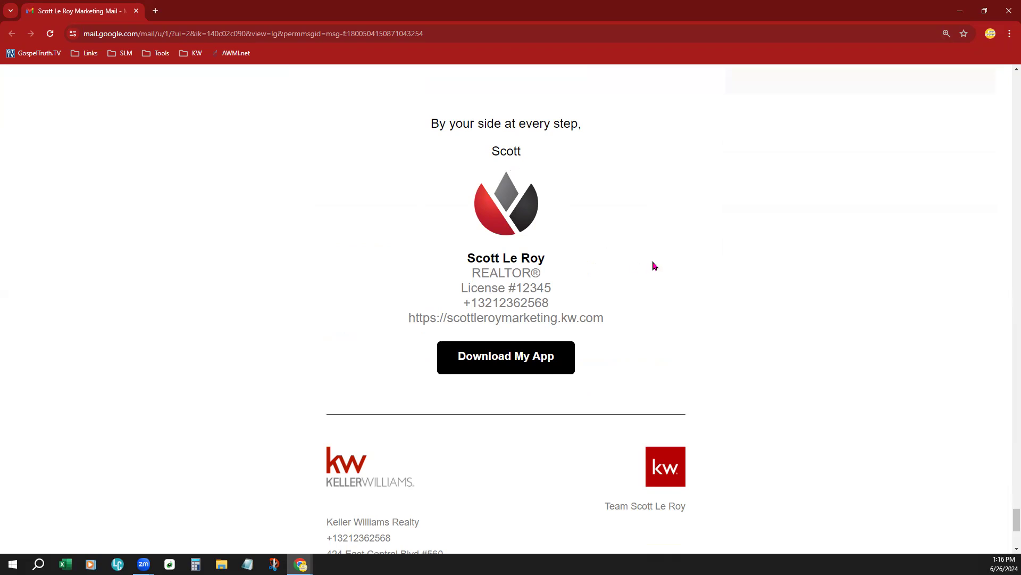
# Examine the email's agent signature and brokerage footer, then minimize both email windows to return to the Command contacts
pyautogui.scroll(-3, 660, 265)
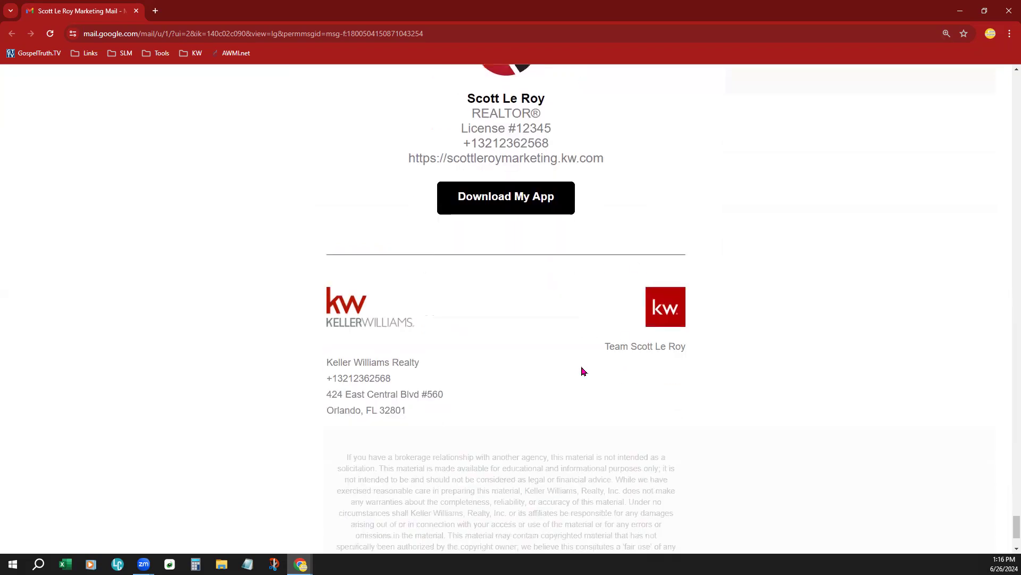
pyautogui.scroll(1, 738, 323)
pyautogui.scroll(3, 738, 323)
pyautogui.scroll(-5, 738, 323)
pyautogui.scroll(-2, 738, 323)
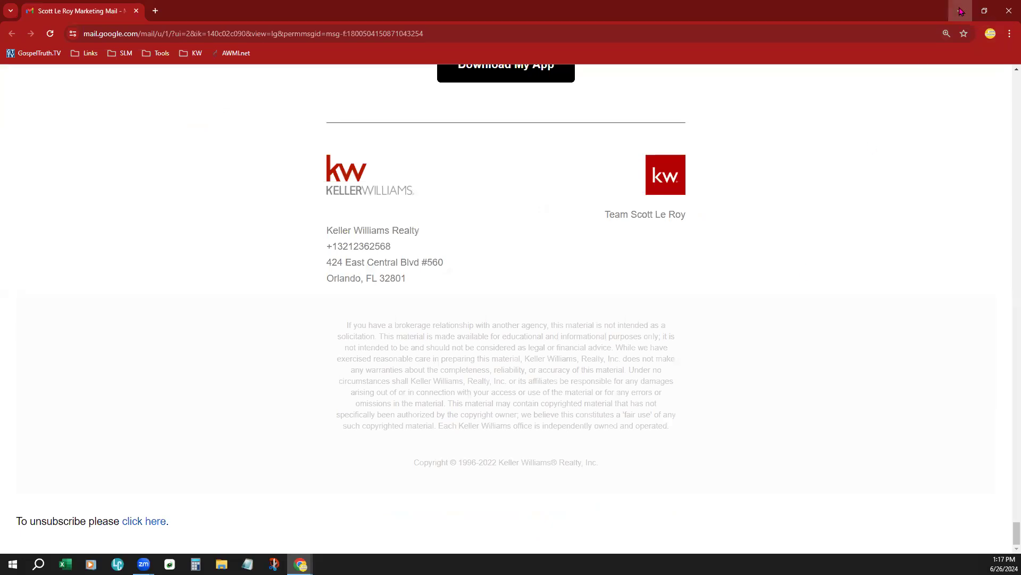
pyautogui.click(961, 12)
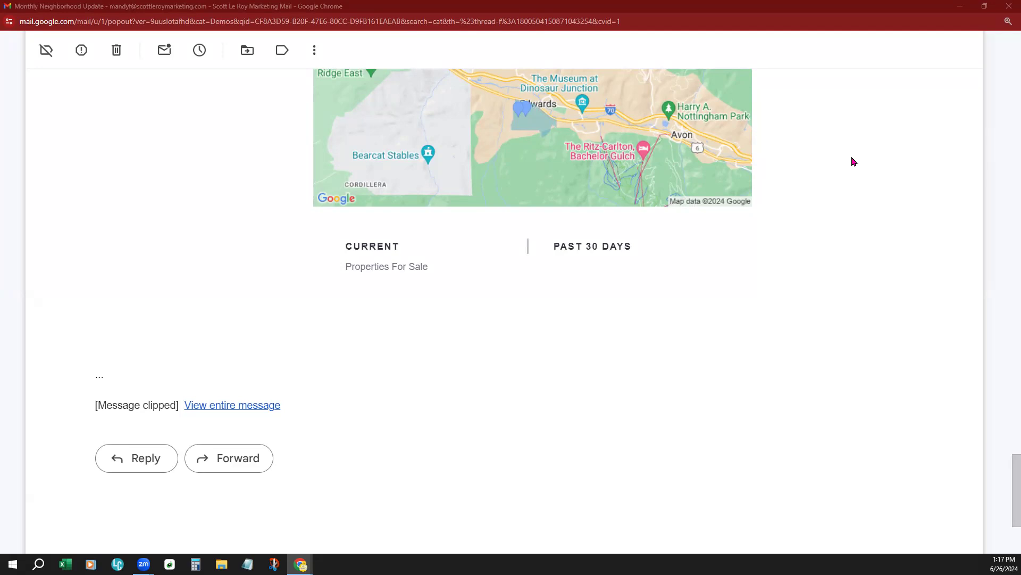
pyautogui.click(960, 7)
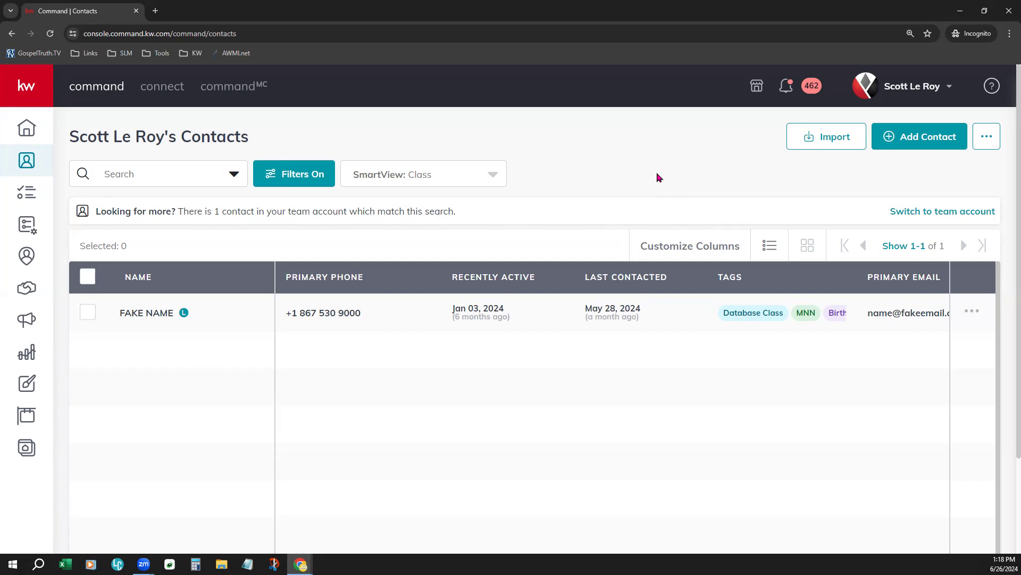
# Open the contact filters and collapse the Tags, Contact Type and Agent Site Connection sections
pyautogui.click(300, 177)
pyautogui.click(1001, 254)
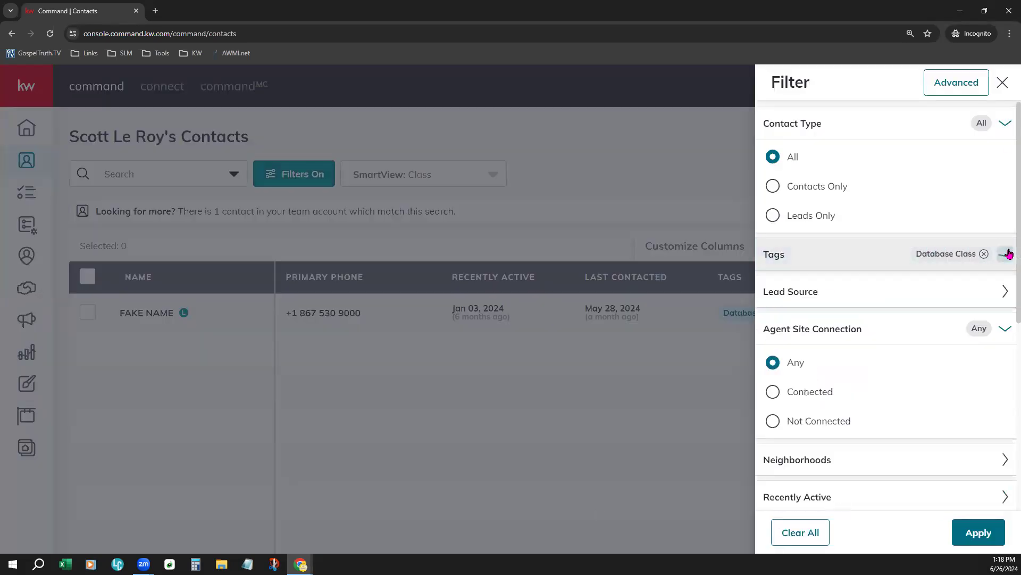
pyautogui.click(1005, 124)
pyautogui.click(1004, 240)
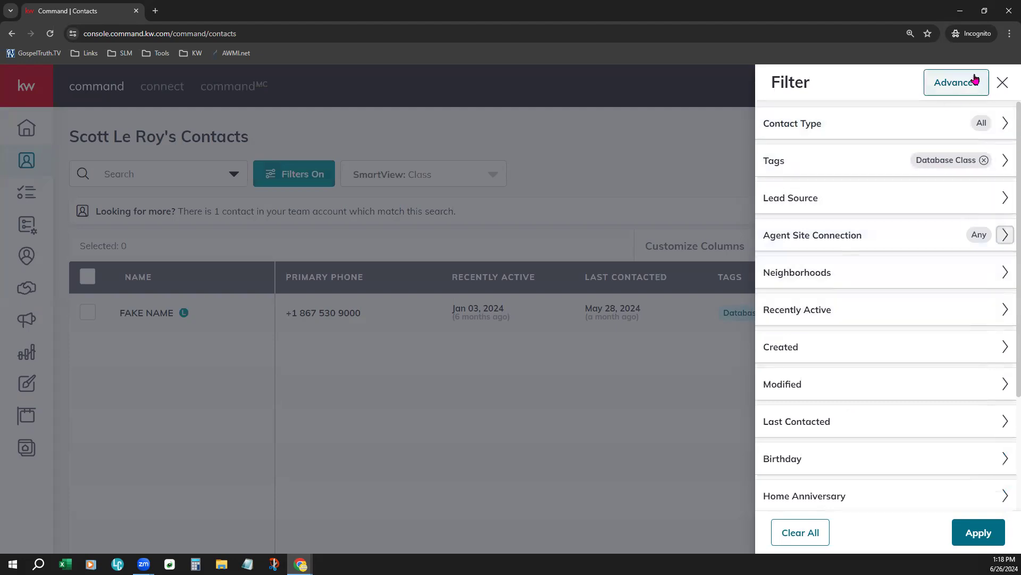
# Open the advanced contact filter and set its condition to Primary Email is not empty
pyautogui.click(958, 85)
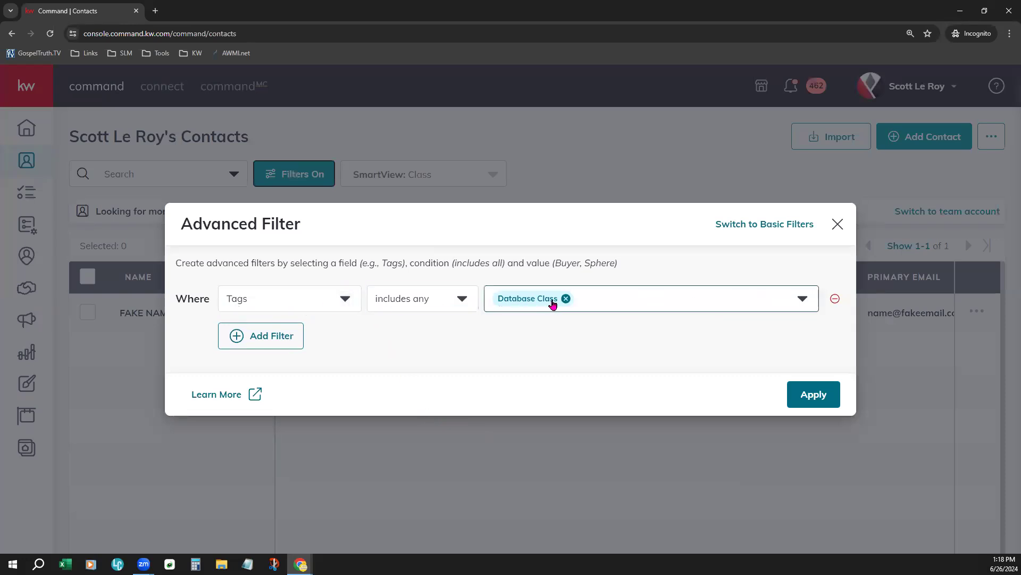
pyautogui.click(345, 300)
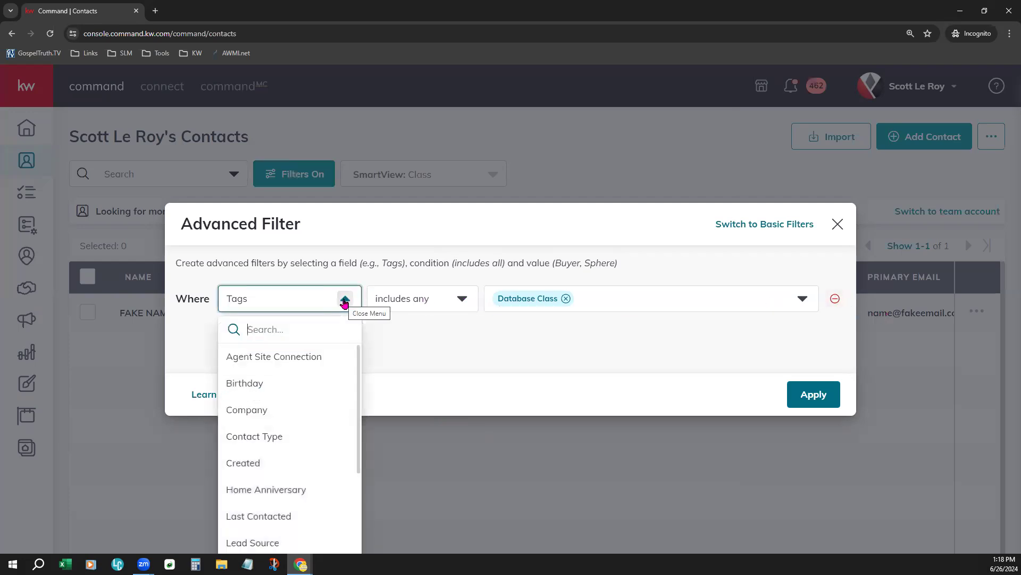
pyautogui.click(345, 299)
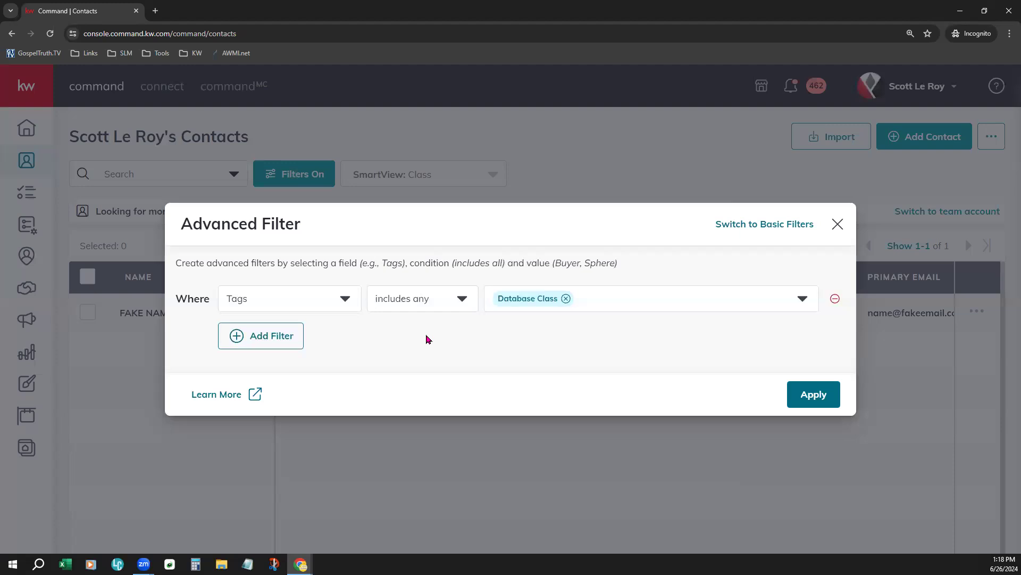
pyautogui.click(346, 302)
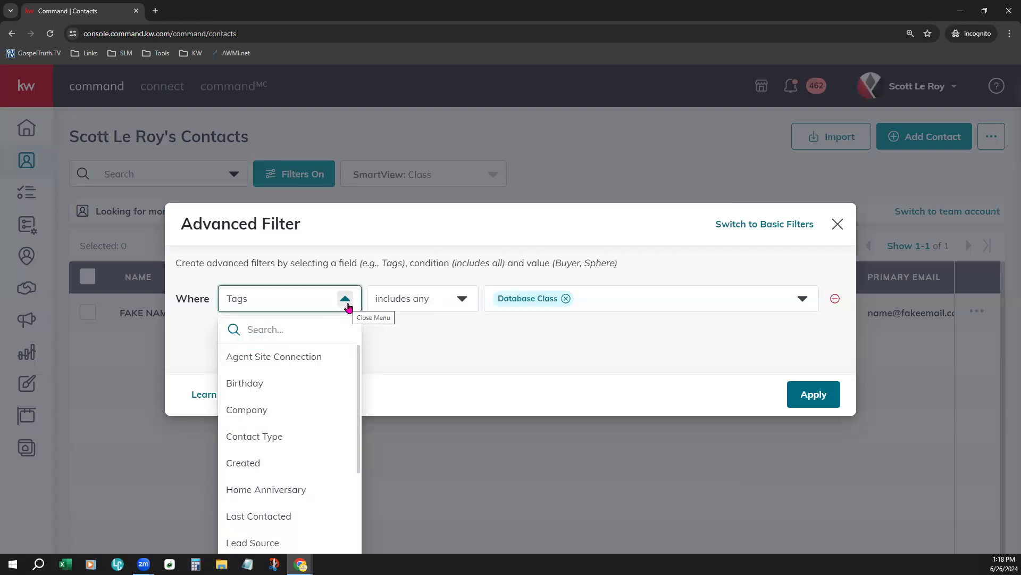
pyautogui.scroll(-2, 317, 431)
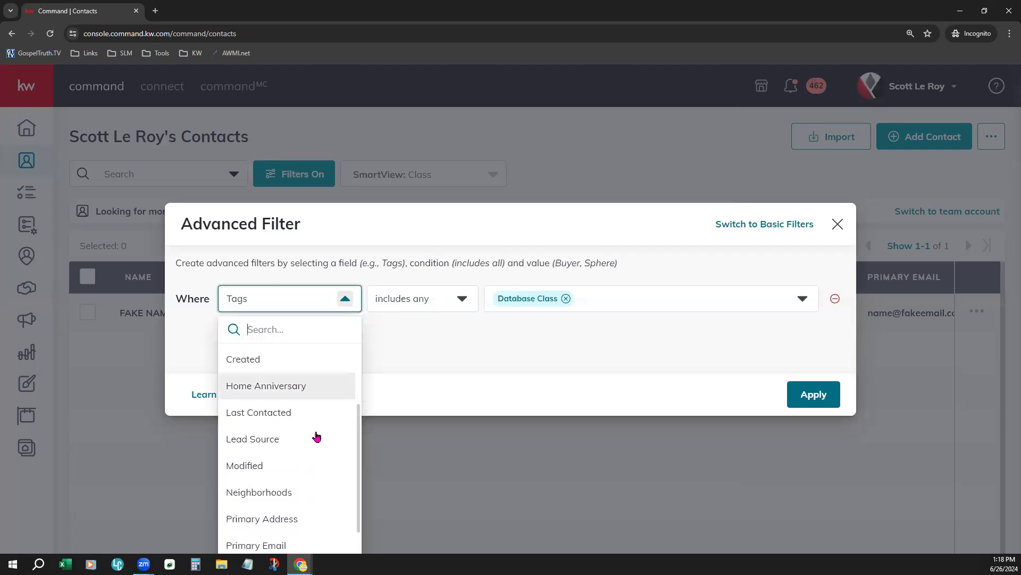
pyautogui.scroll(-2, 317, 436)
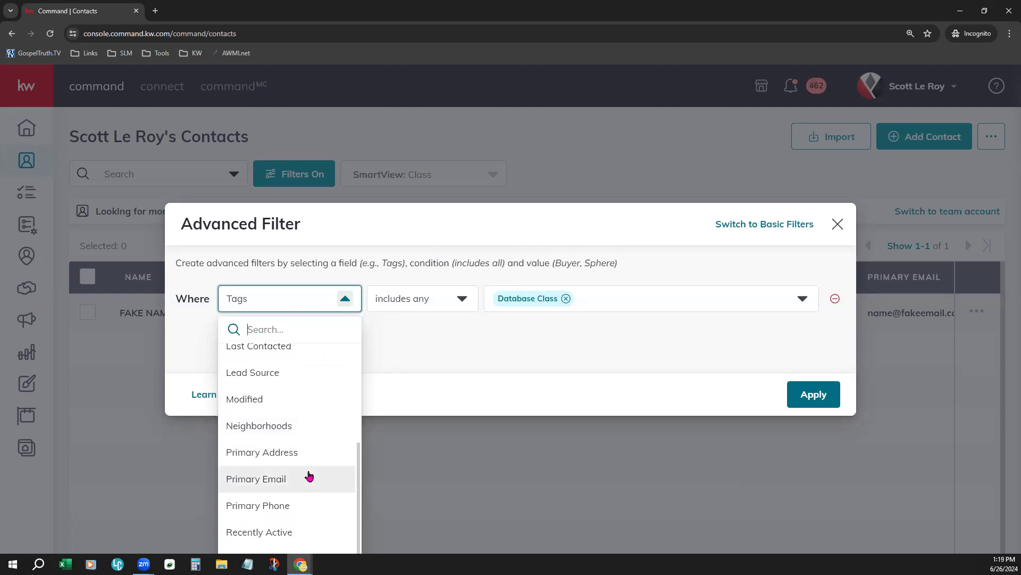
pyautogui.click(310, 477)
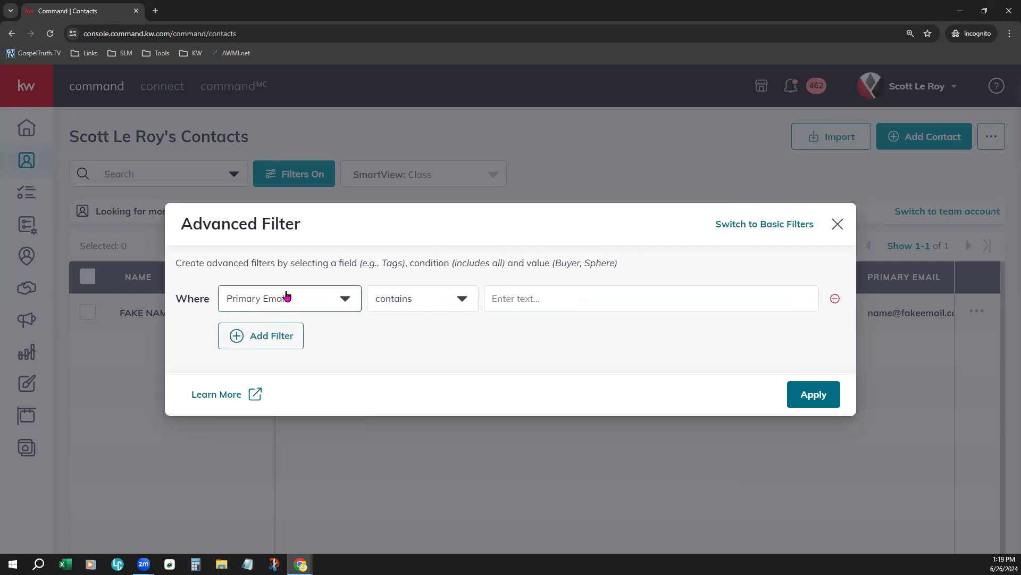
pyautogui.click(381, 305)
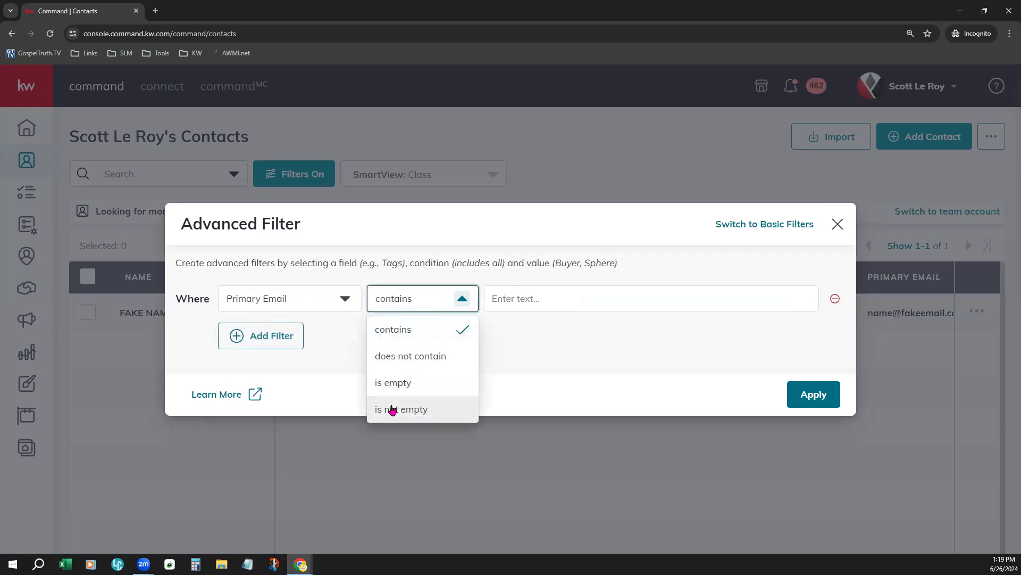
pyautogui.click(442, 410)
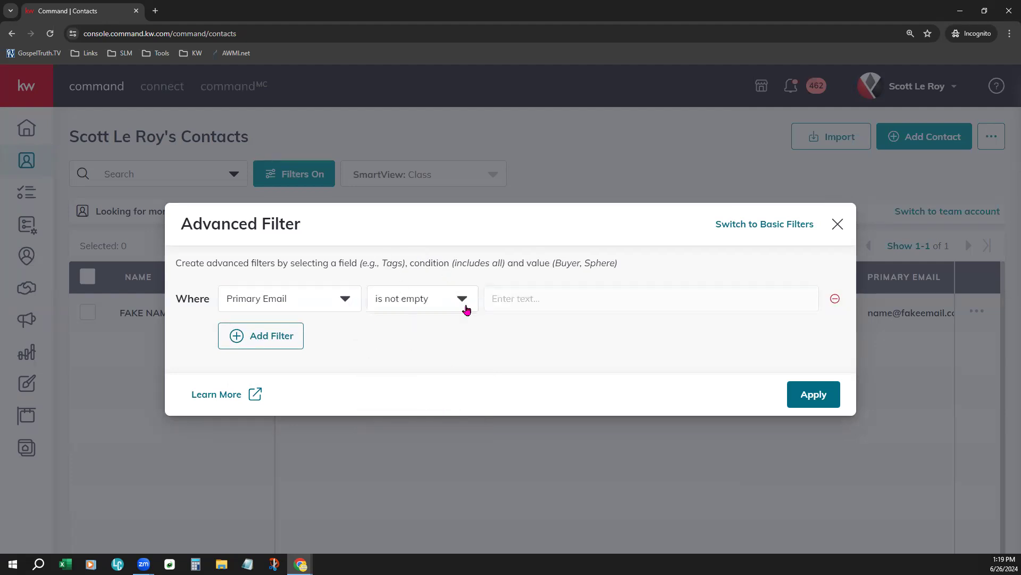
# Add a second condition, Neighborhoods is not empty, and close the advanced filter without applying it
pyautogui.click(277, 346)
pyautogui.click(313, 334)
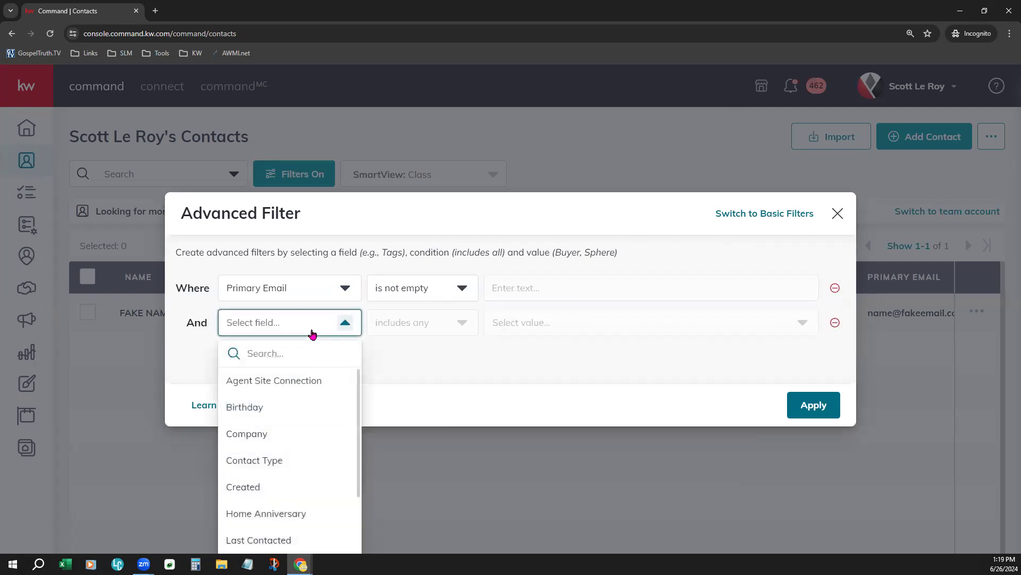
pyautogui.scroll(-3, 326, 450)
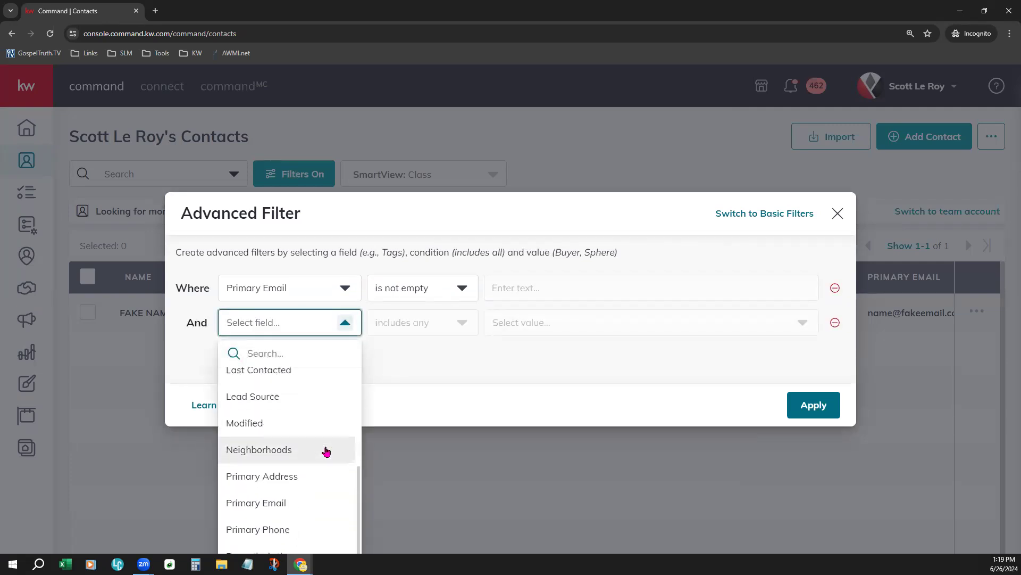
pyautogui.click(237, 450)
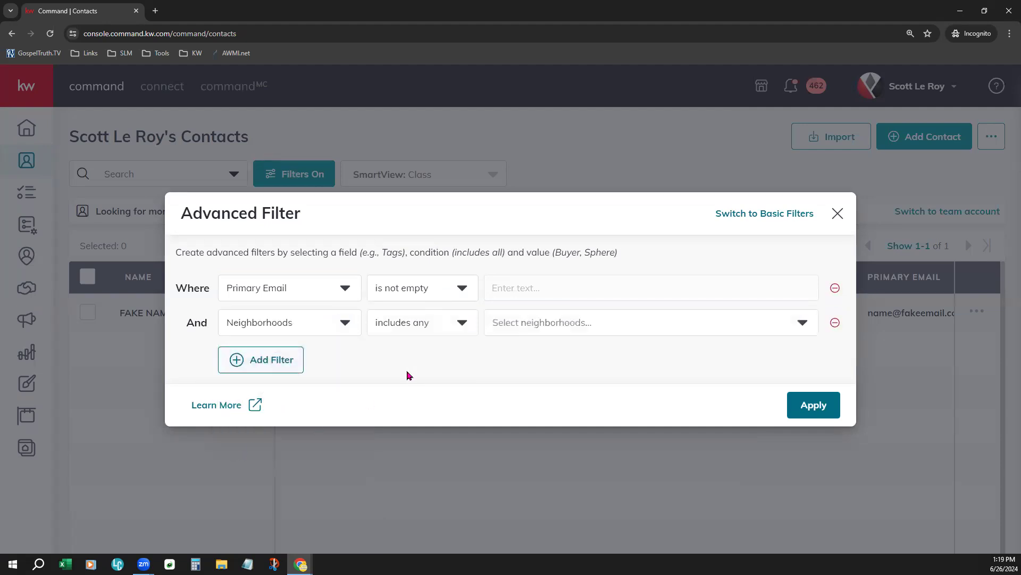
pyautogui.click(421, 337)
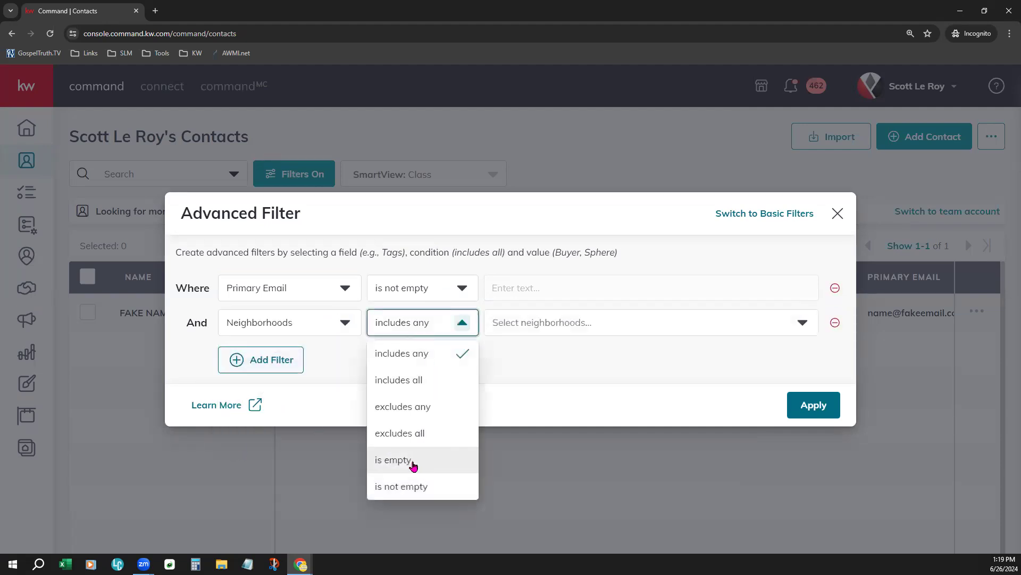
pyautogui.click(408, 490)
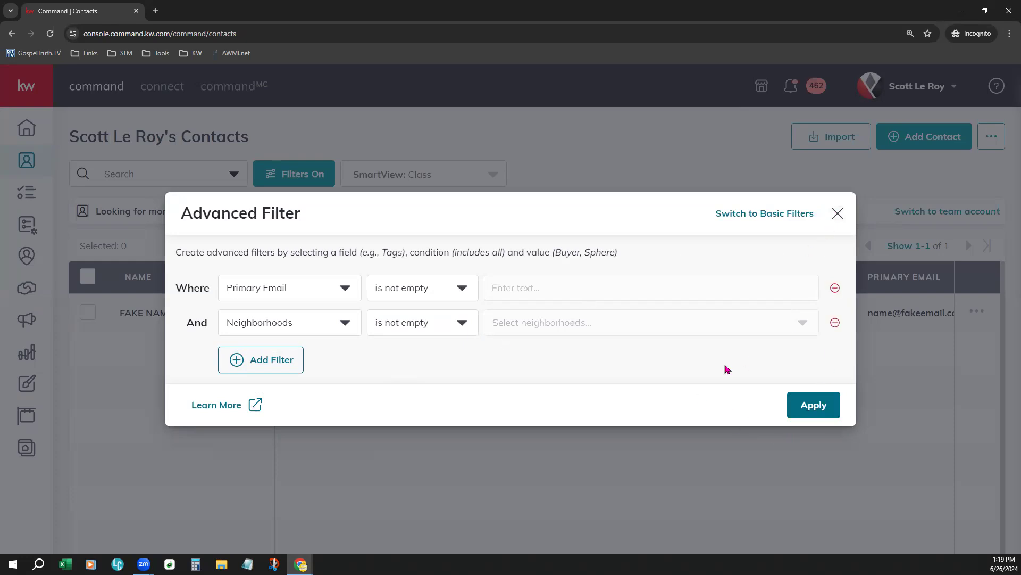
pyautogui.click(838, 213)
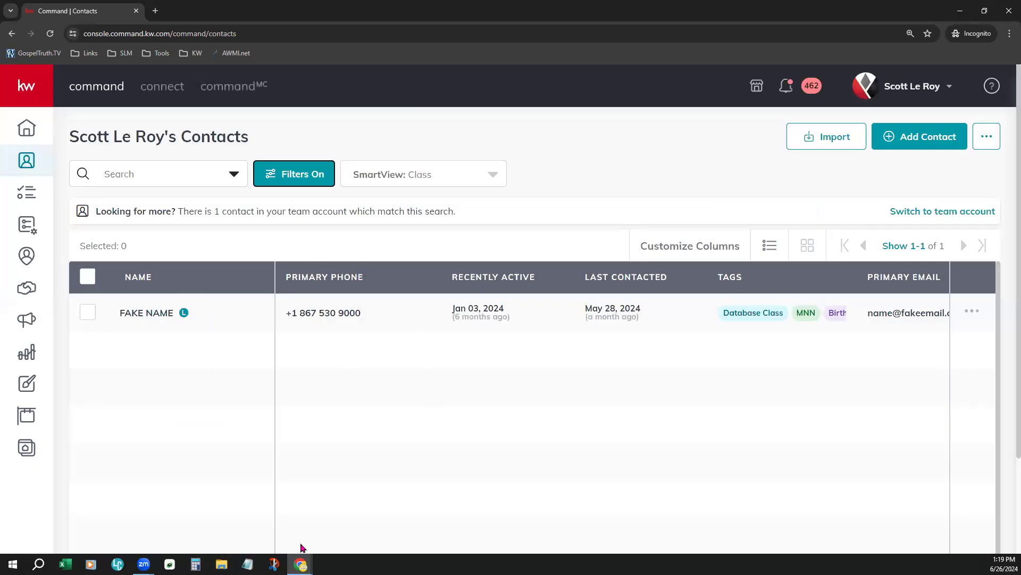
# Show 500 contacts per page and select all contacts in the list
pyautogui.click(909, 249)
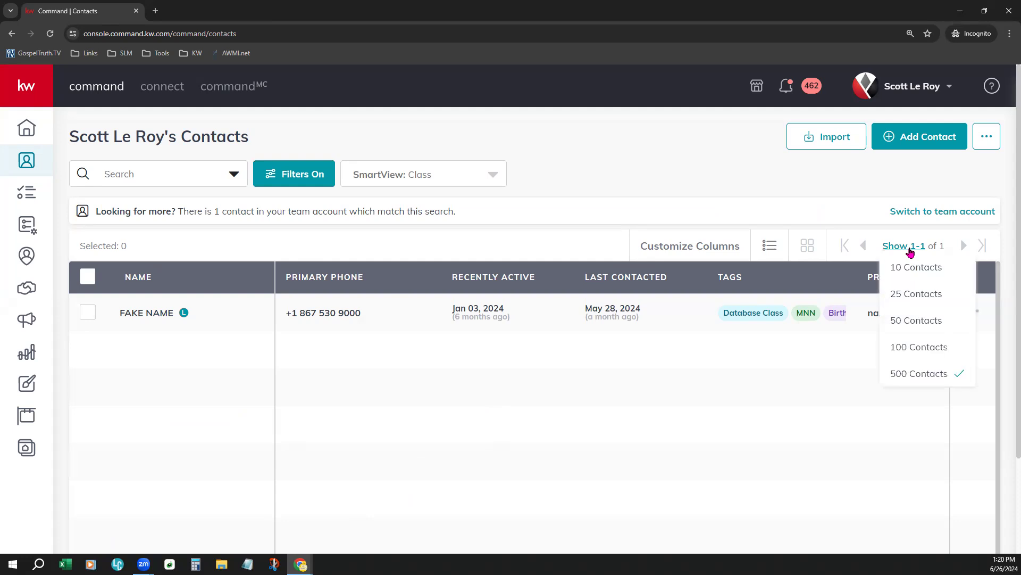
pyautogui.click(926, 374)
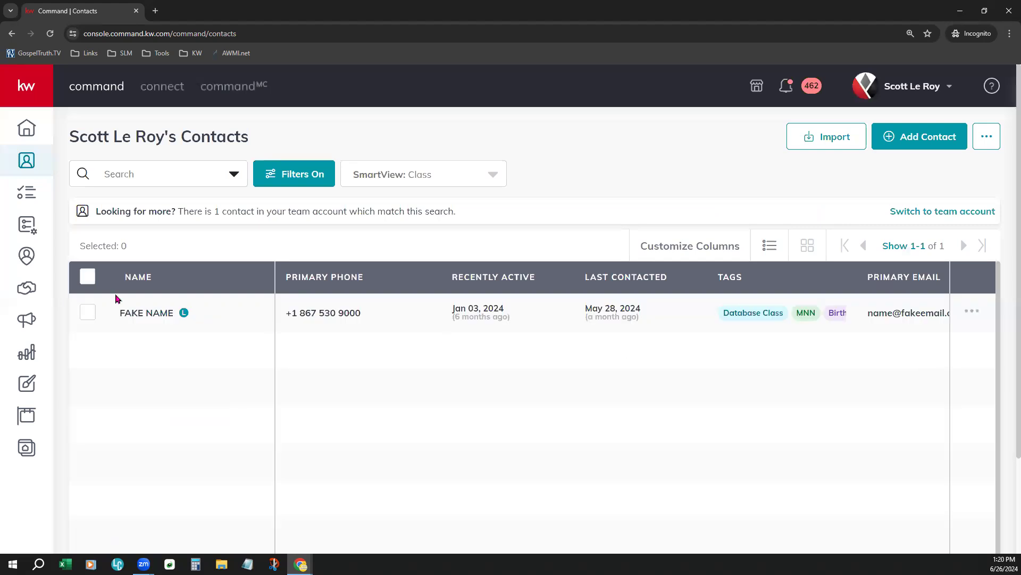
pyautogui.click(88, 276)
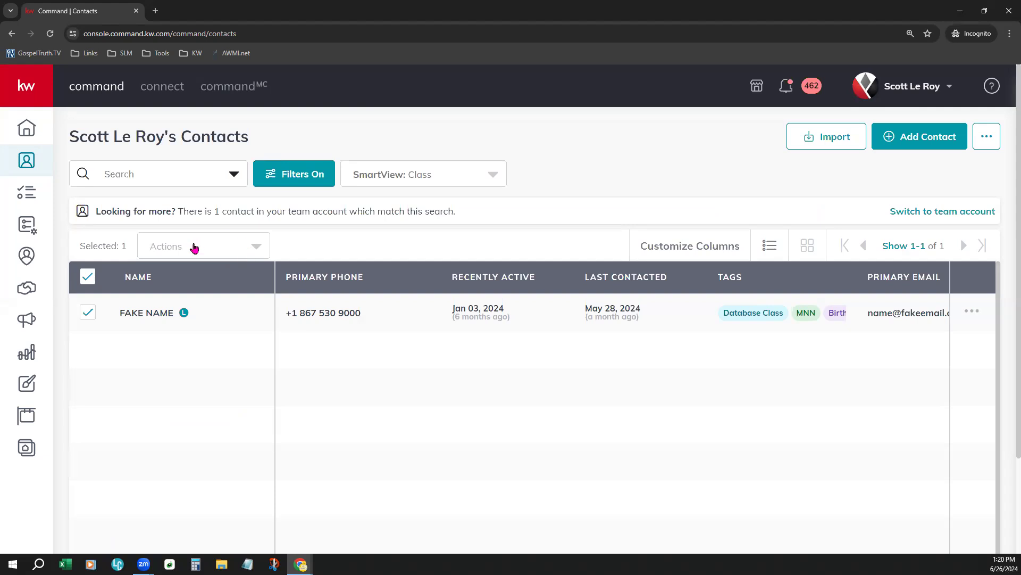
# Add the existing MNN tag in bulk to the selected contacts
pyautogui.click(235, 249)
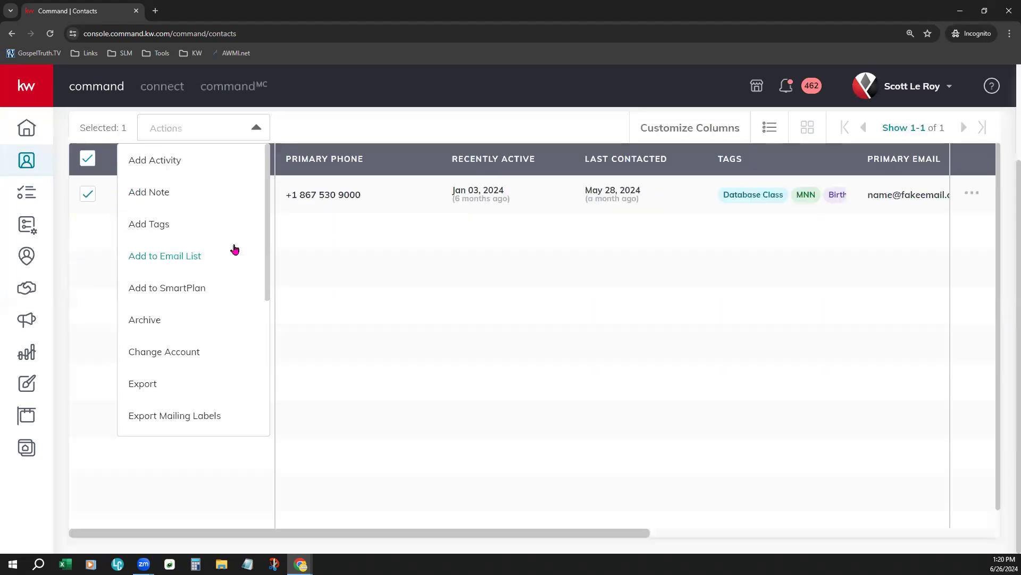
pyautogui.click(145, 226)
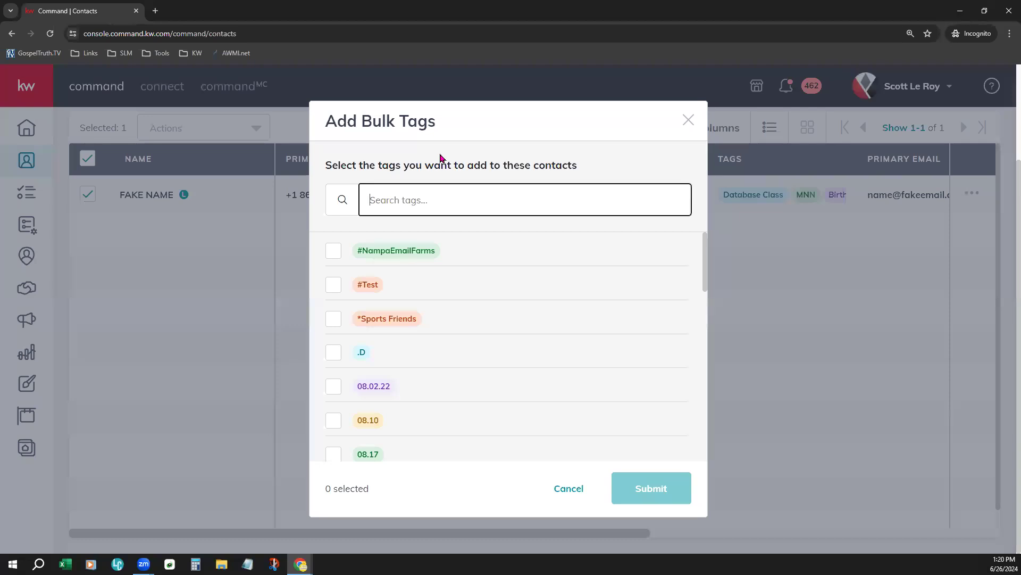
pyautogui.write('MNN')
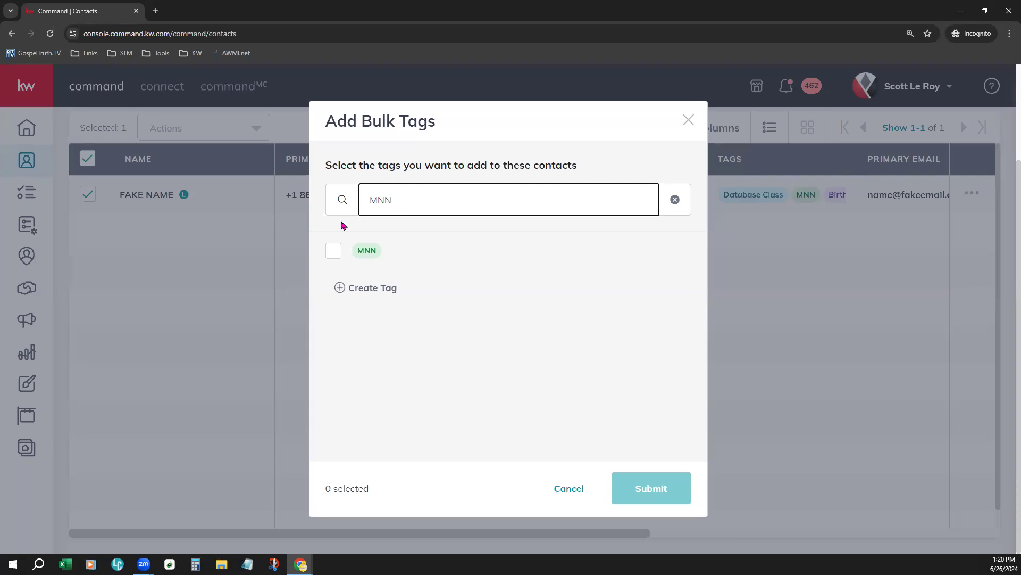
pyautogui.click(332, 255)
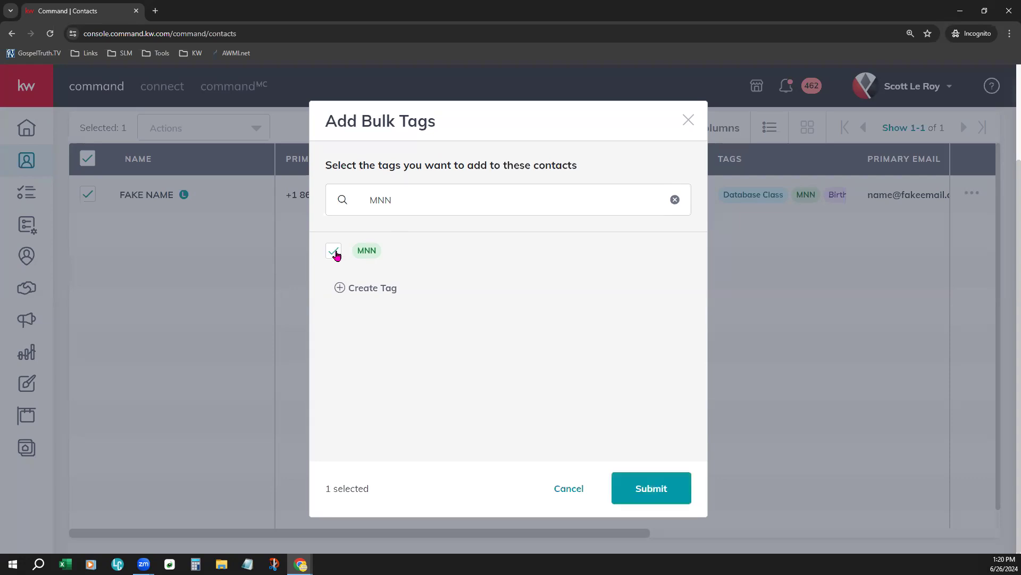
pyautogui.click(673, 487)
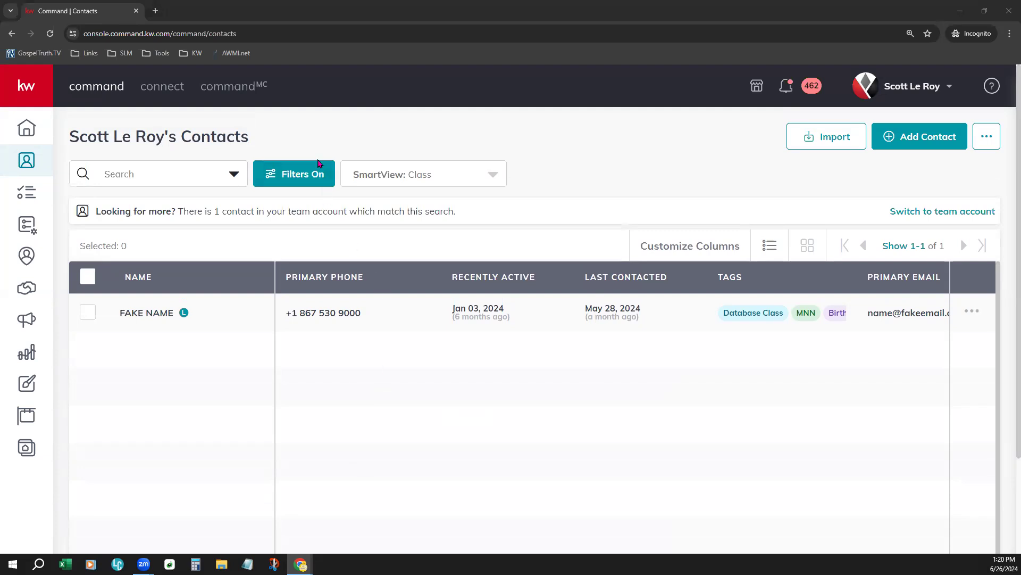
# Reopen the advanced contact filter and replace the tag condition with Primary Email is not empty
pyautogui.click(305, 170)
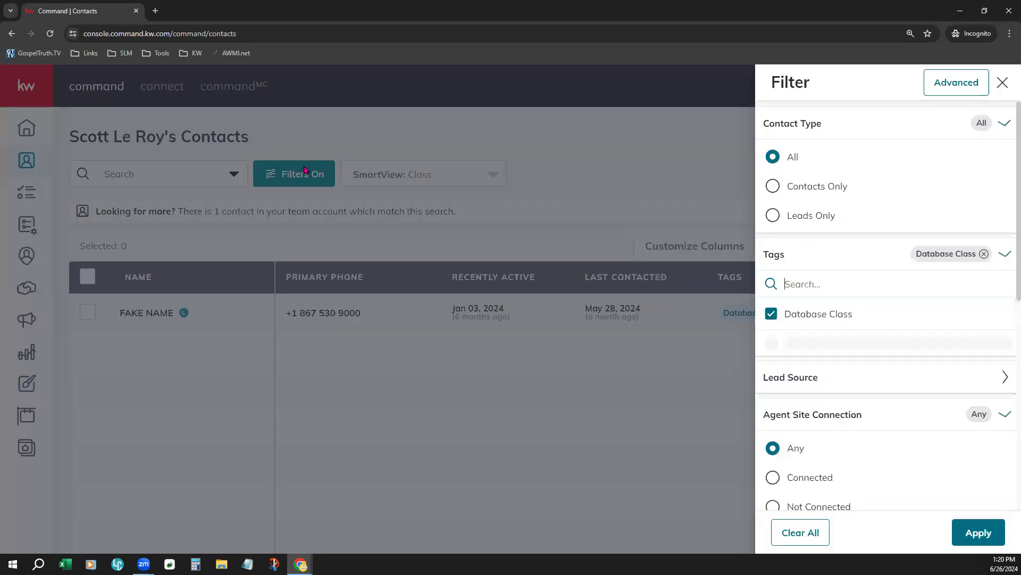
pyautogui.click(962, 84)
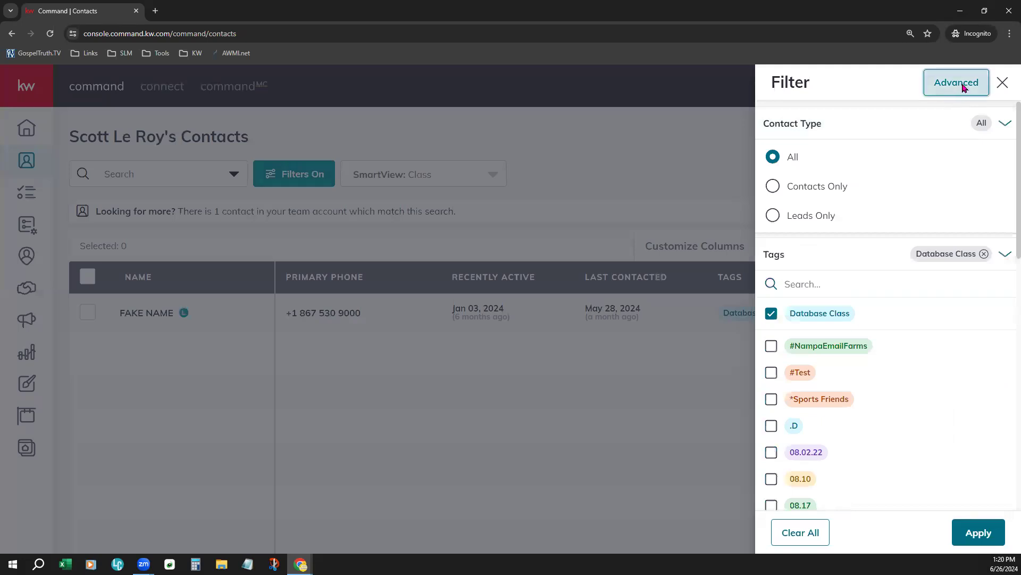
pyautogui.click(332, 294)
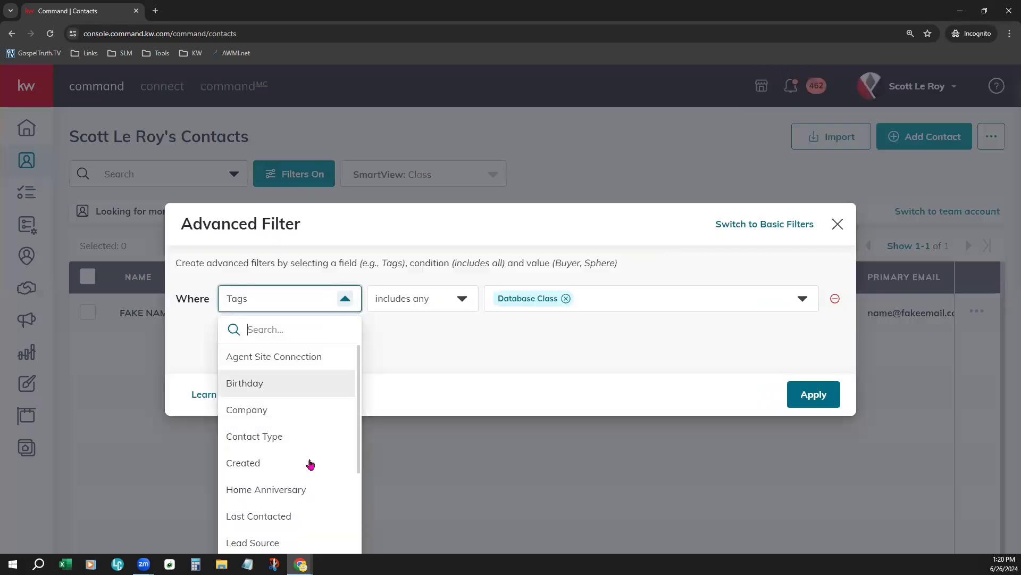
pyautogui.scroll(-2, 319, 504)
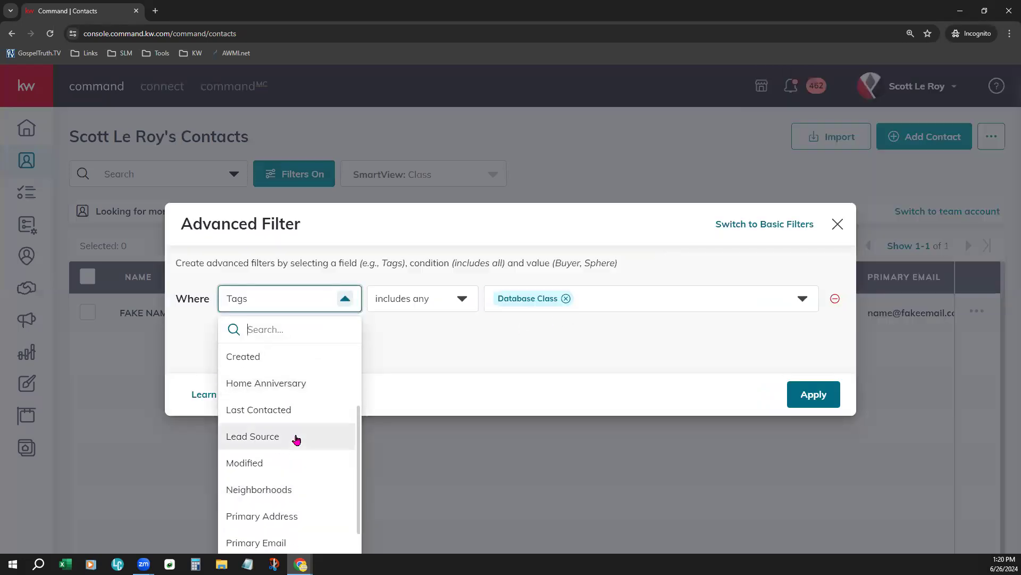
pyautogui.scroll(-1, 295, 453)
pyautogui.click(292, 478)
pyautogui.click(462, 298)
pyautogui.click(446, 410)
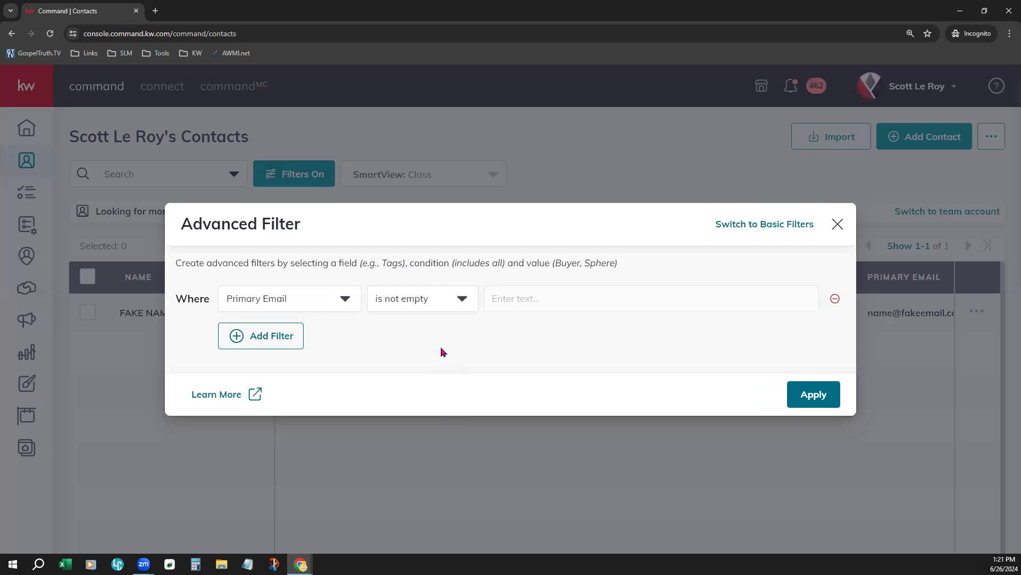
pyautogui.click(319, 302)
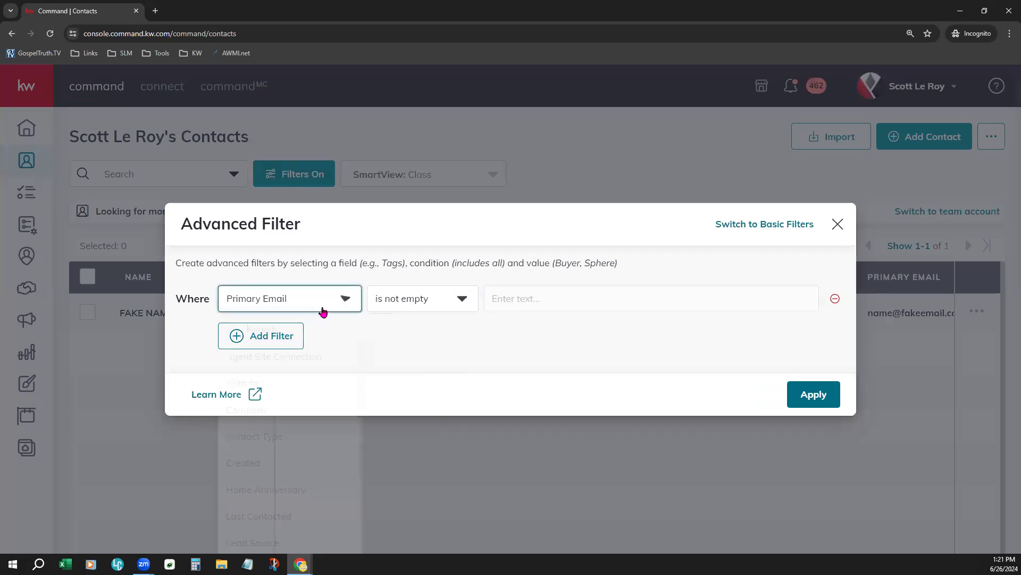
pyautogui.scroll(-3, 312, 483)
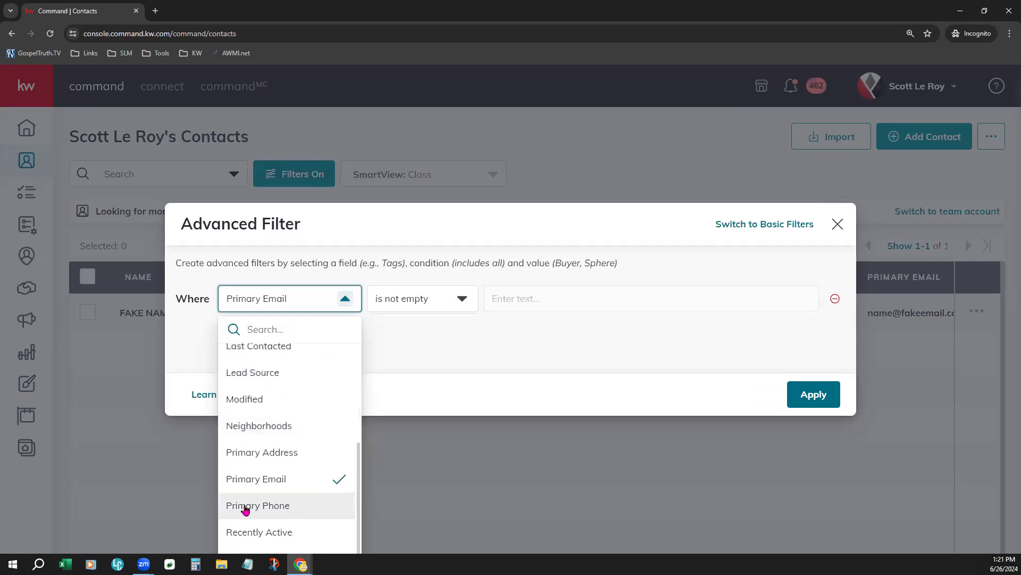
pyautogui.click(449, 335)
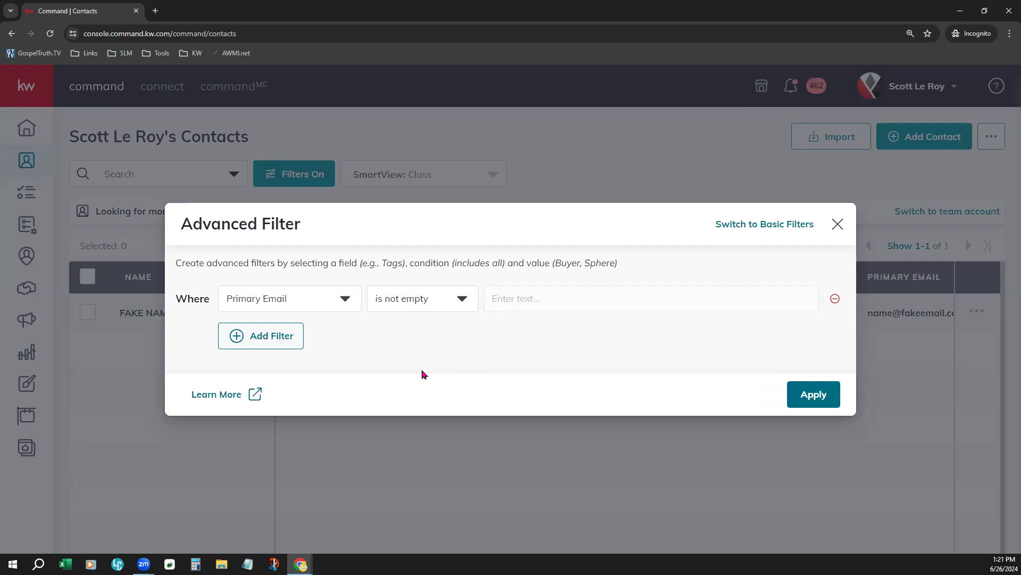
# Add a second advanced filter condition requiring that Birthday is not empty
pyautogui.click(292, 335)
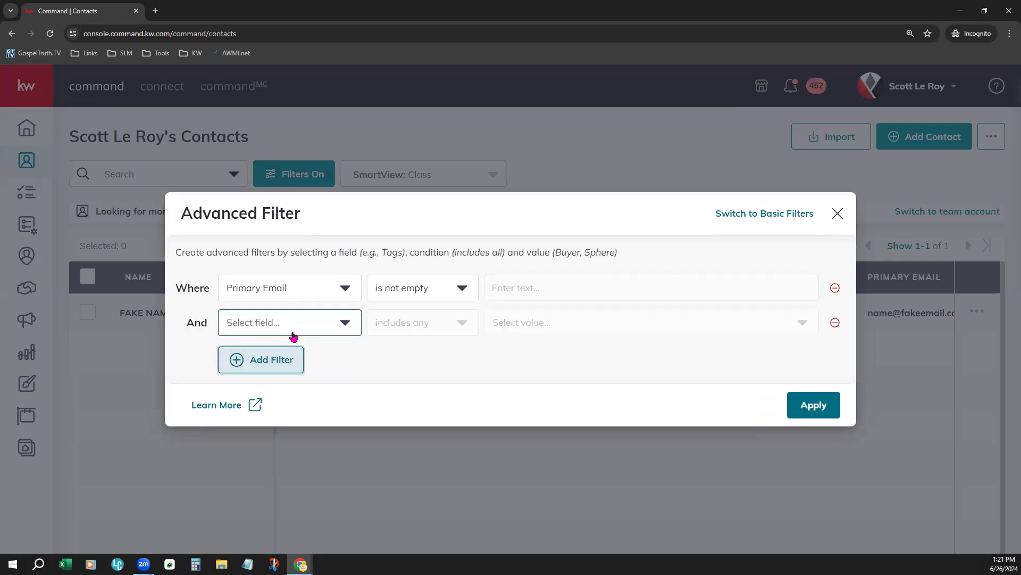
pyautogui.click(335, 329)
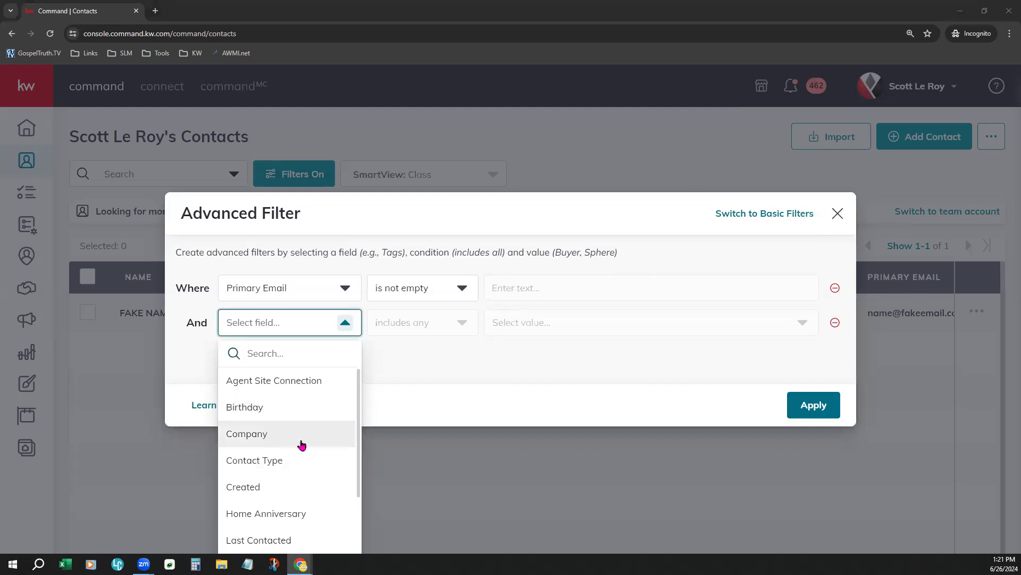
pyautogui.click(260, 407)
pyautogui.click(431, 335)
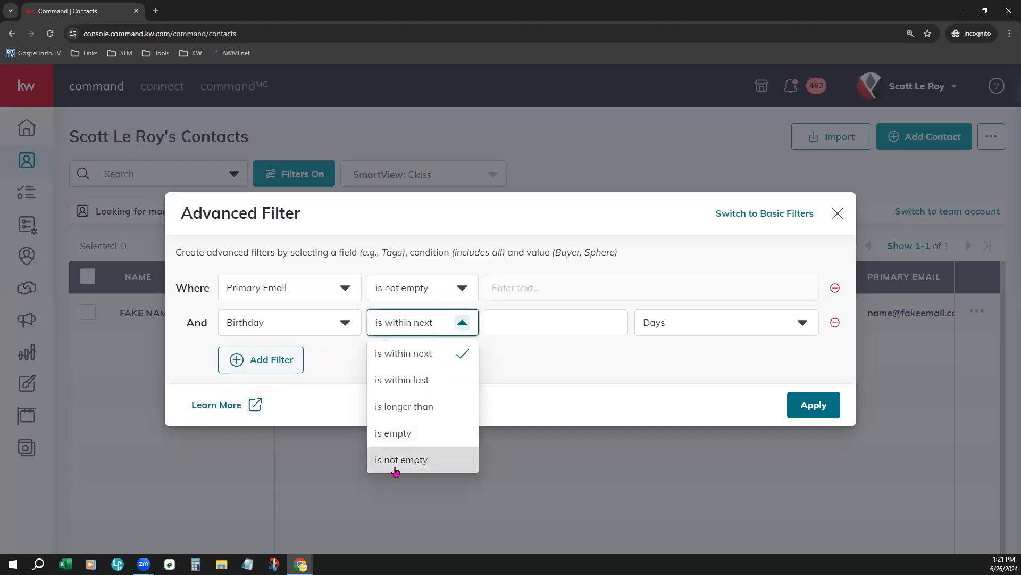
pyautogui.click(395, 461)
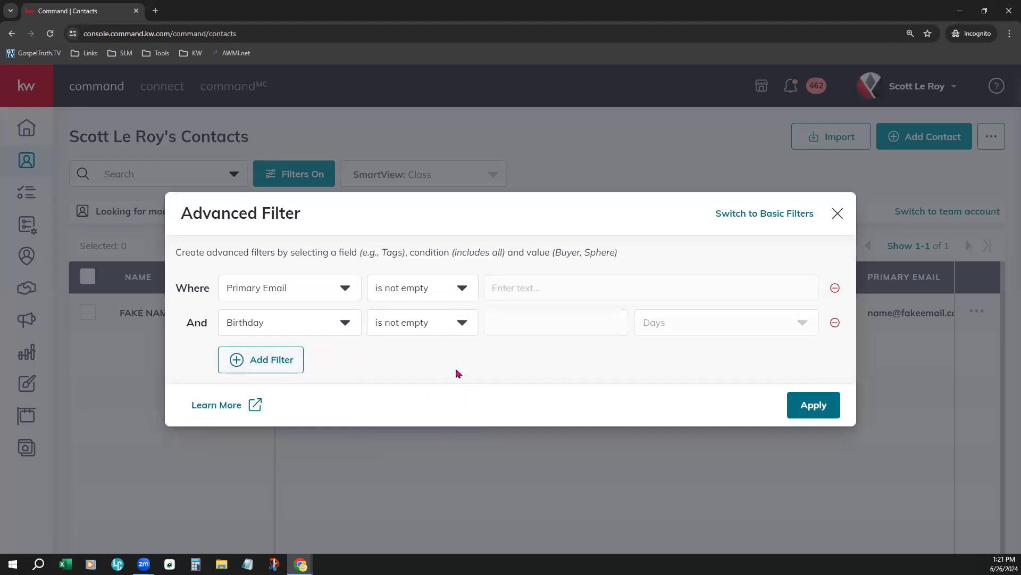
# Change the second filter condition to Home Anniversary is not empty, and close the advanced filter without applying it
pyautogui.click(346, 322)
pyautogui.click(311, 510)
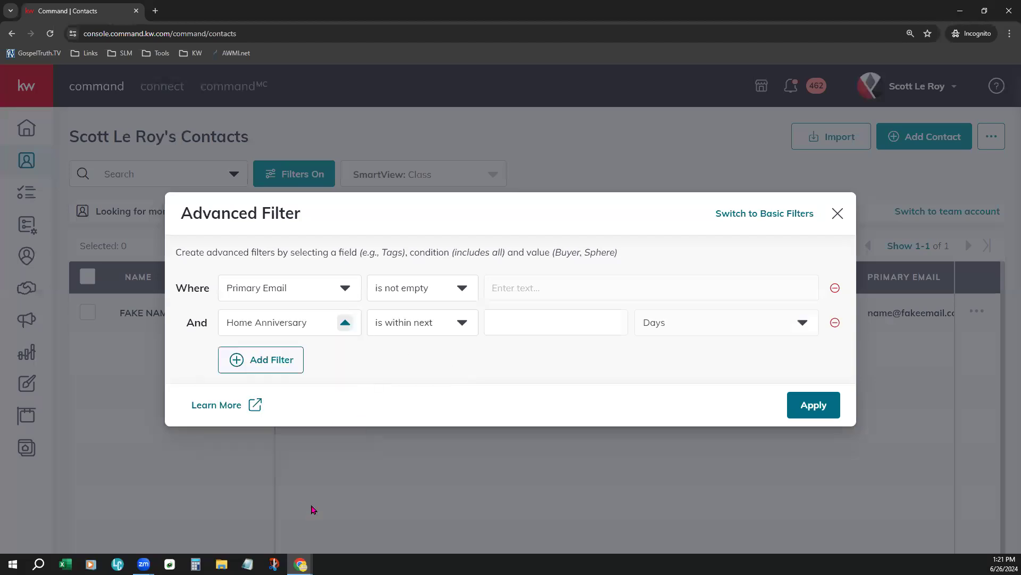
pyautogui.click(405, 334)
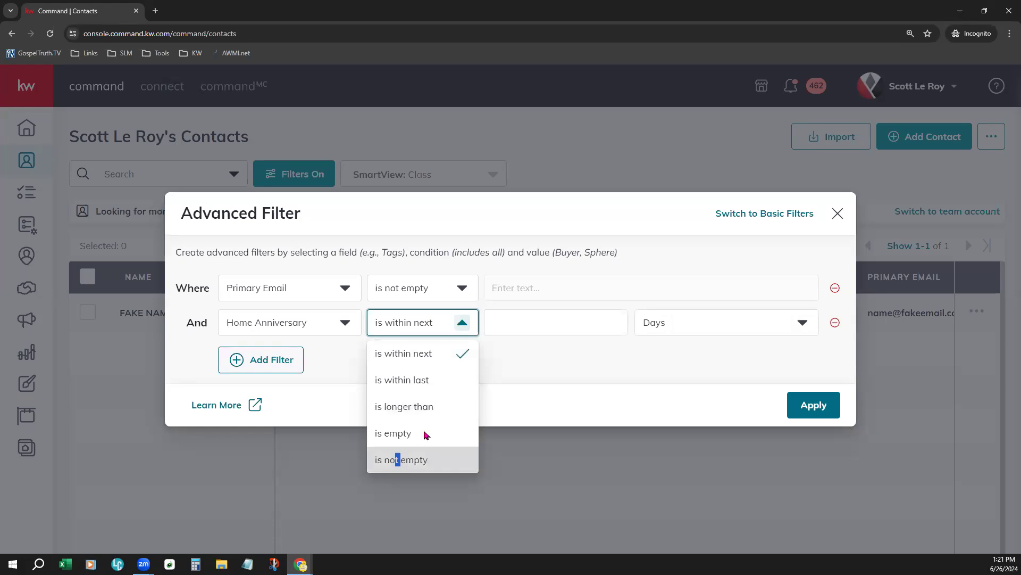
pyautogui.click(393, 459)
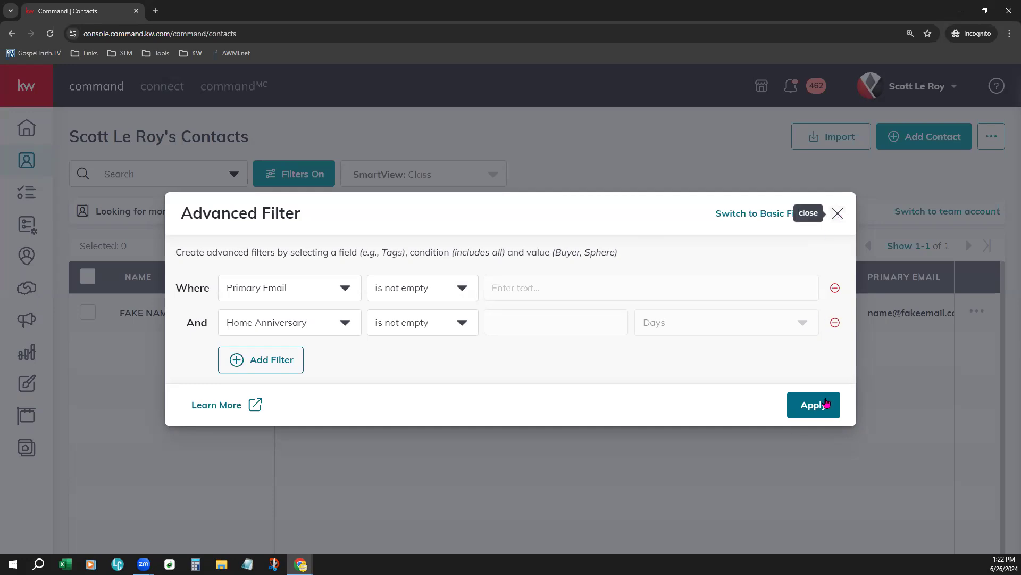
pyautogui.click(838, 213)
# Select all listed contacts and review the bulk actions available for them, including Add Tags
pyautogui.click(87, 276)
pyautogui.click(208, 257)
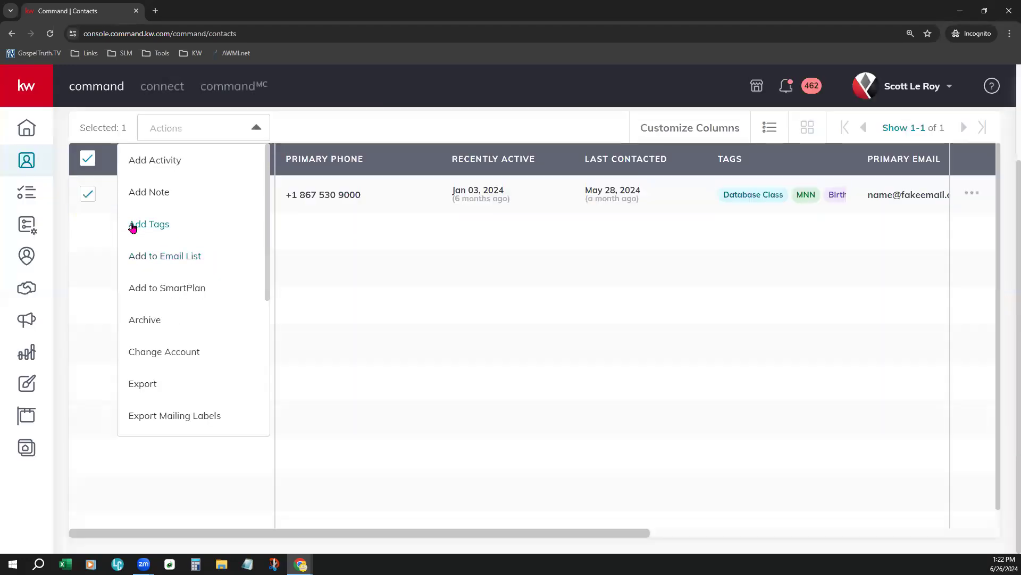
pyautogui.click(384, 310)
pyautogui.scroll(2, 415, 393)
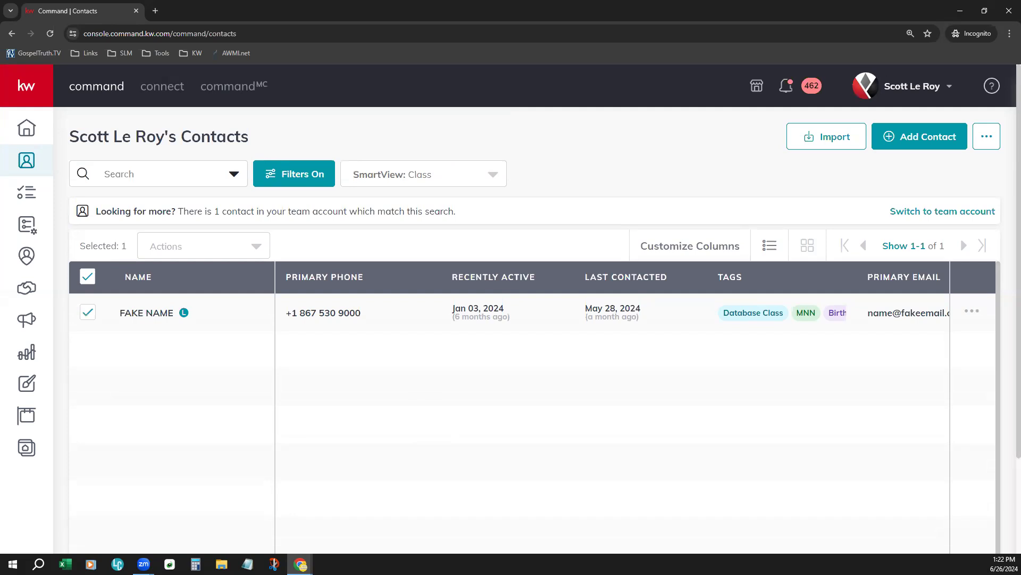
# Open Designs, review the design types offered for a new design, and close the dialog without creating one
pyautogui.click(27, 392)
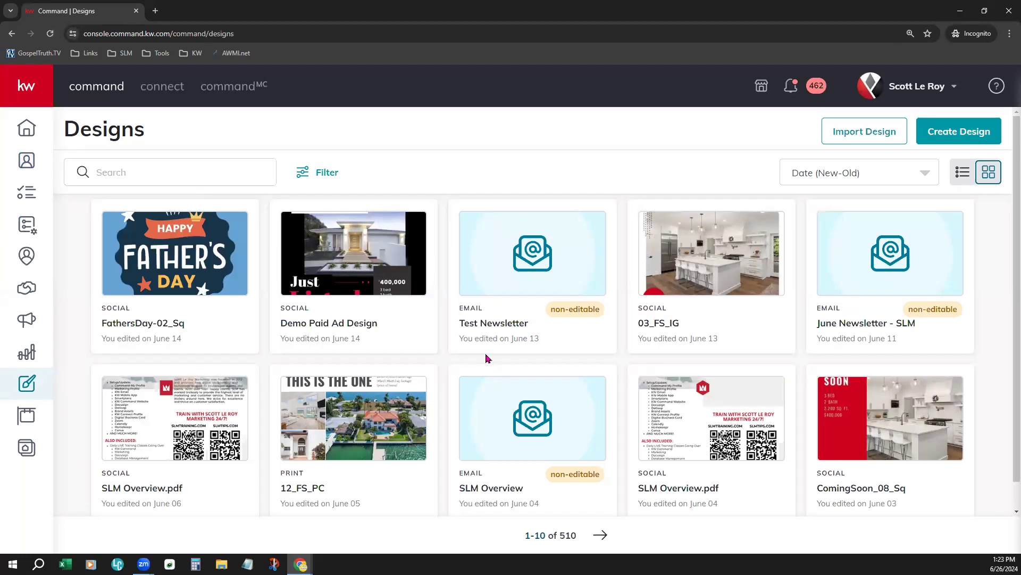
pyautogui.click(990, 136)
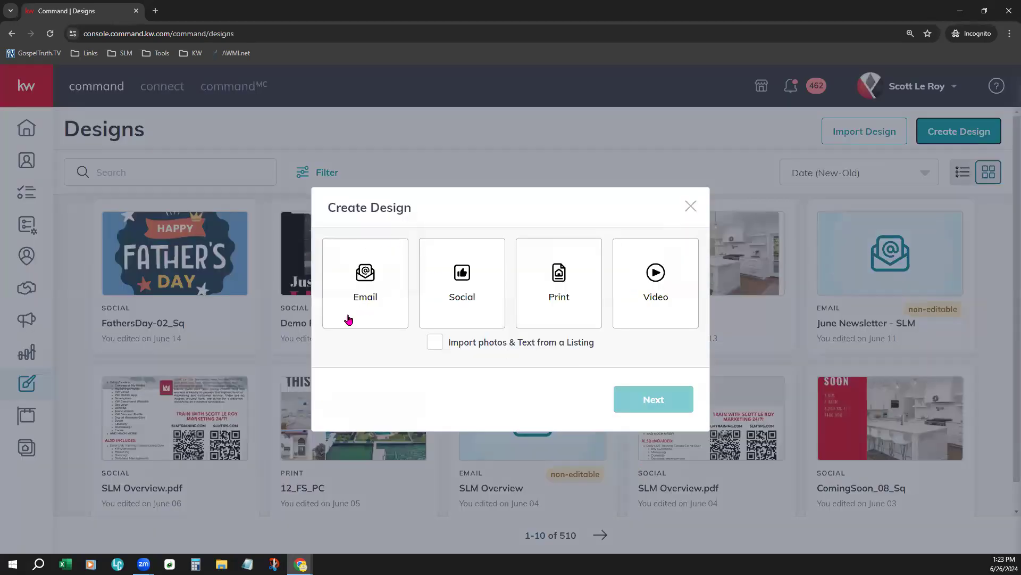
pyautogui.click(690, 206)
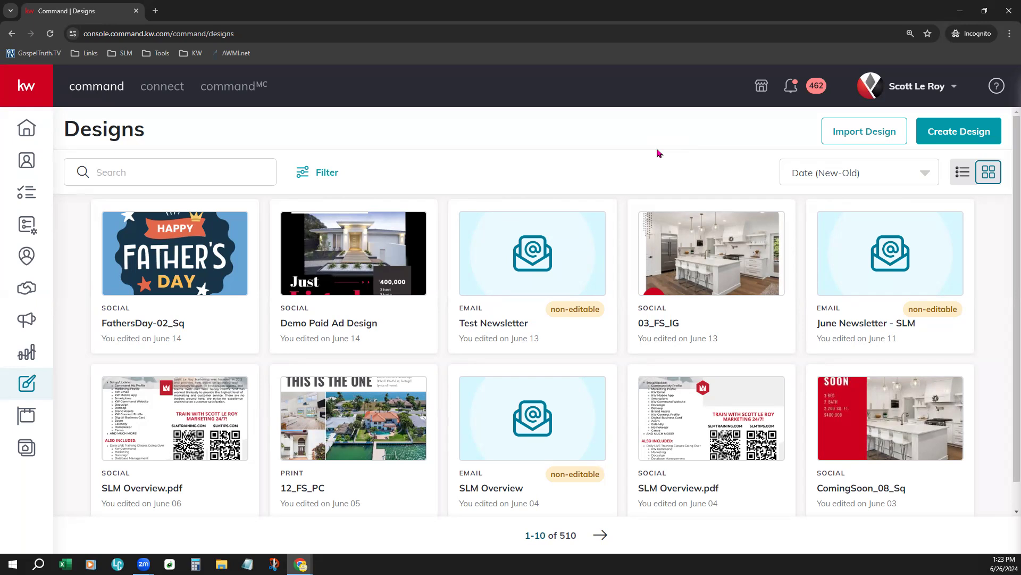
# Switch from Designs to the KW design site and open its template library
pyautogui.click(883, 136)
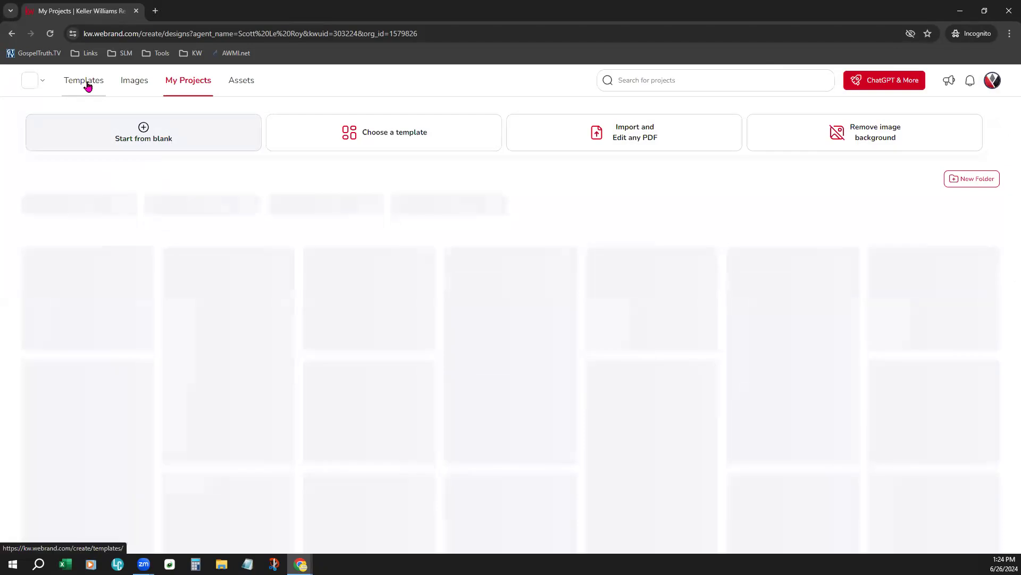
pyautogui.click(87, 86)
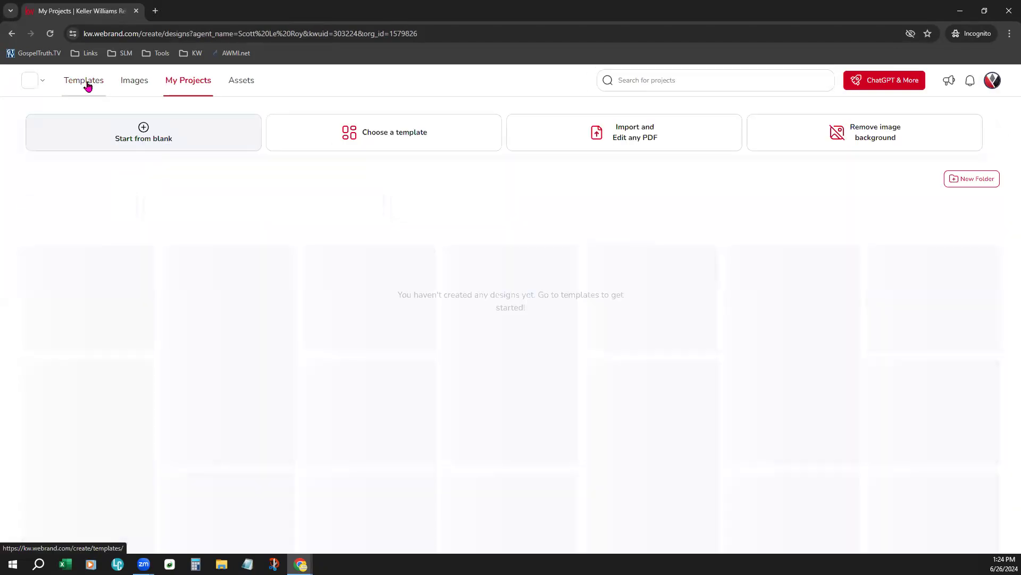
pyautogui.click(89, 85)
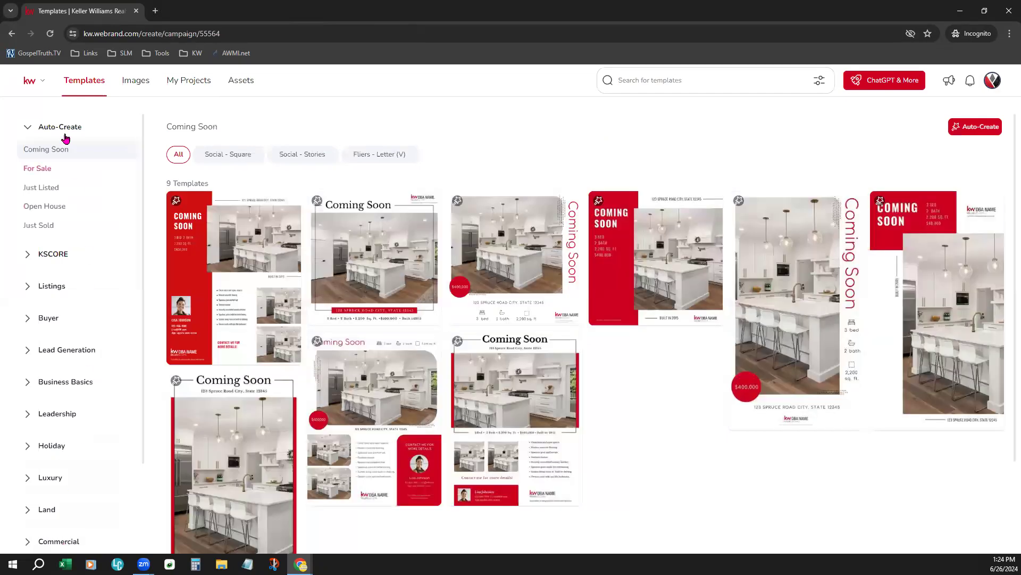
# Browse the Coming Soon templates under Listings, collapse that category and look through the remaining template categories
pyautogui.click(52, 287)
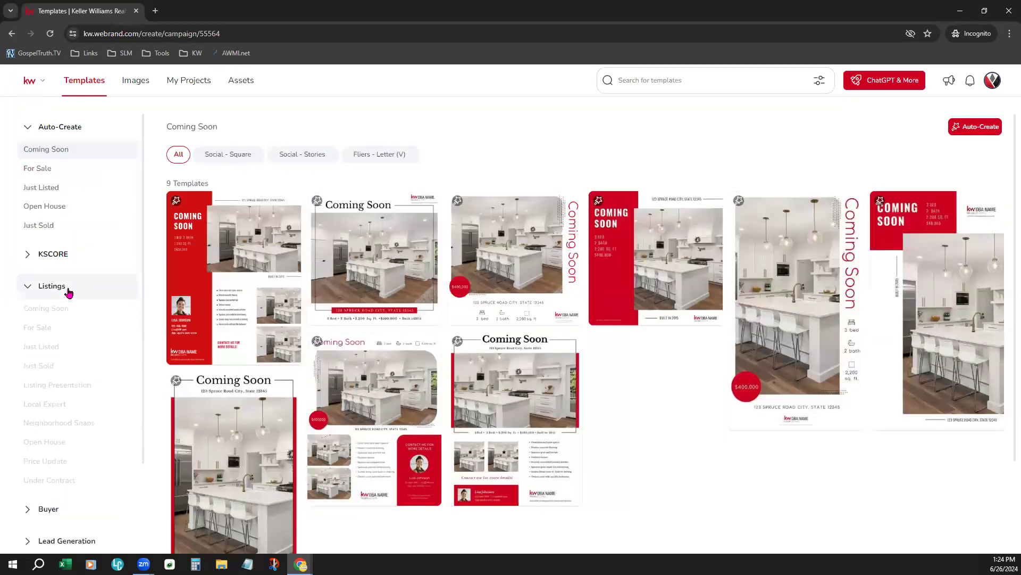
pyautogui.click(68, 312)
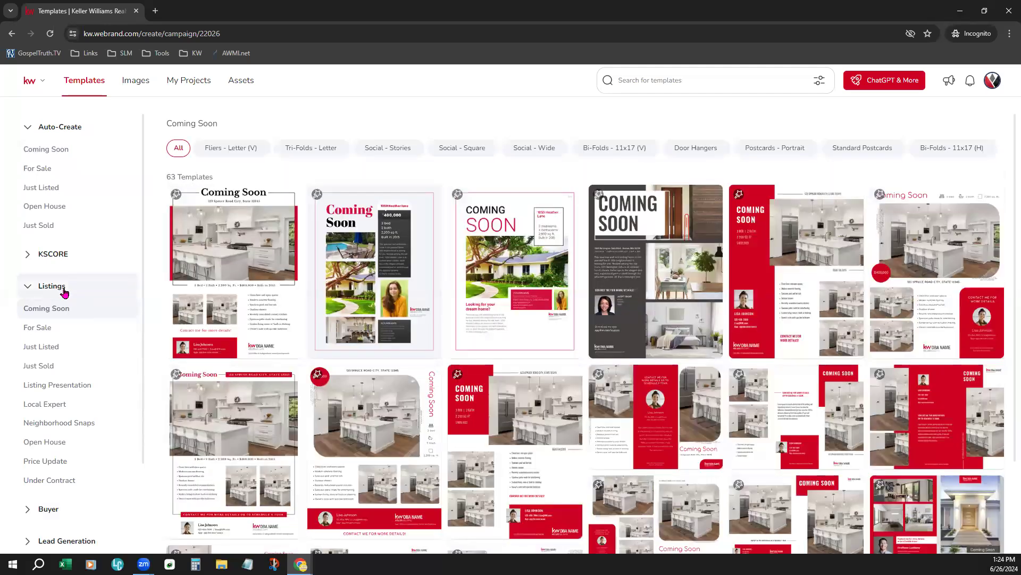
pyautogui.click(64, 291)
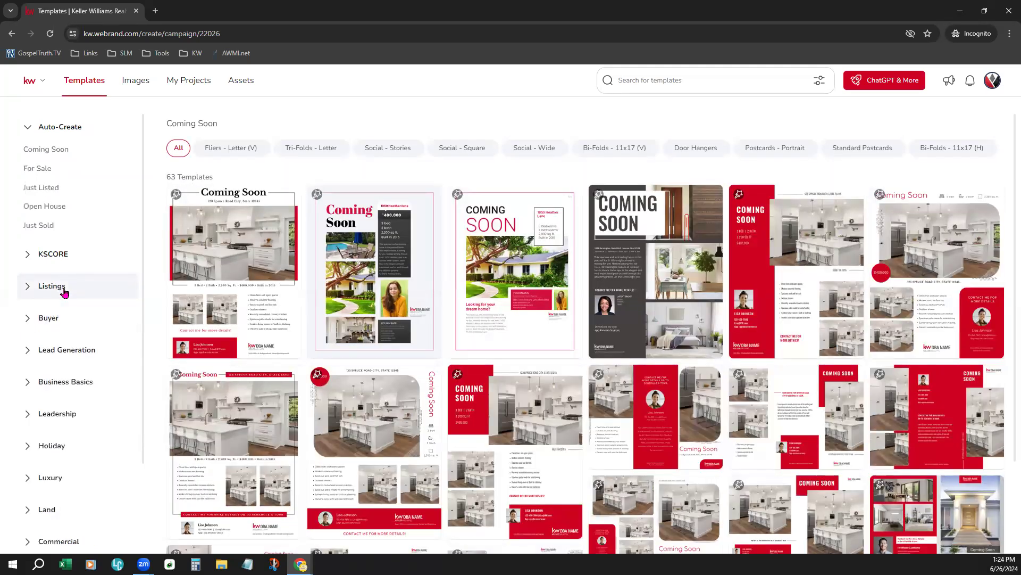
pyautogui.scroll(-2, 97, 470)
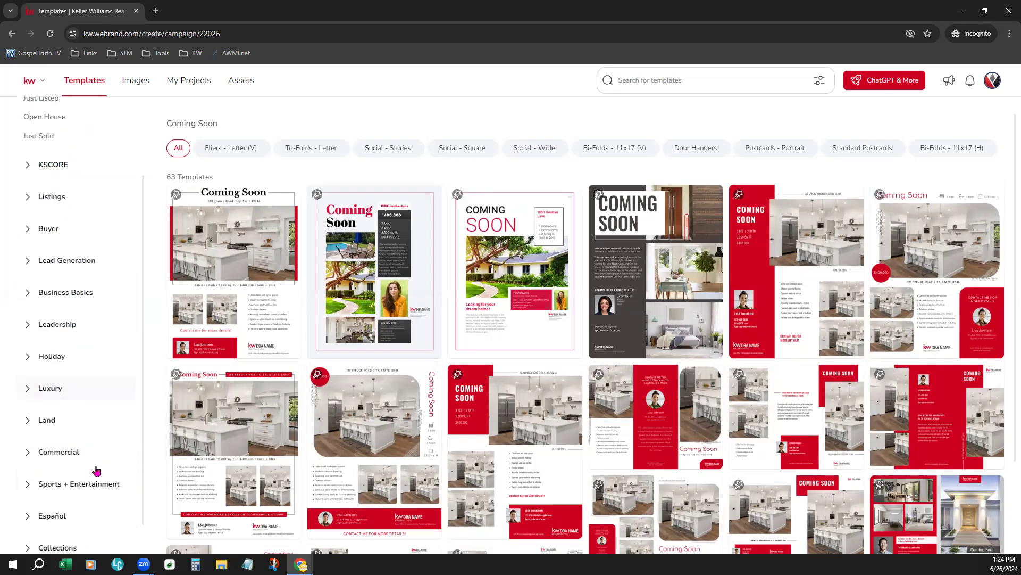
# Show the Market Expert templates under Lead Generation, limited to the Social - Square format
pyautogui.click(89, 251)
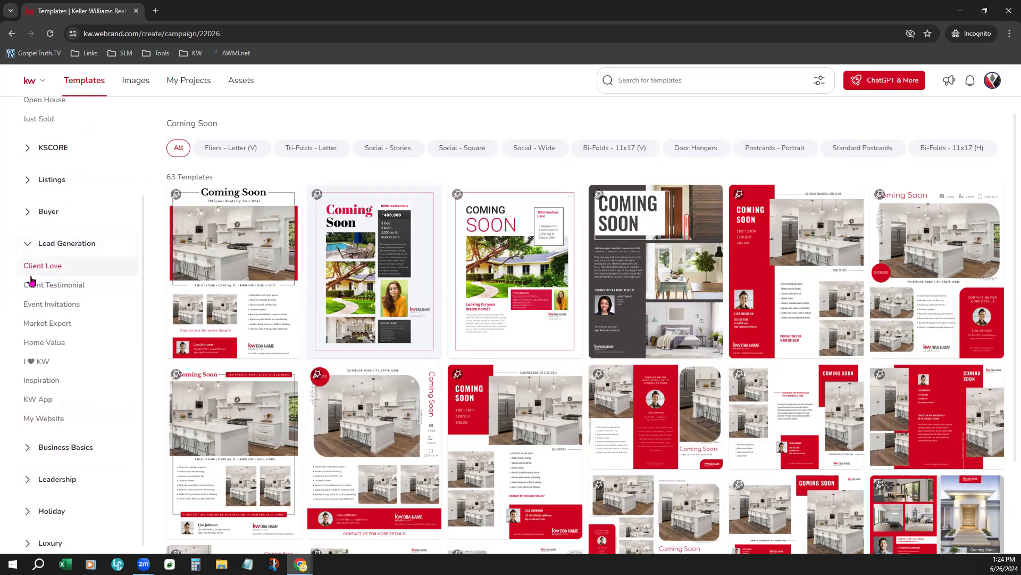
pyautogui.click(66, 319)
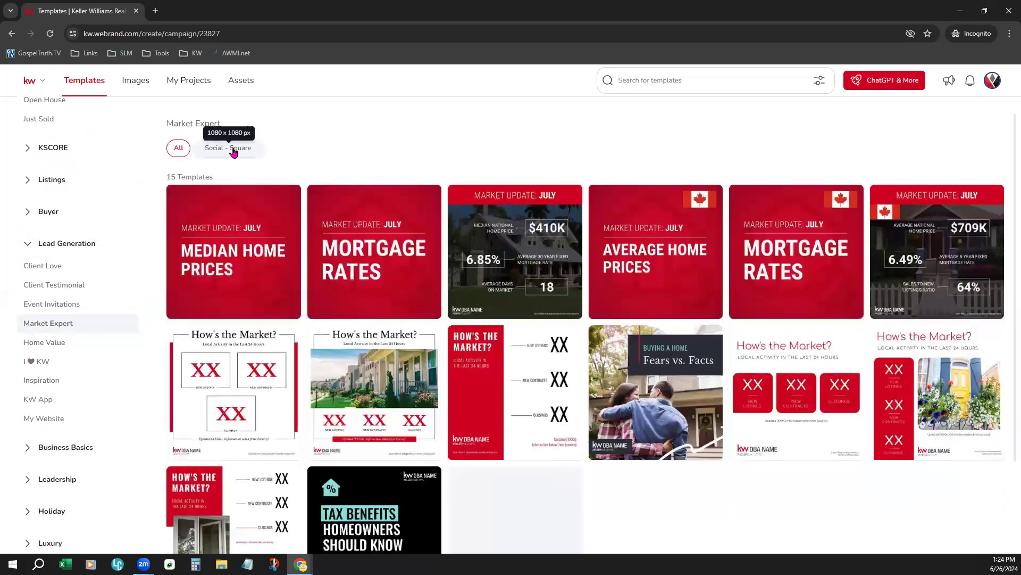
pyautogui.click(233, 150)
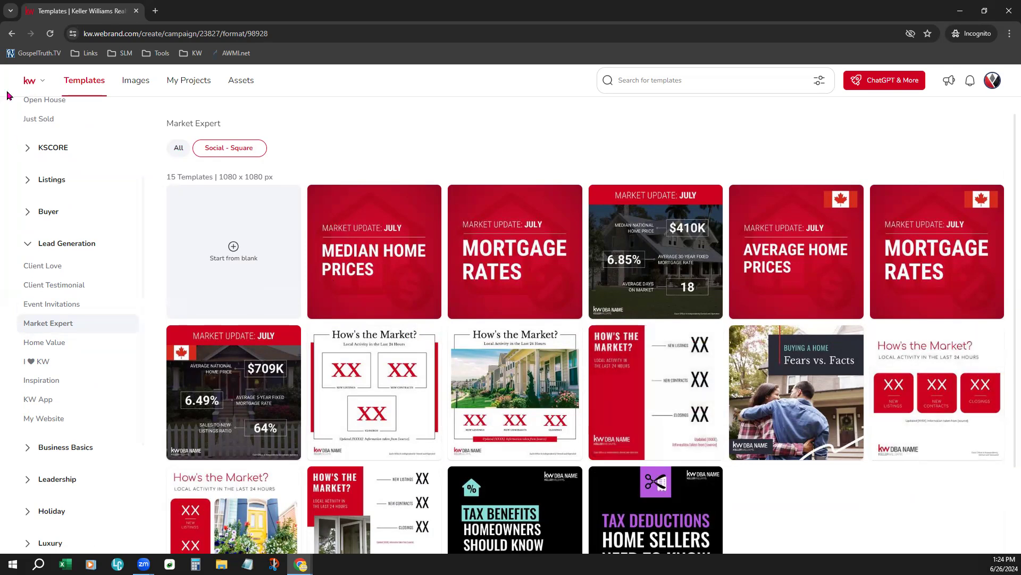
# Leave the template library, return to KW Command at agent.kw.com and open its Designs page
pyautogui.click(12, 35)
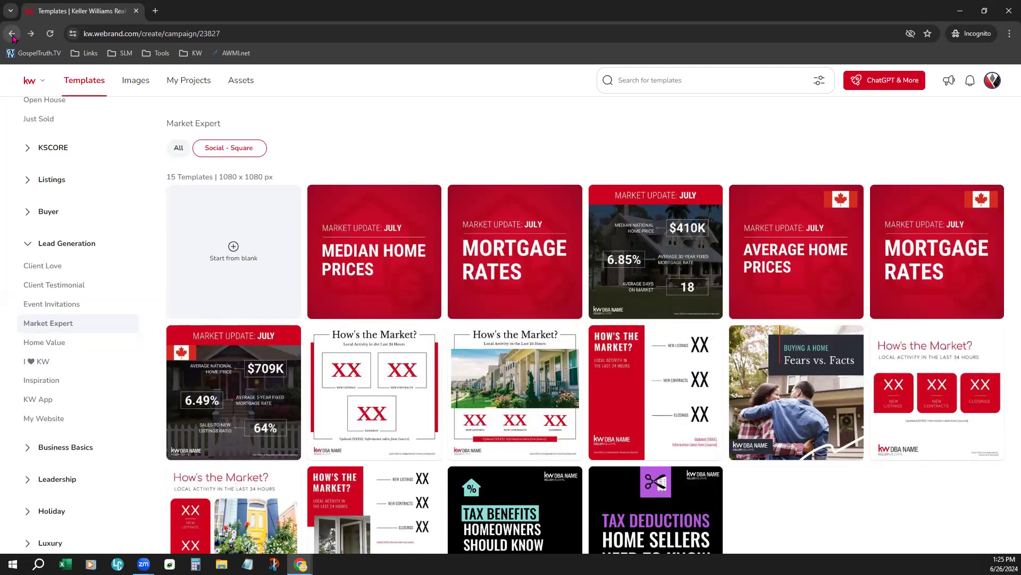
pyautogui.click(11, 34)
pyautogui.click(12, 34)
pyautogui.click(12, 34)
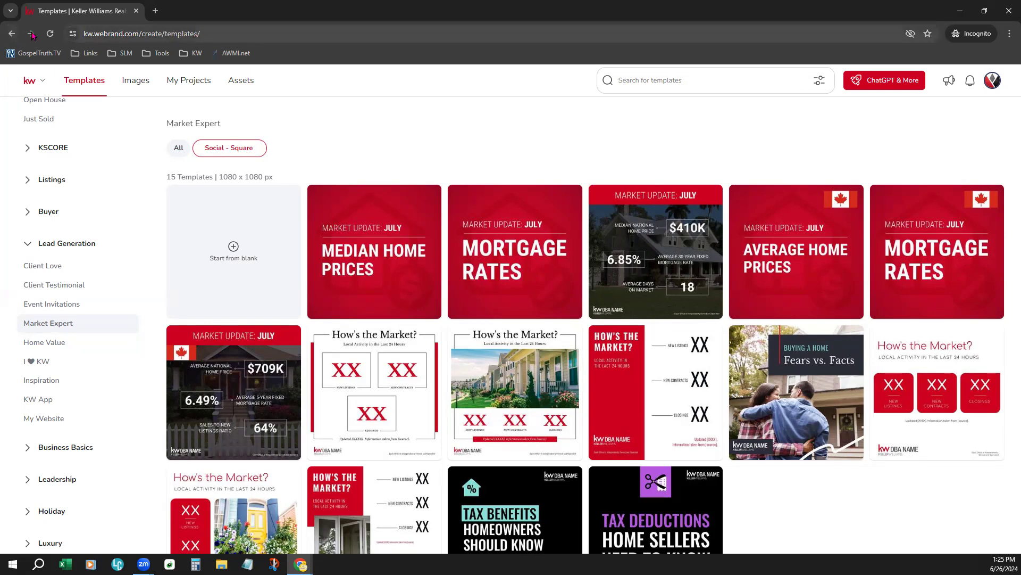
pyautogui.click(12, 35)
pyautogui.click(137, 30)
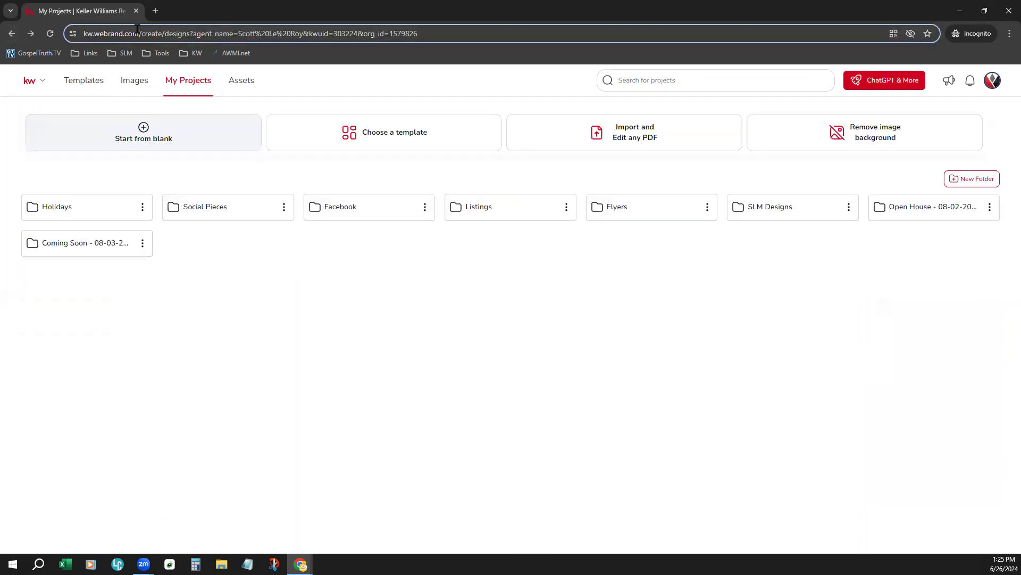
pyautogui.write('agent')
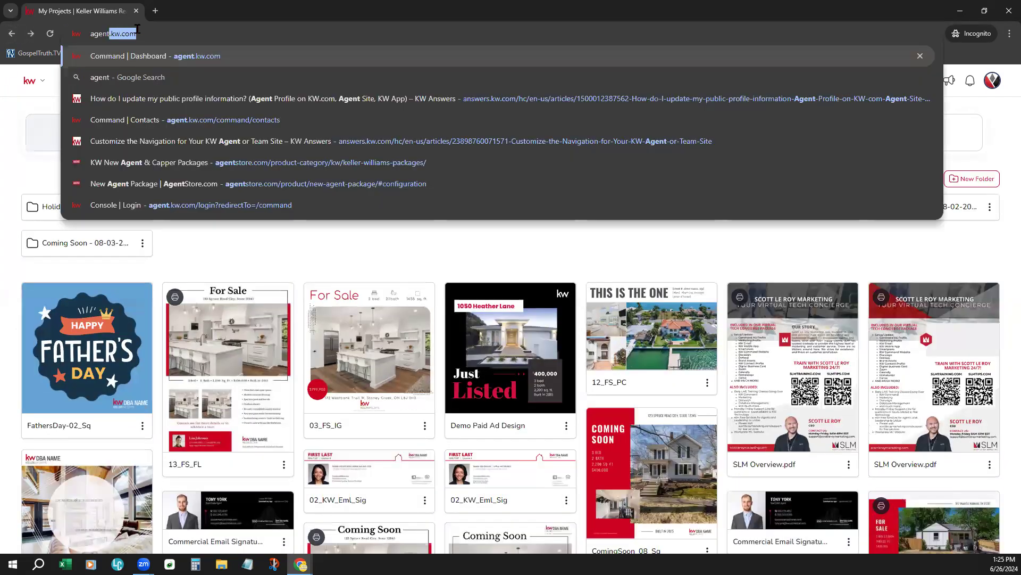
pyautogui.press('Return')
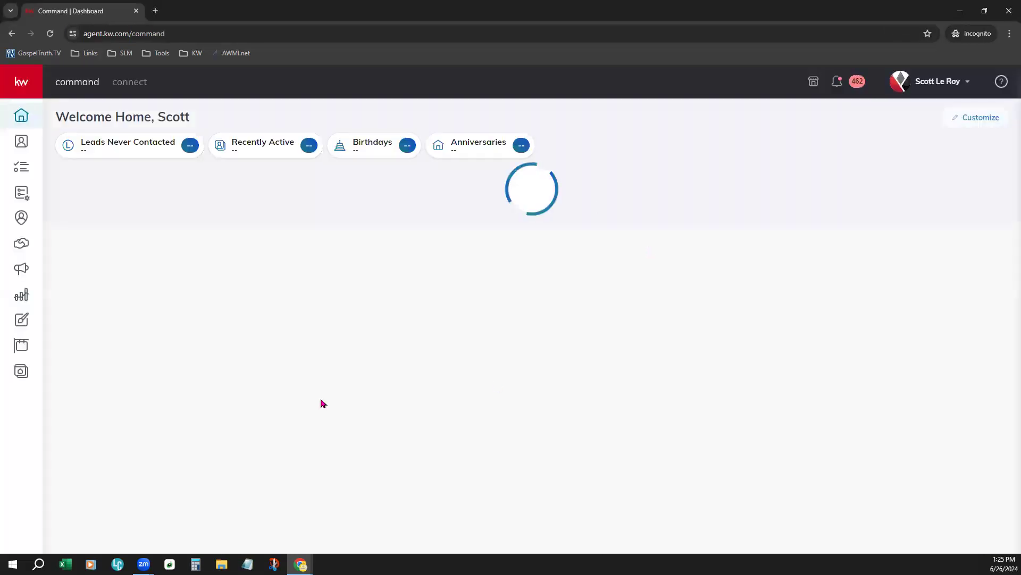
pyautogui.click(26, 319)
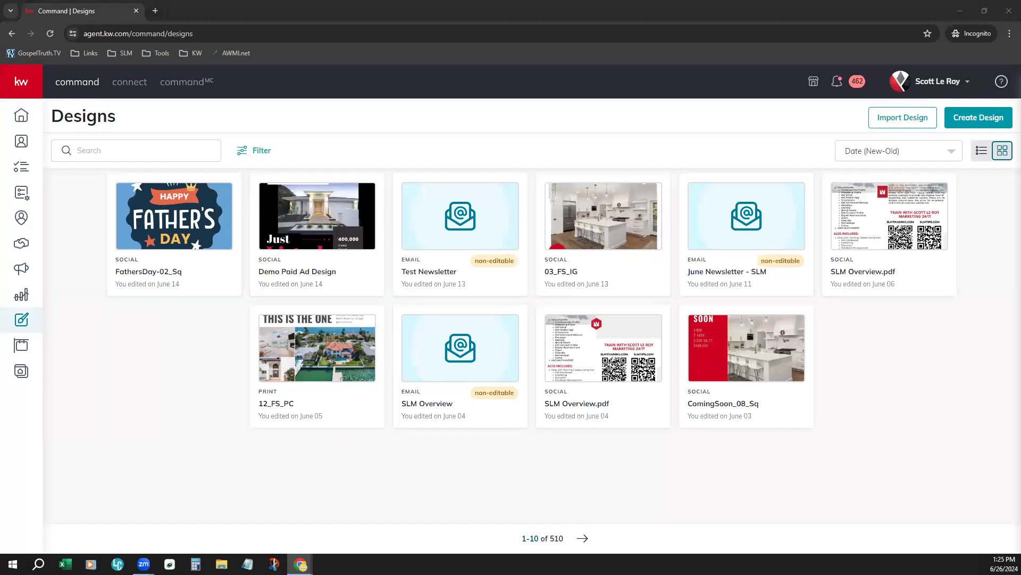
# Open SmartPlans and set the browser zoom to 110%
pyautogui.click(29, 195)
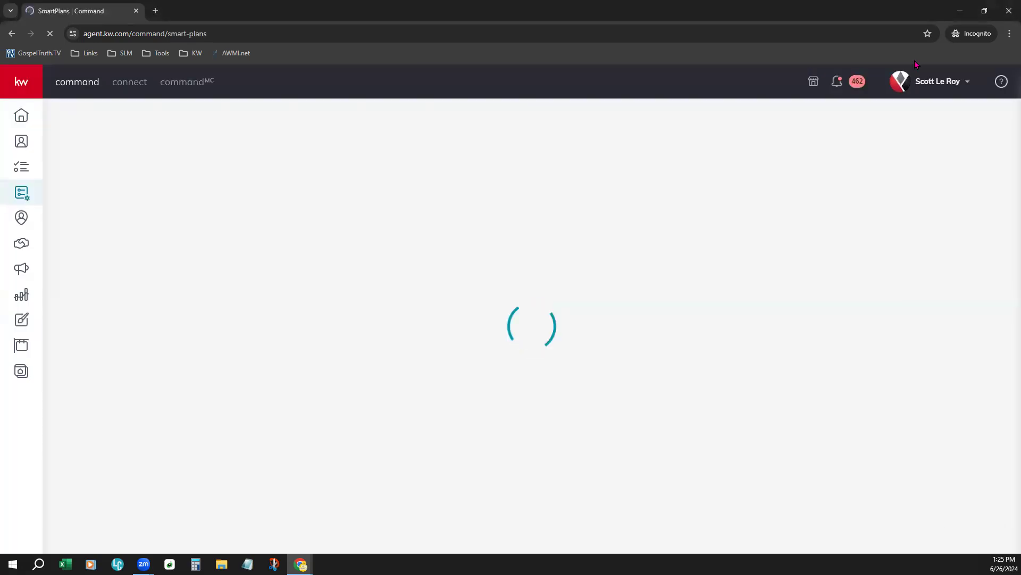
pyautogui.click(1010, 33)
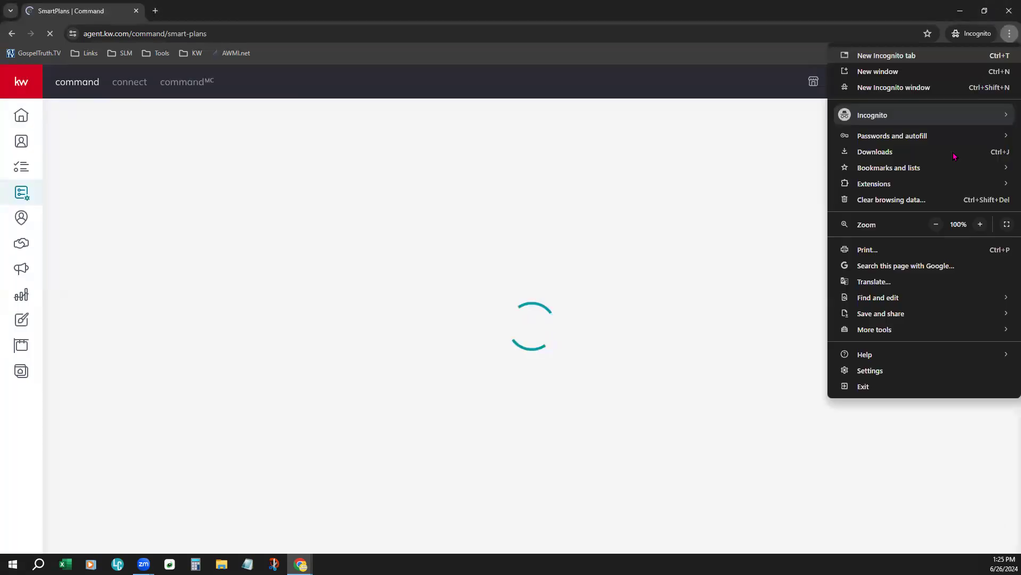
pyautogui.click(980, 224)
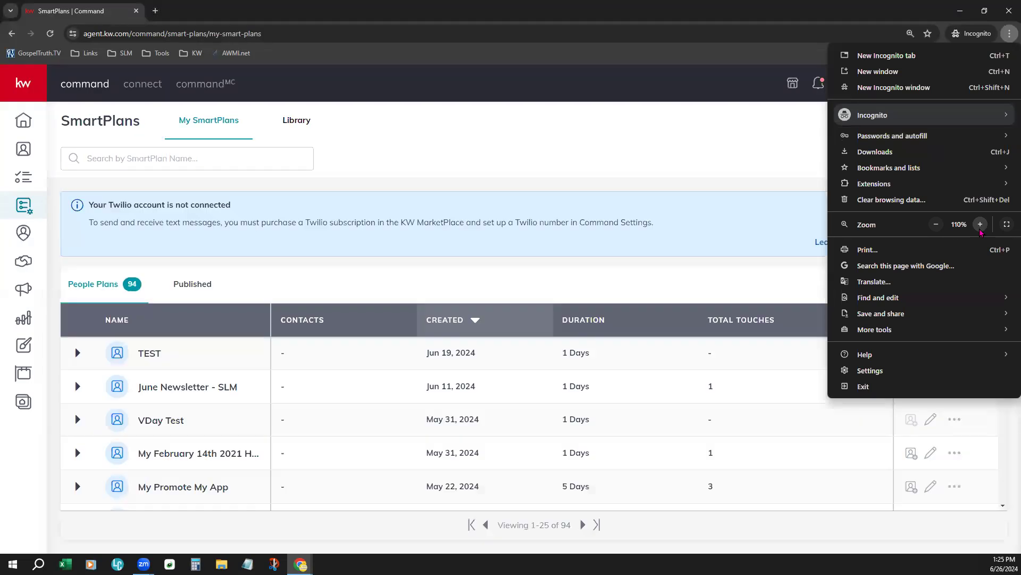
pyautogui.click(981, 224)
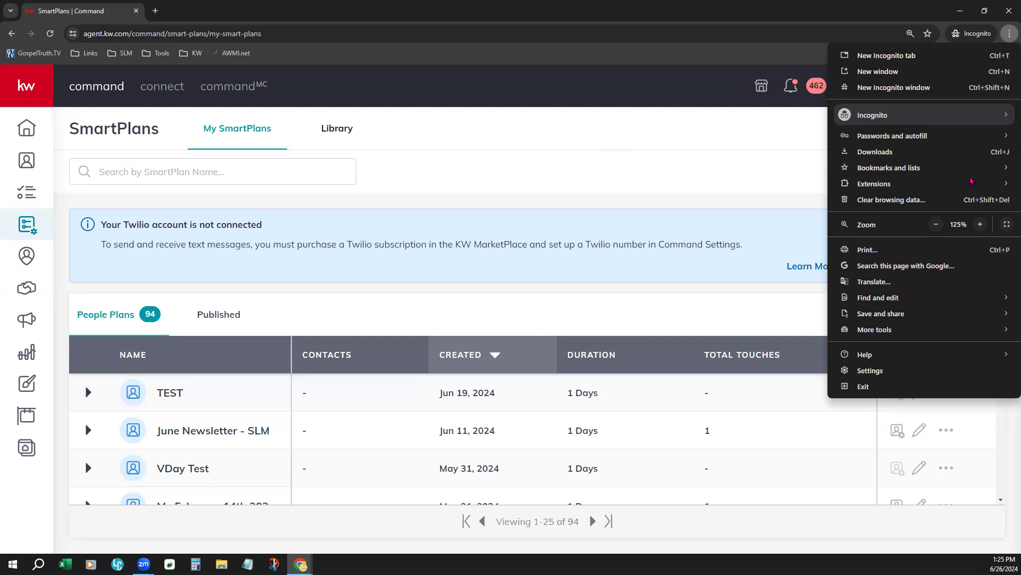
pyautogui.click(936, 224)
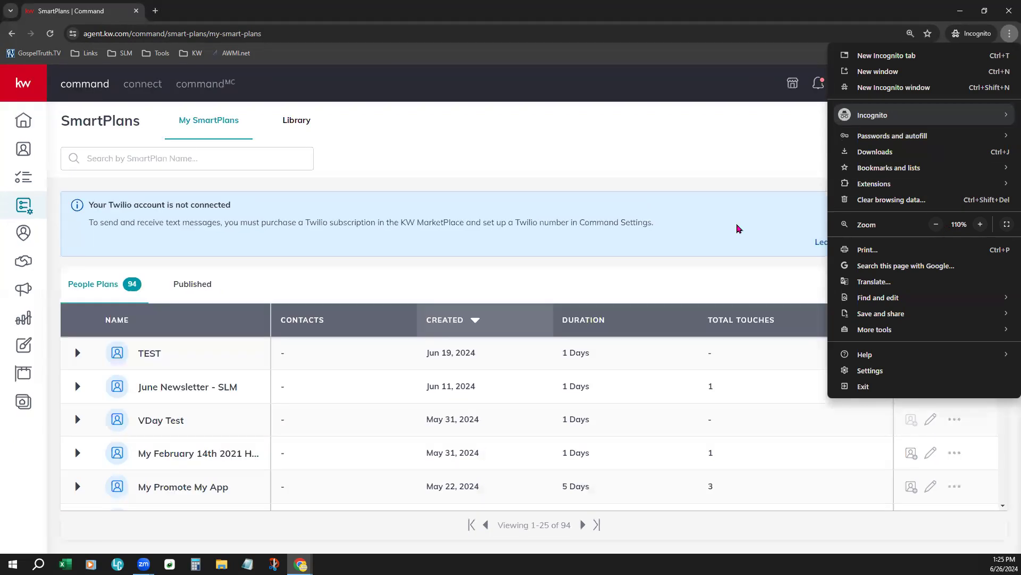
pyautogui.click(679, 174)
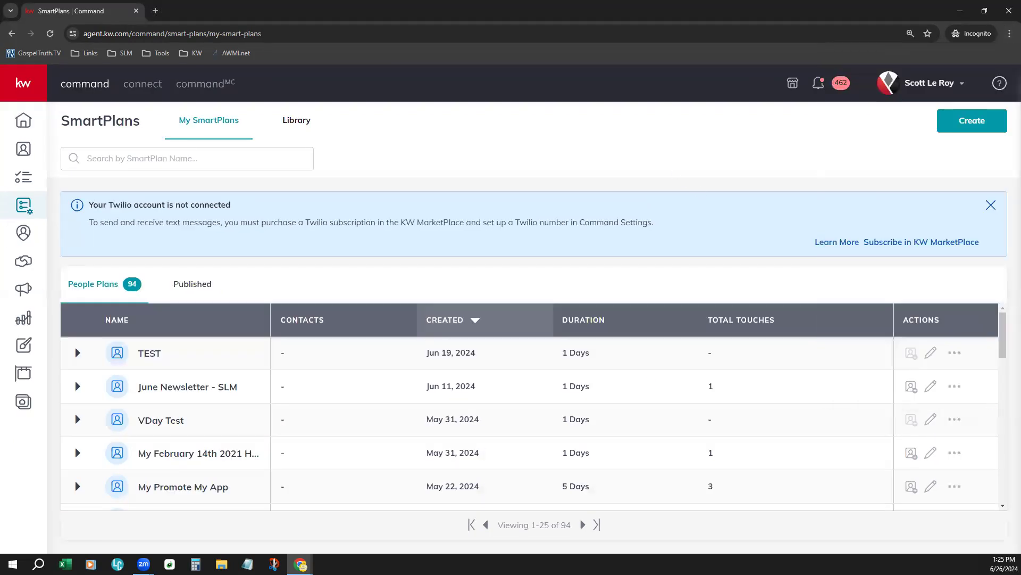
# Go back to Designs and reopen the template library on the KW design site
pyautogui.click(21, 349)
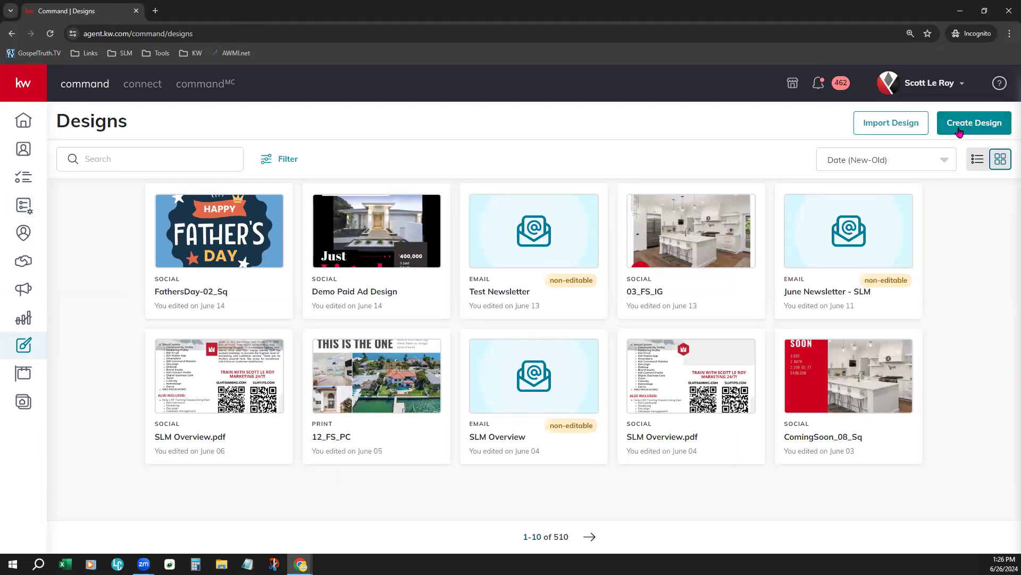
pyautogui.click(892, 118)
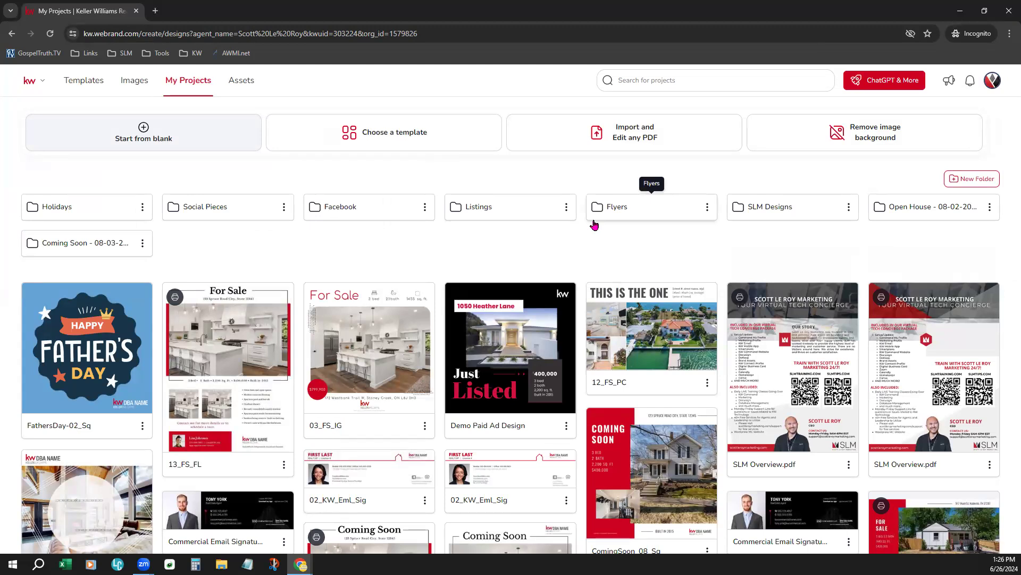
pyautogui.click(81, 80)
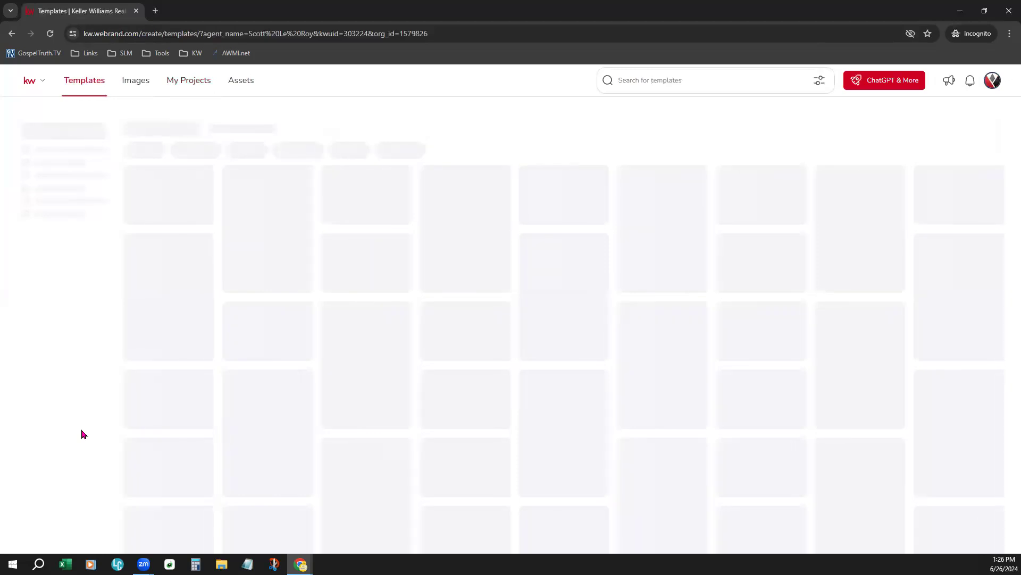
pyautogui.click(87, 80)
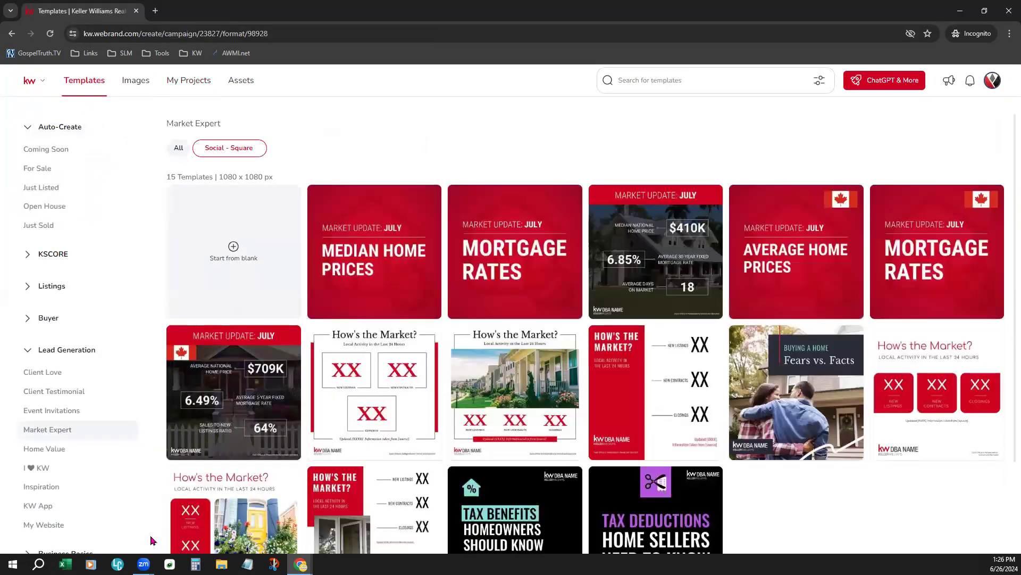
# Leave the template library for KW Command at agent.kw.com and open the SmartPlans page
pyautogui.click(102, 33)
pyautogui.write('ag')
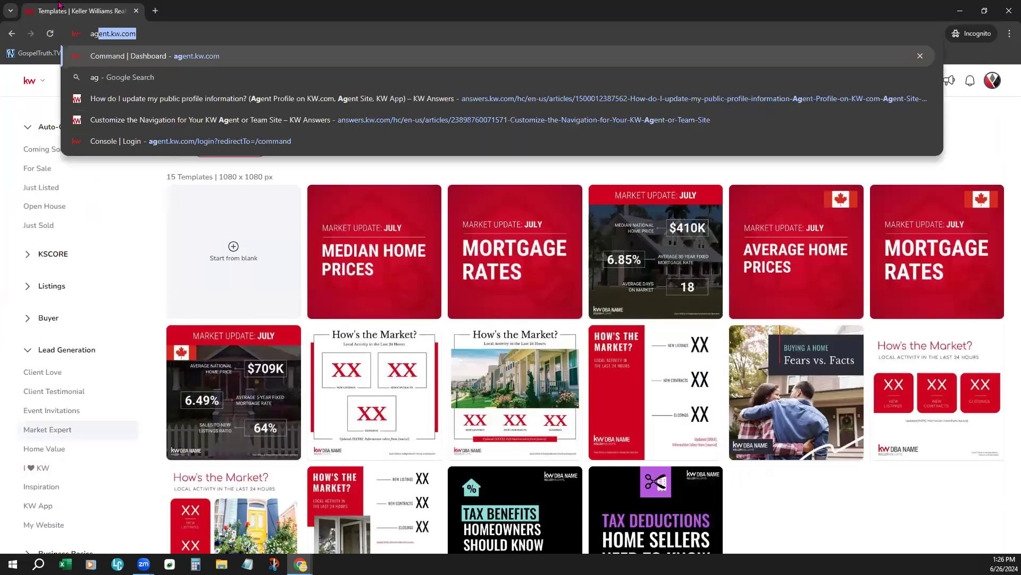
pyautogui.press('Return')
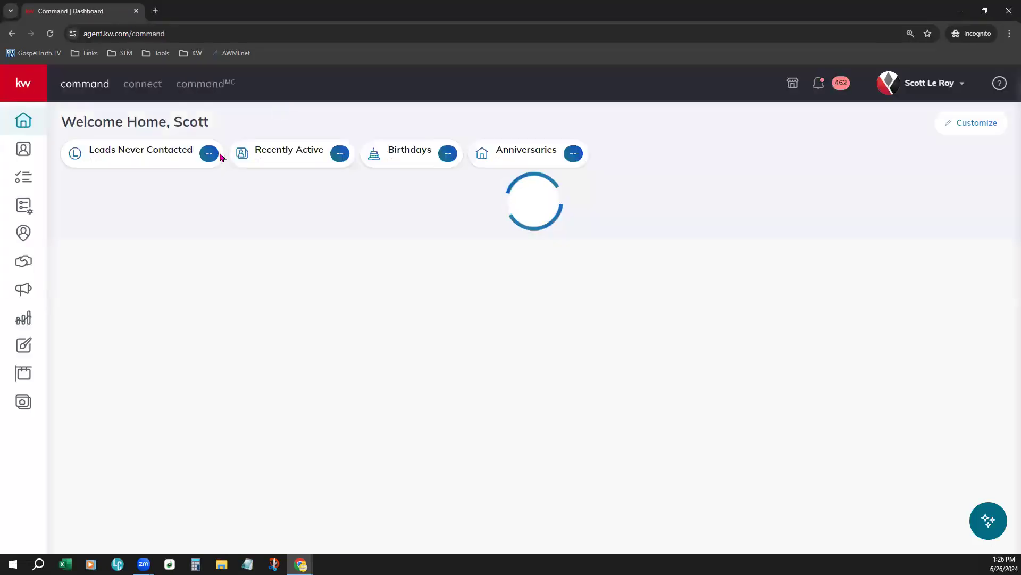
pyautogui.click(17, 211)
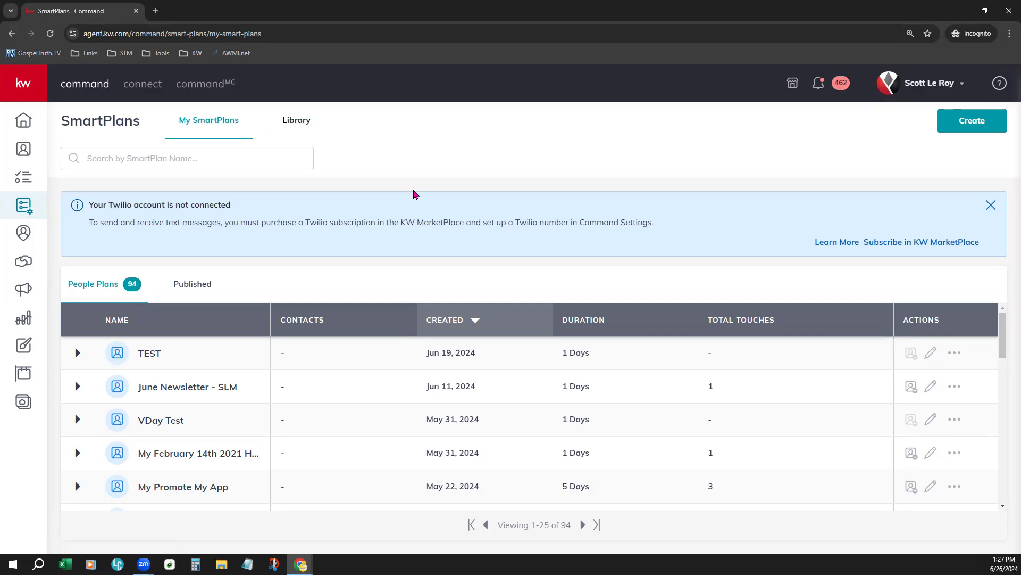
# Browse the saved People Plans, sorting them by contacts and then by total touches in descending order
pyautogui.click(230, 153)
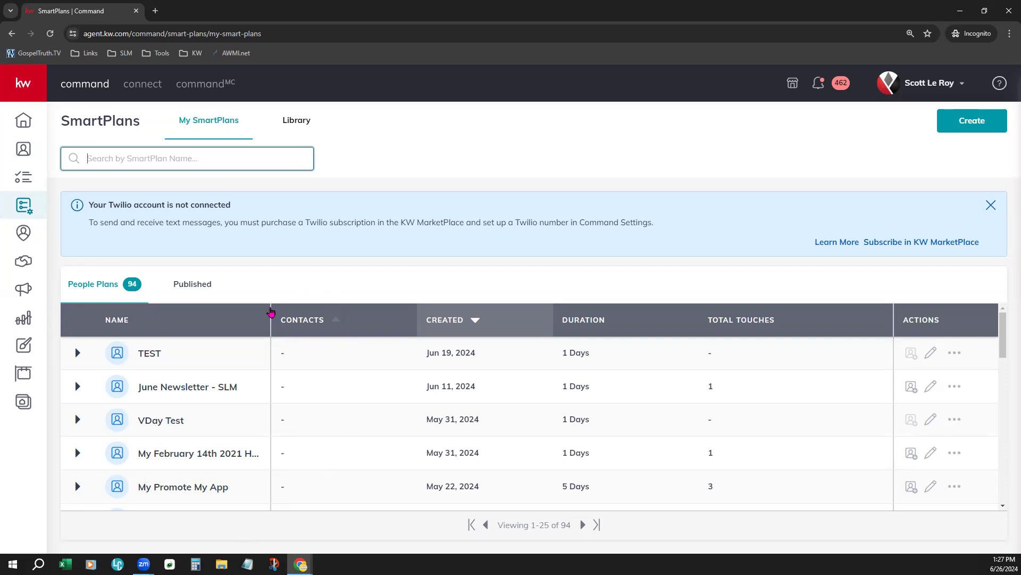
pyautogui.scroll(-1, 347, 431)
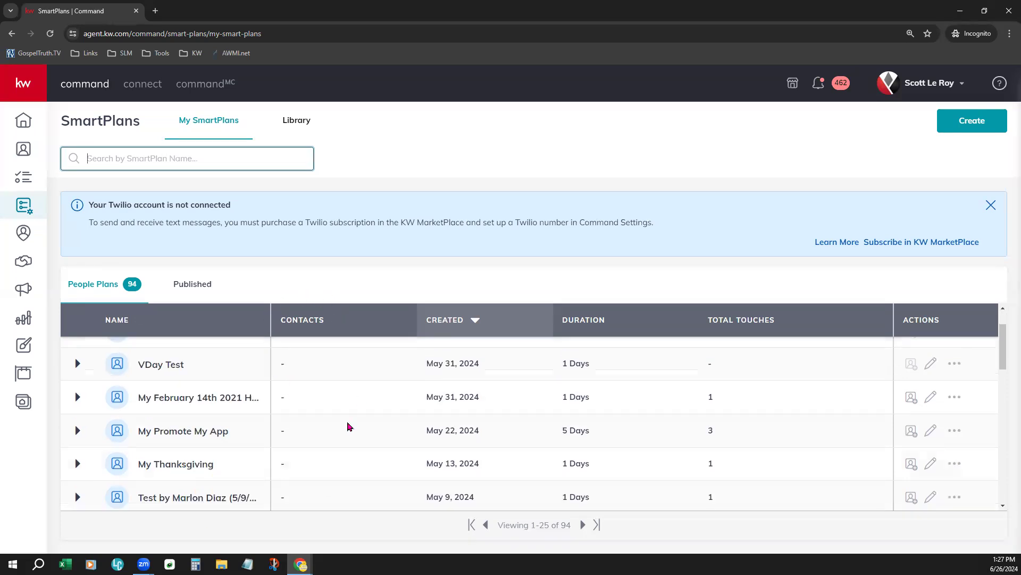
pyautogui.scroll(-2, 349, 426)
pyautogui.scroll(1, 353, 424)
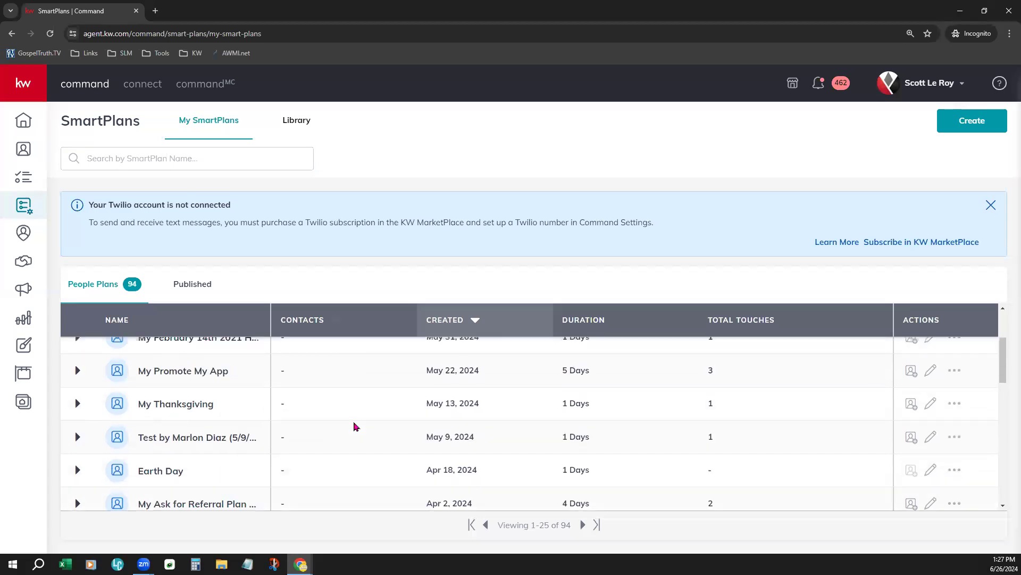
pyautogui.click(327, 331)
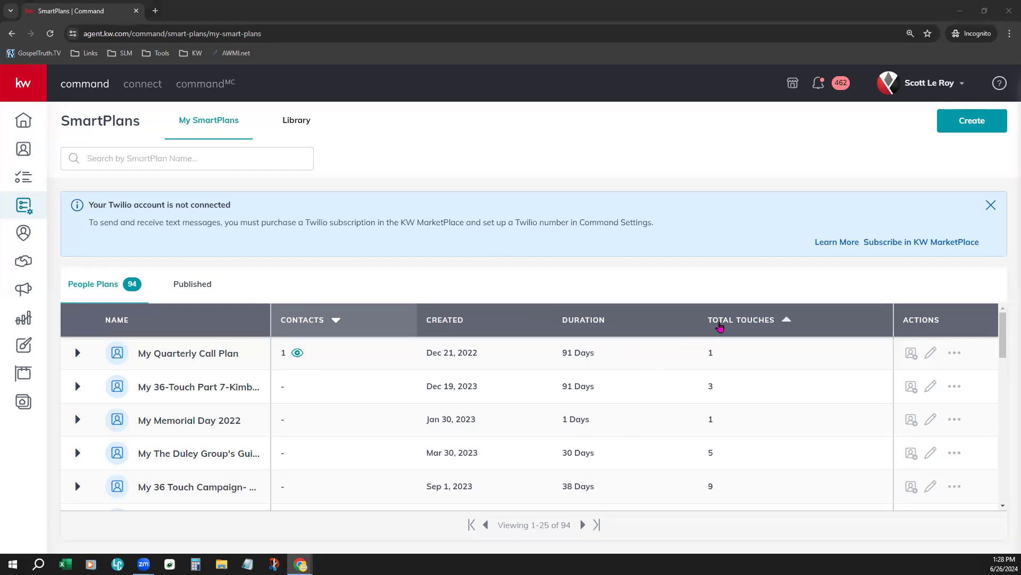
pyautogui.click(814, 332)
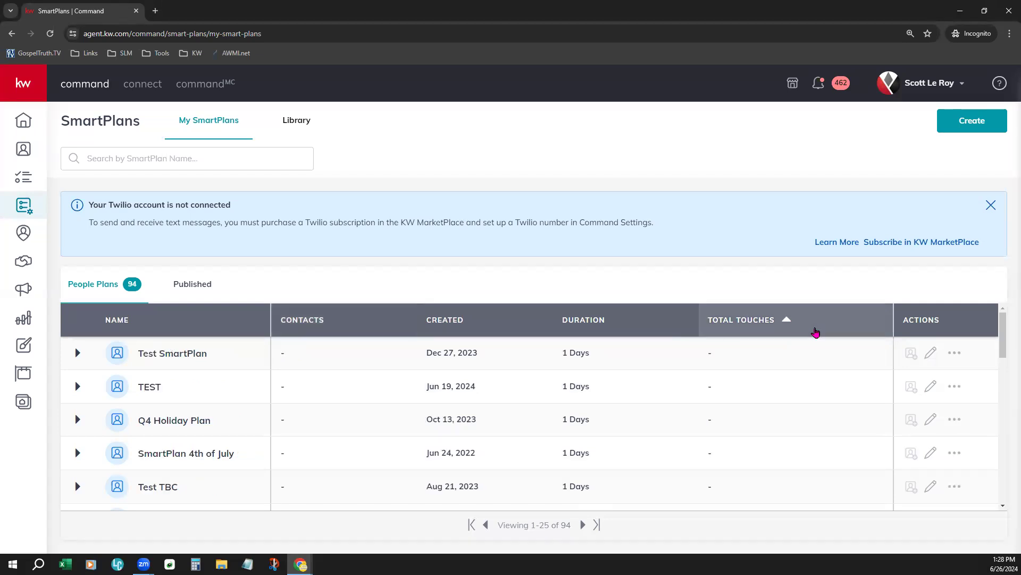
pyautogui.click(815, 332)
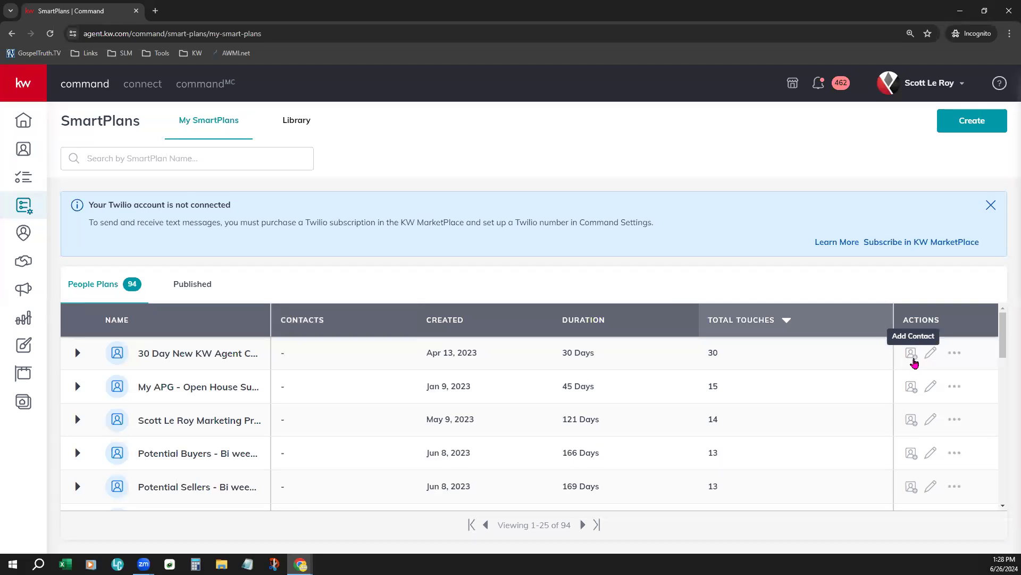
# Show the extra actions for the 30 Day New KW Agent plan, then highlight the Twilio account notice's heading
pyautogui.click(956, 356)
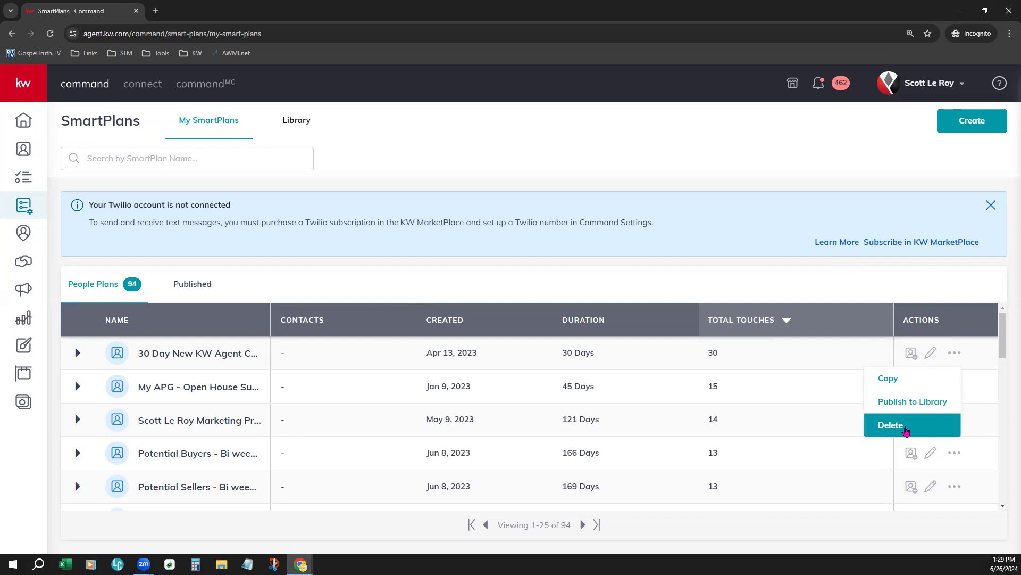
pyautogui.click(713, 281)
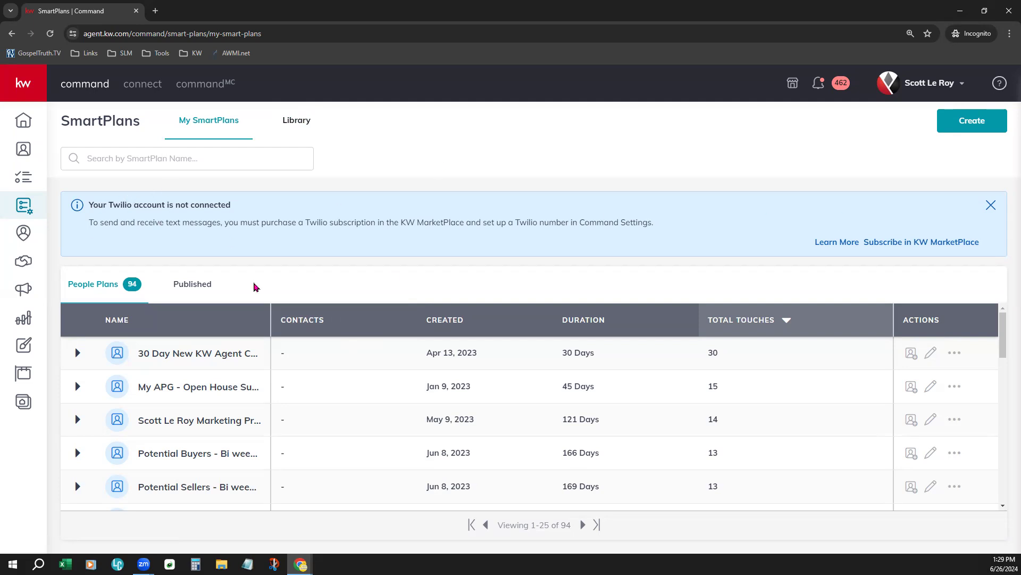
pyautogui.moveTo(90, 215); pyautogui.dragTo(264, 201)
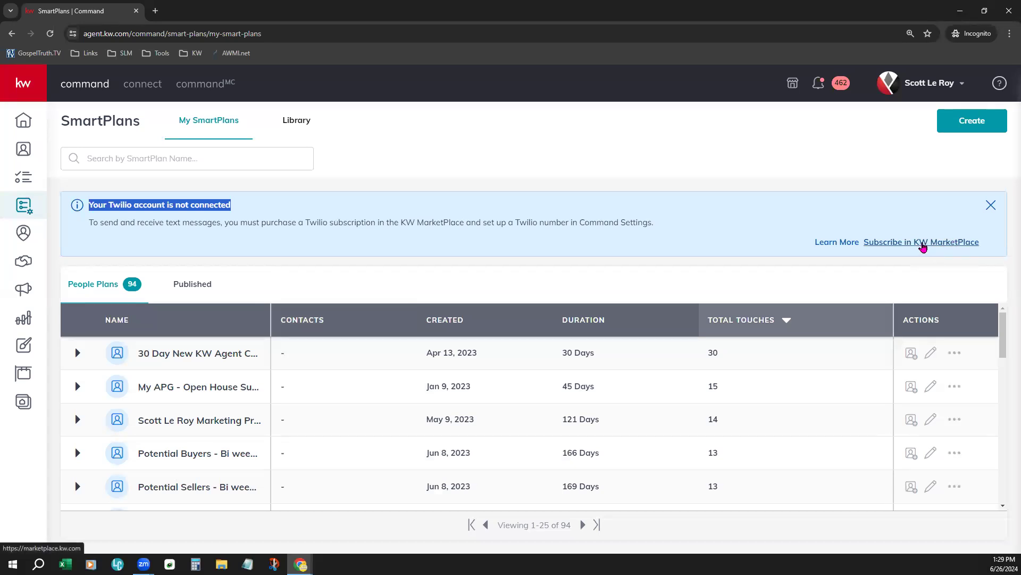
pyautogui.click(503, 155)
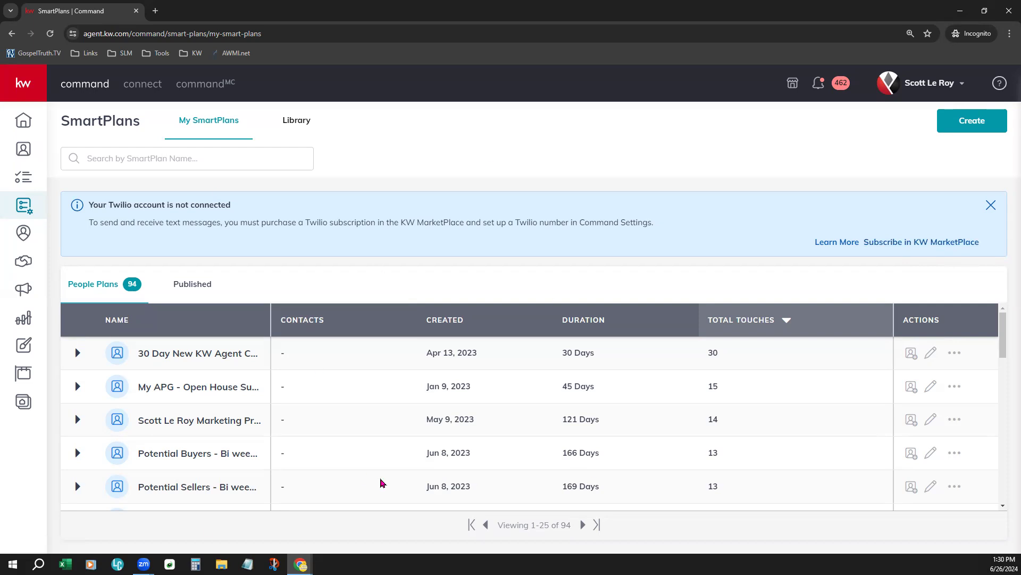
# View the published SmartPlans, sort them by downloads, and return to the People Plans list
pyautogui.click(189, 290)
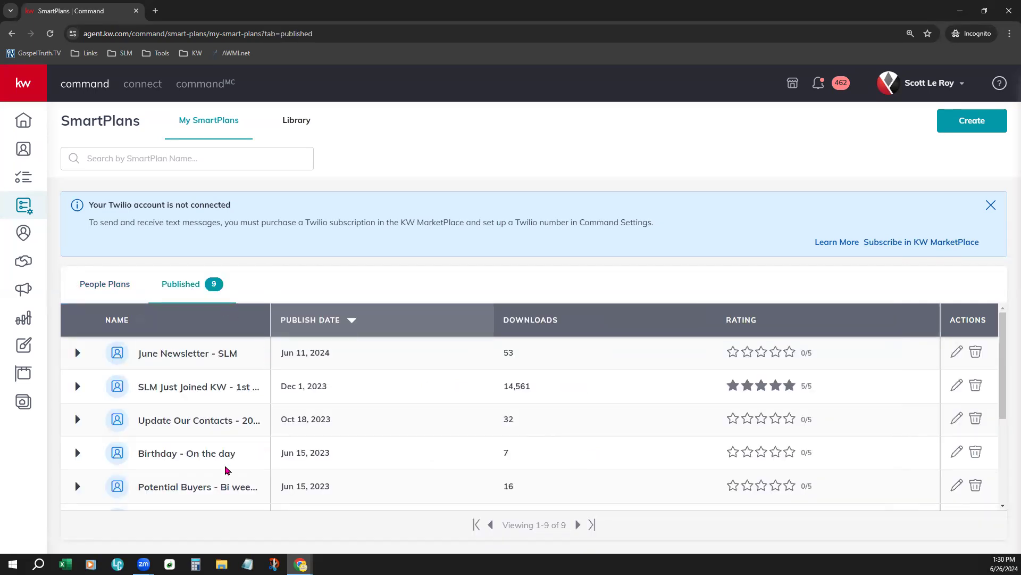
pyautogui.click(509, 321)
pyautogui.click(110, 288)
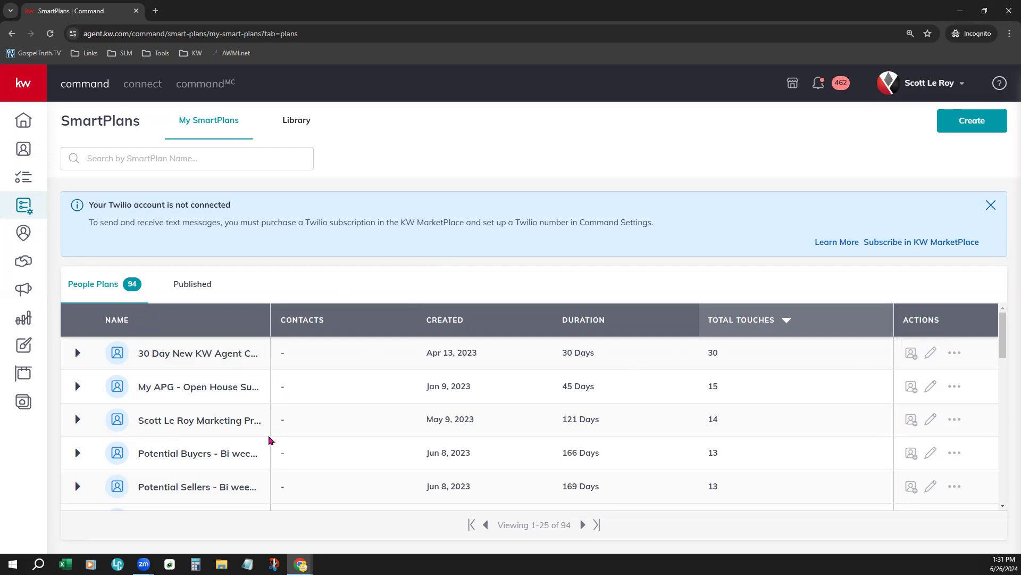
# Search the People Plans for "monthly" and open the MNN Monthly Neighborhood Nurture plan in the editor
pyautogui.click(210, 159)
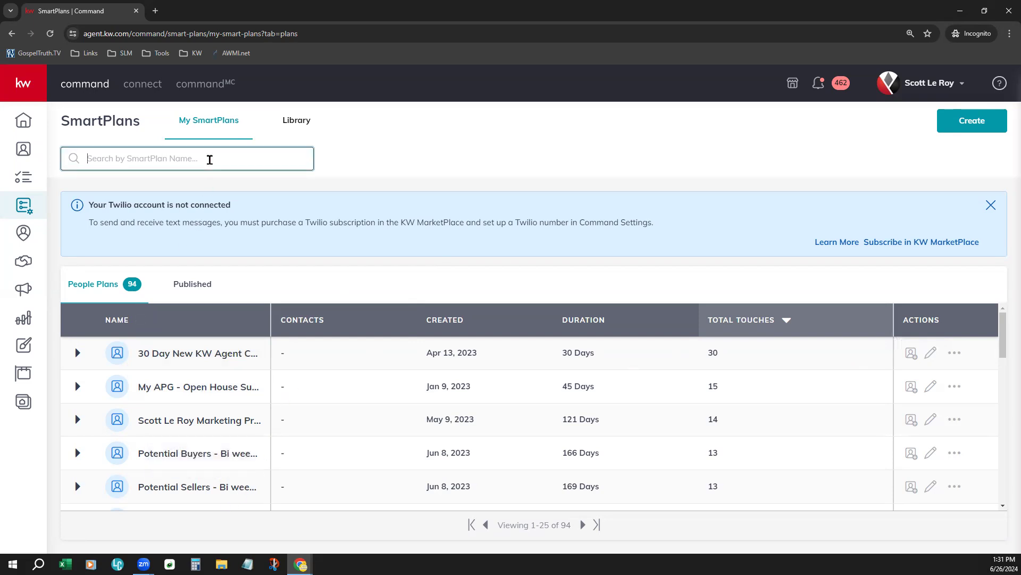
pyautogui.write('monthly')
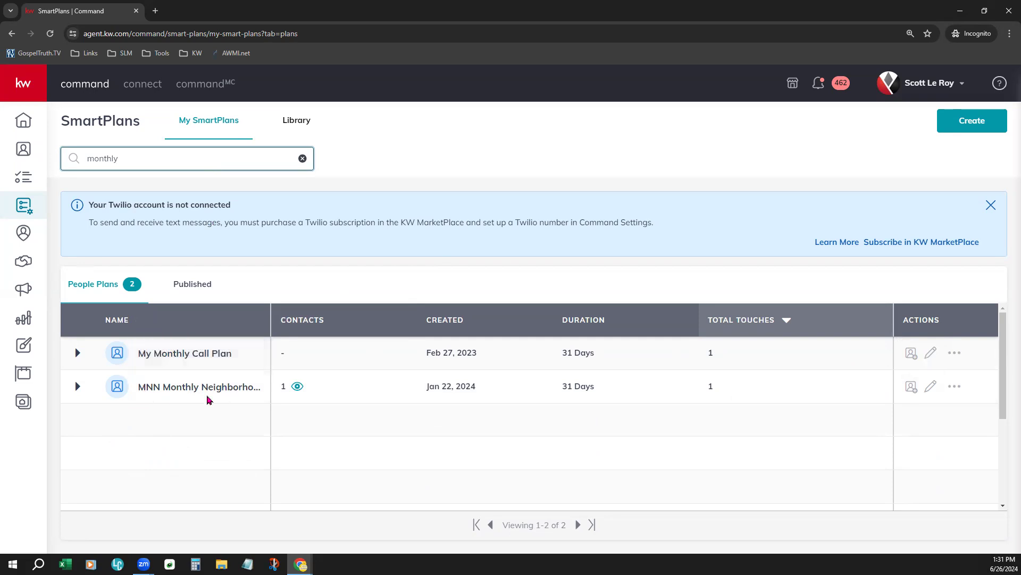
pyautogui.click(932, 387)
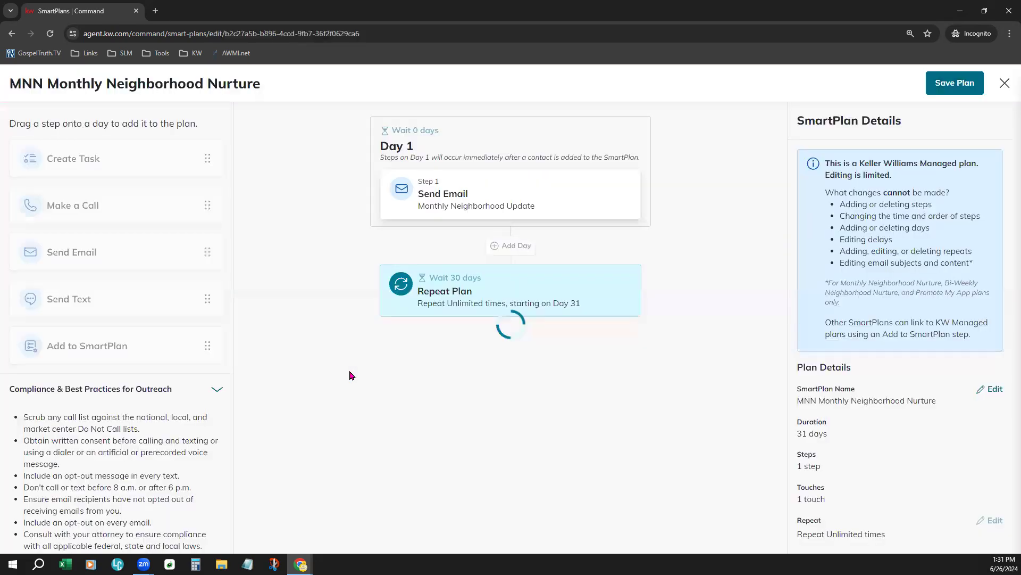
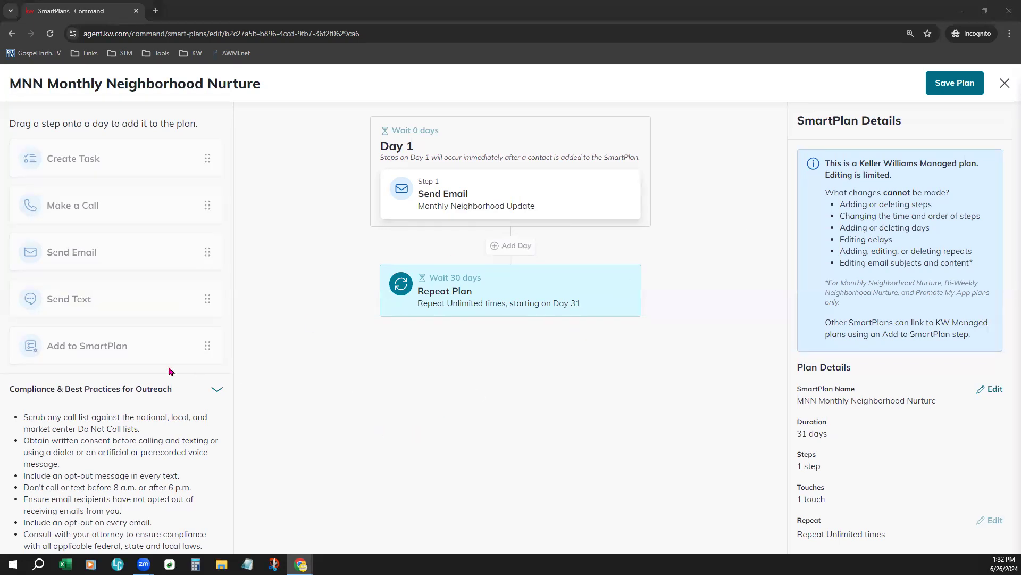
# Collapse the compliance guidance, view the Day 1 details, and go back to the SmartPlan details
pyautogui.moveTo(173, 341)
pyautogui.click(118, 390)
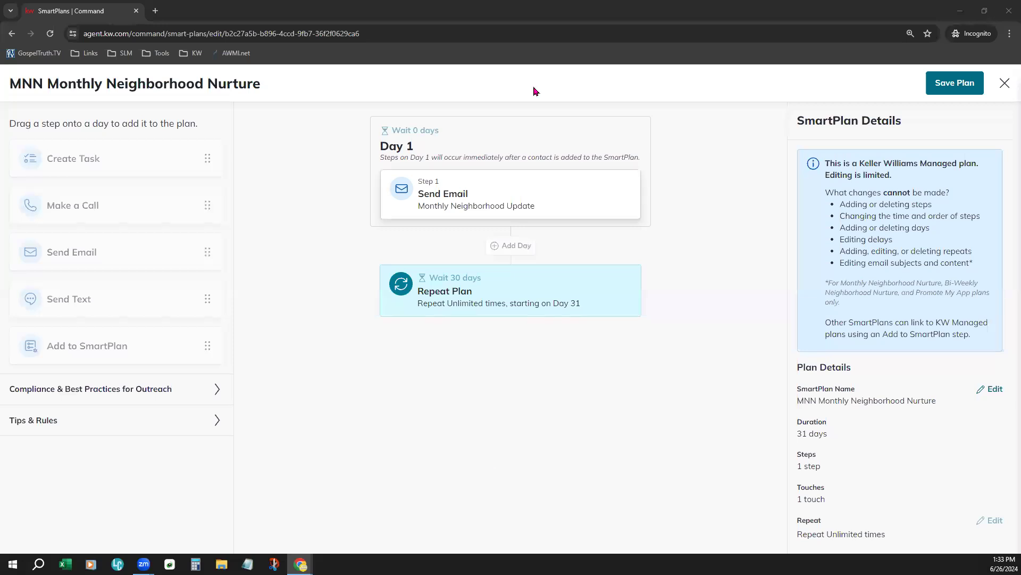
pyautogui.click(500, 140)
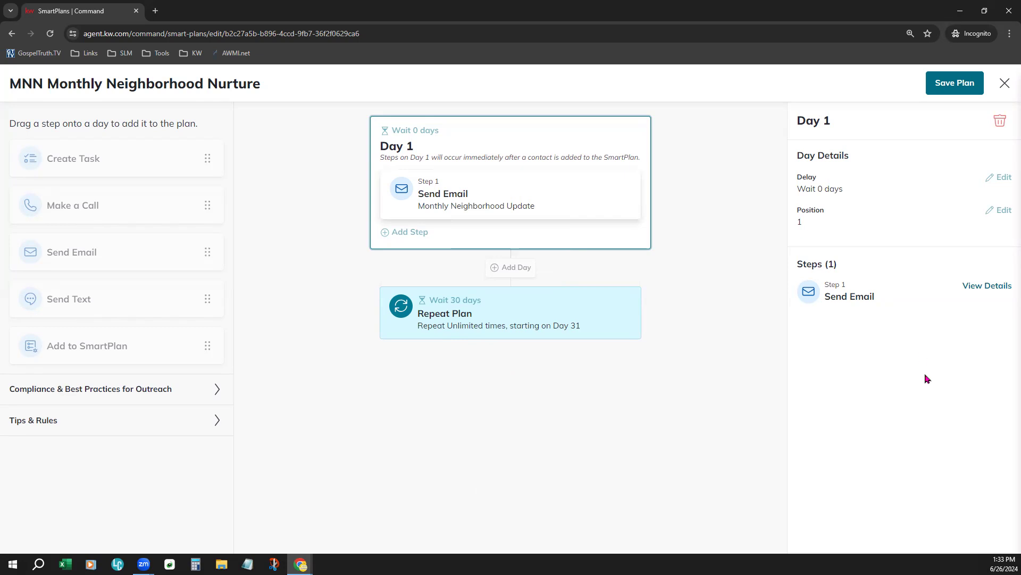
pyautogui.click(714, 227)
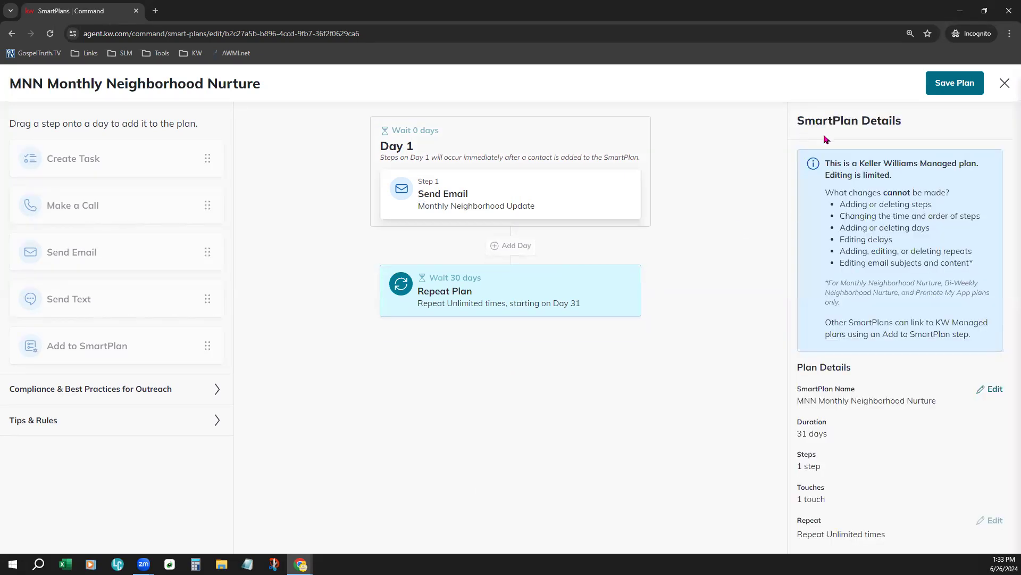
# Highlight the Keller Williams Managed plan notice, then inspect the Send Email step's edit form and cancel it
pyautogui.moveTo(857, 164); pyautogui.dragTo(932, 176)
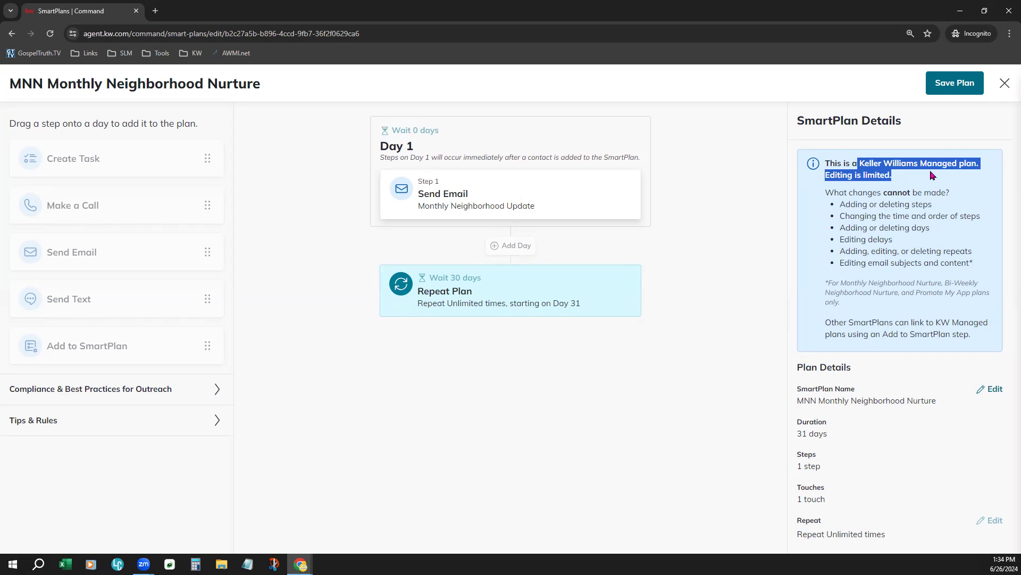
pyautogui.click(551, 195)
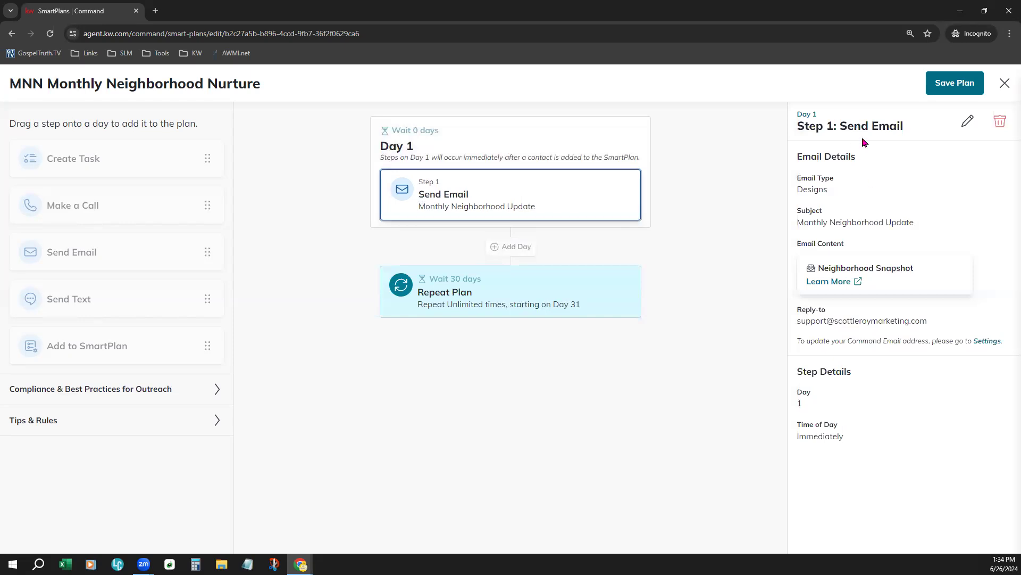
pyautogui.click(969, 121)
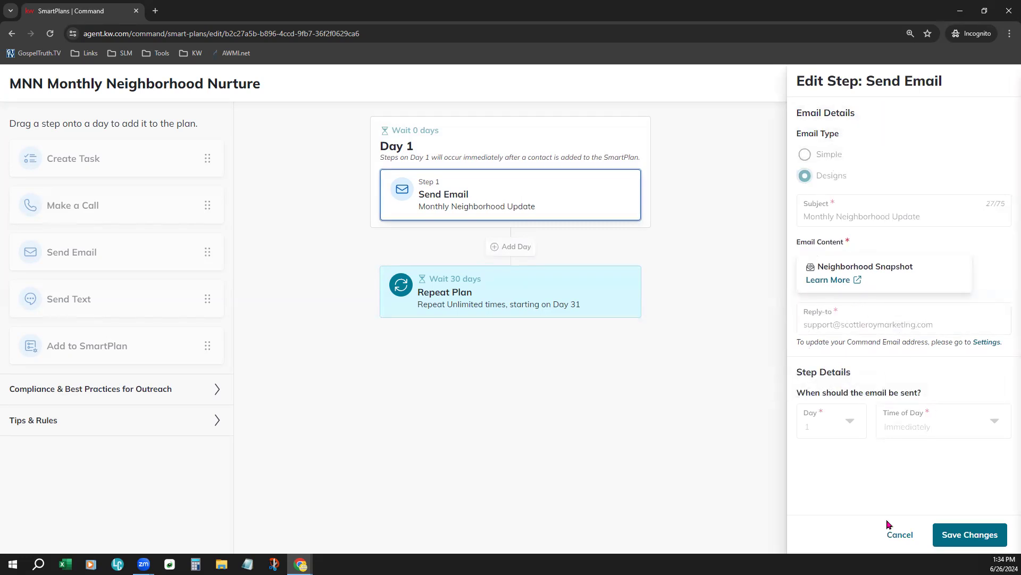
pyautogui.click(894, 538)
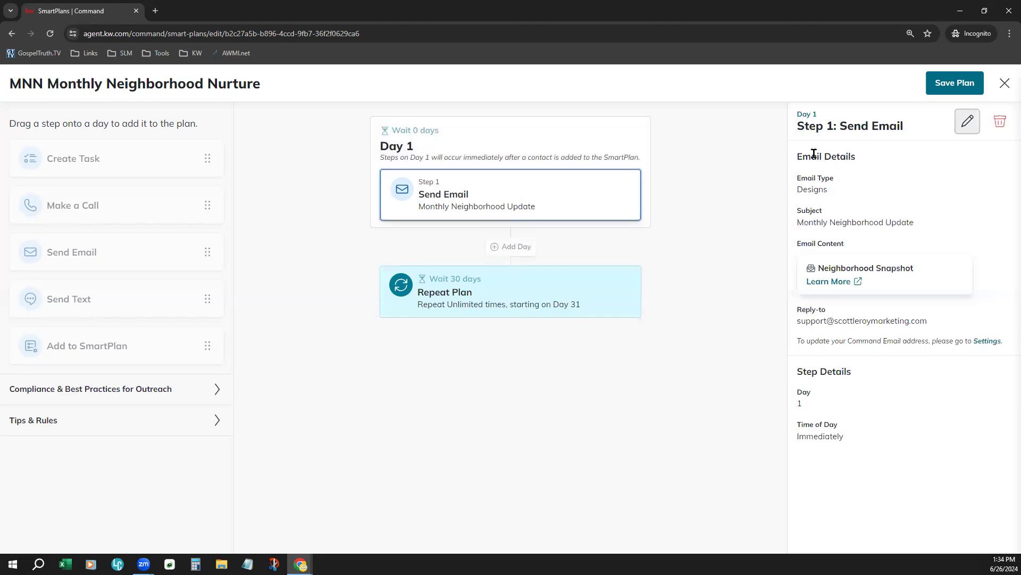
# Review the plan's managed notice and its auto add/remove rules, then close the plan without saving
pyautogui.click(715, 130)
pyautogui.moveTo(846, 162); pyautogui.dragTo(937, 163)
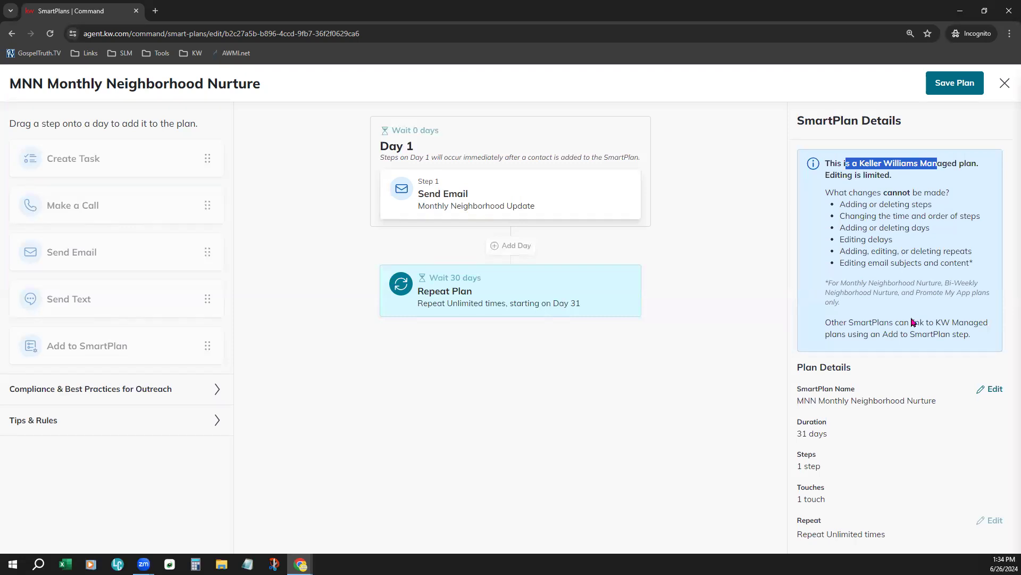
pyautogui.scroll(-3, 908, 365)
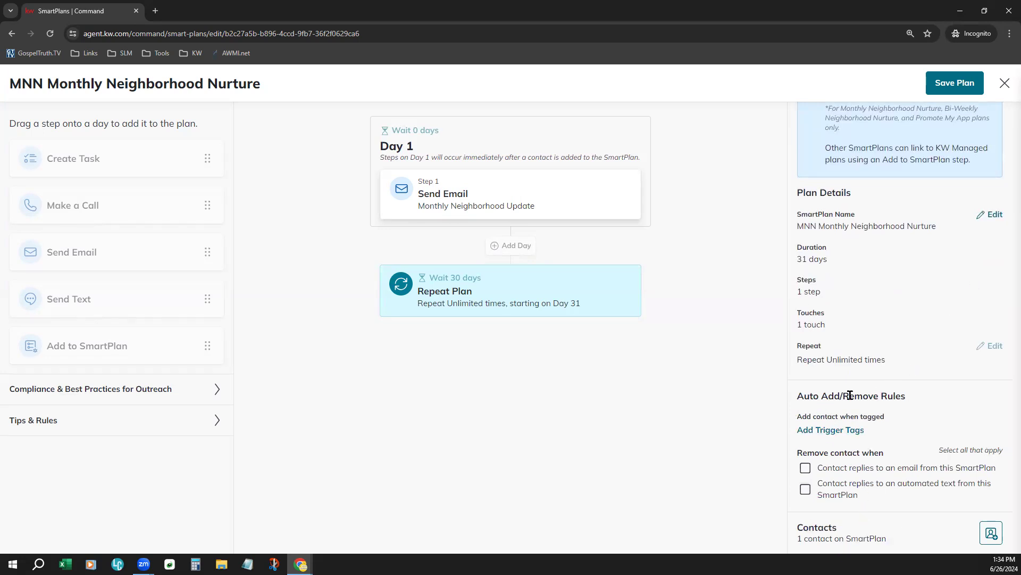
pyautogui.scroll(3, 843, 397)
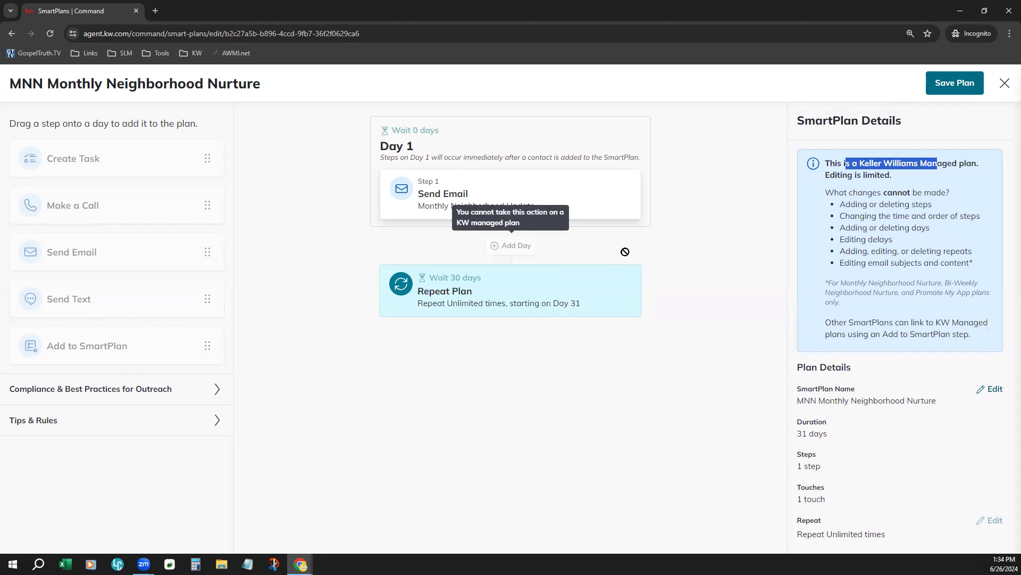
pyautogui.click(1004, 85)
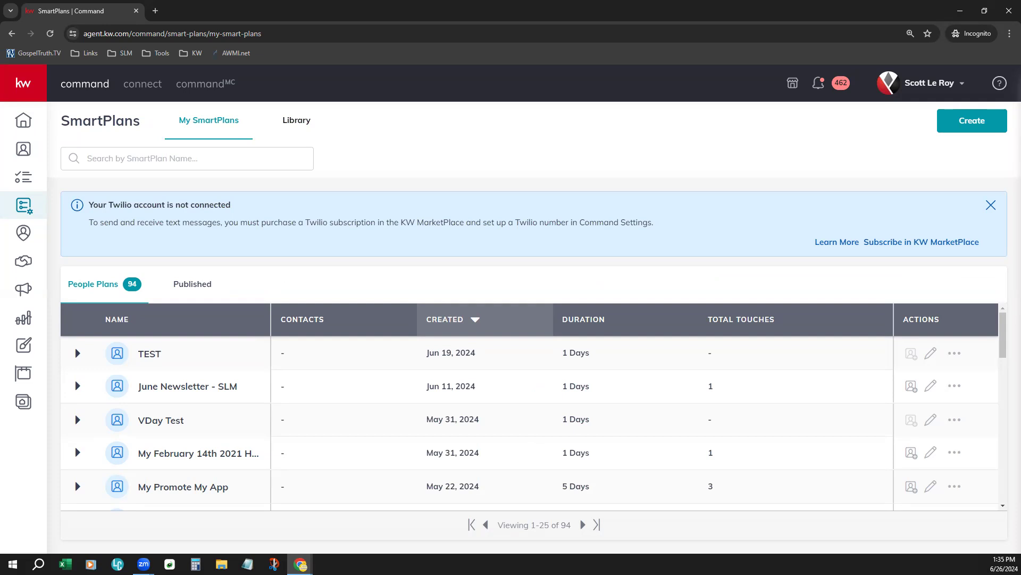
# Open the SmartPlans Library and review the search-by choices: SmartPlan Name, Author Name and Description
pyautogui.click(295, 119)
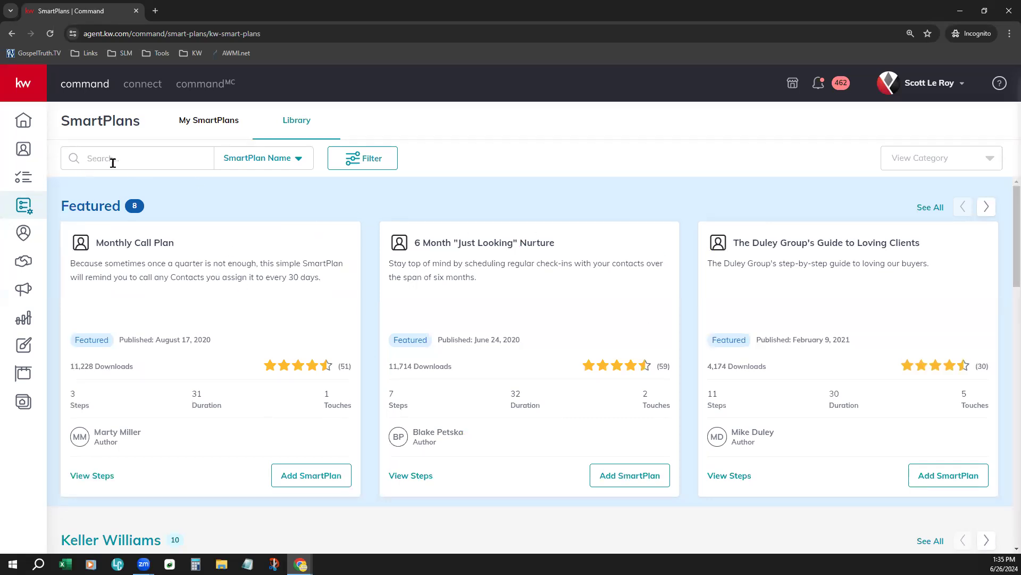
pyautogui.click(285, 159)
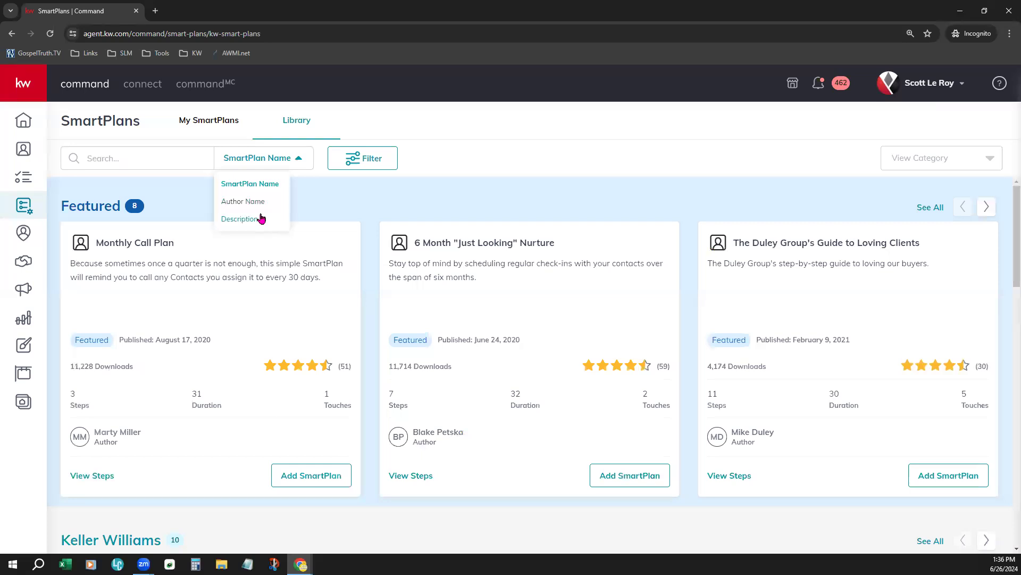
pyautogui.click(380, 188)
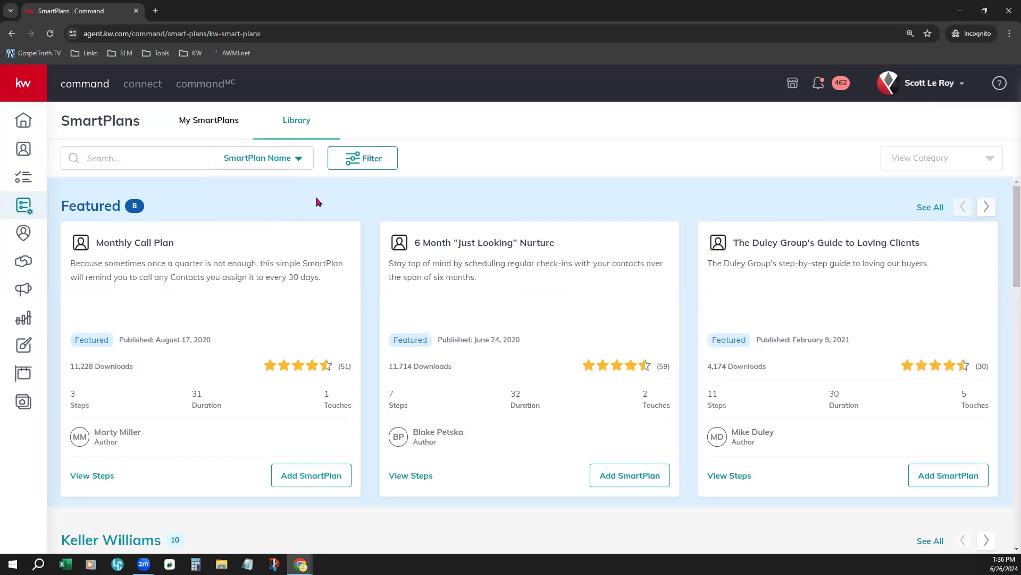
# Open the Library filters, try the Recurring and 9-12 months duration options, and clear both
pyautogui.click(346, 156)
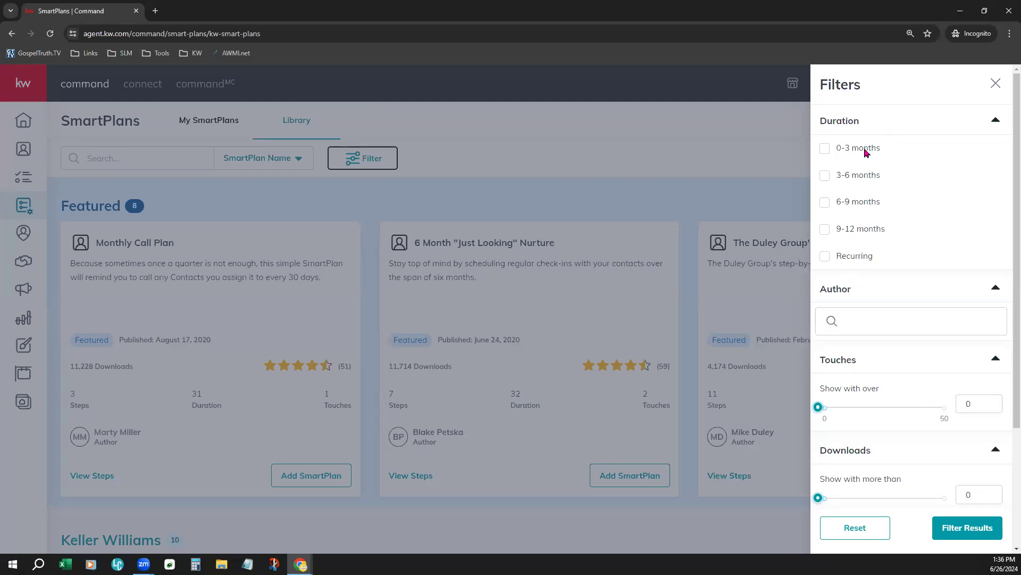
pyautogui.click(825, 258)
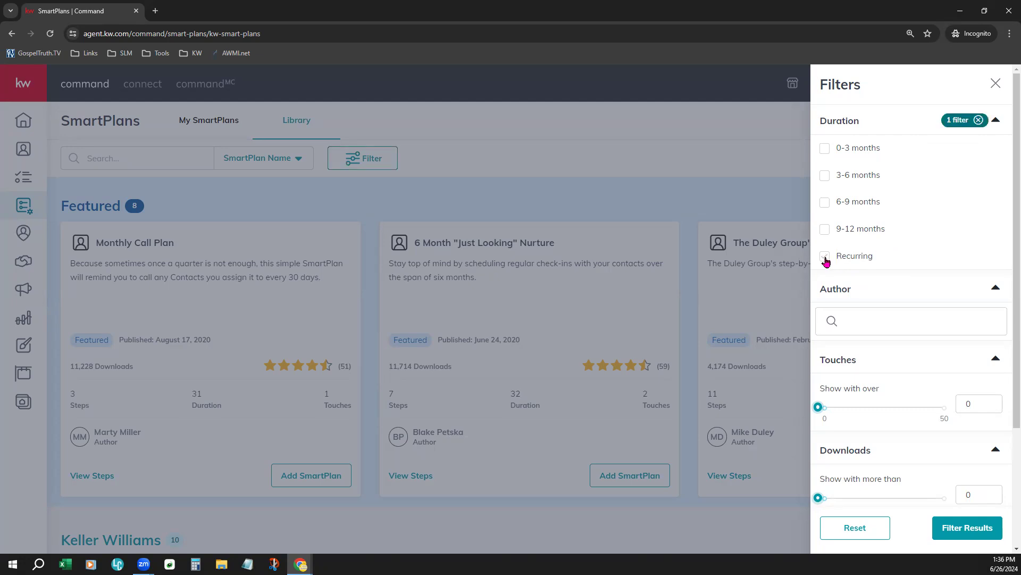
pyautogui.click(826, 260)
pyautogui.click(827, 234)
pyautogui.click(826, 233)
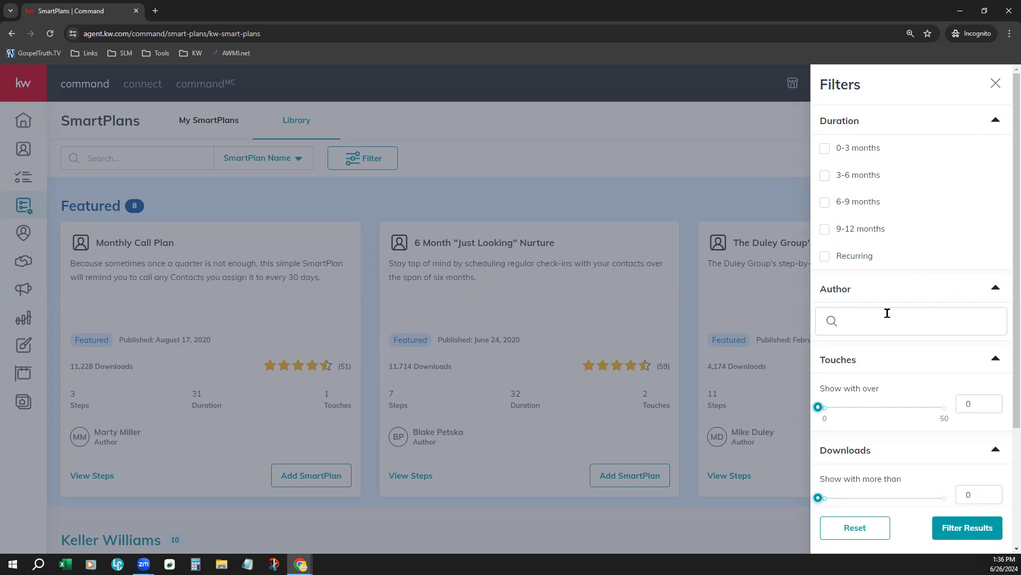
# Try a minimum of 2,000 downloads in the Library filters, then return the threshold to 0
pyautogui.scroll(-3, 926, 359)
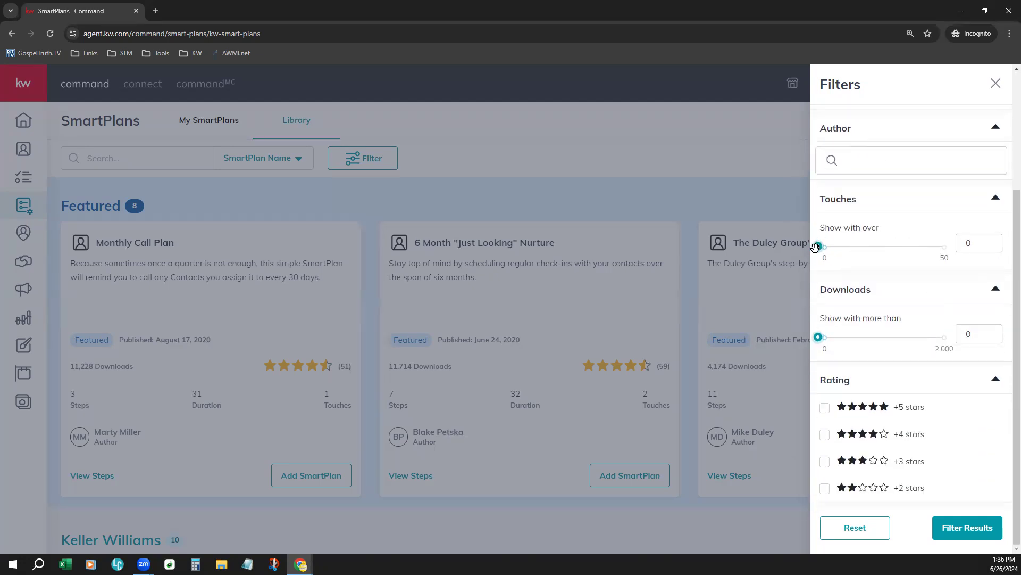
pyautogui.moveTo(823, 247)
pyautogui.mouseDown()
pyautogui.moveTo(928, 247)
pyautogui.moveTo(821, 258)
pyautogui.mouseUp()
pyautogui.moveTo(818, 338); pyautogui.dragTo(946, 354)
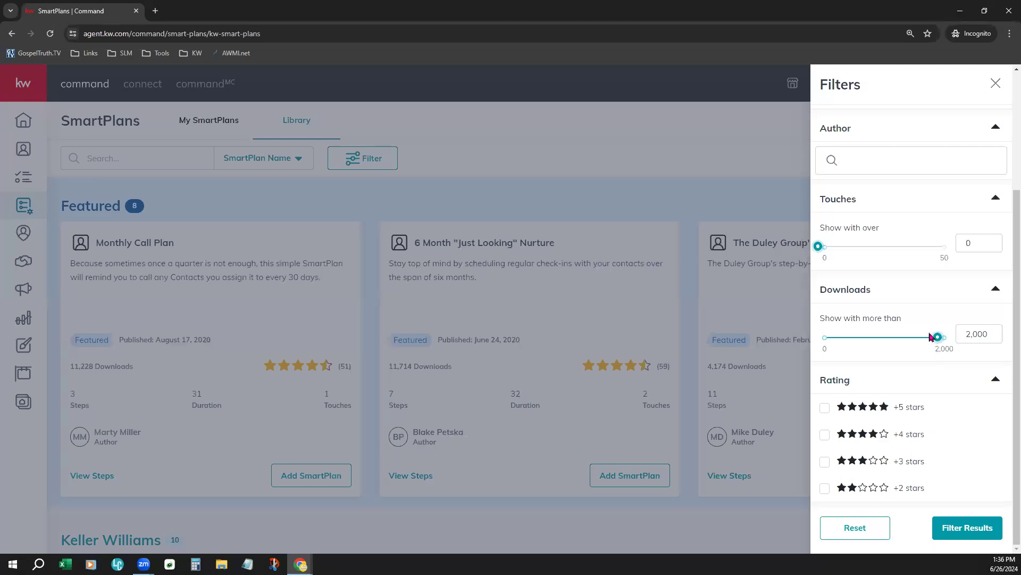
pyautogui.moveTo(938, 337); pyautogui.dragTo(820, 349)
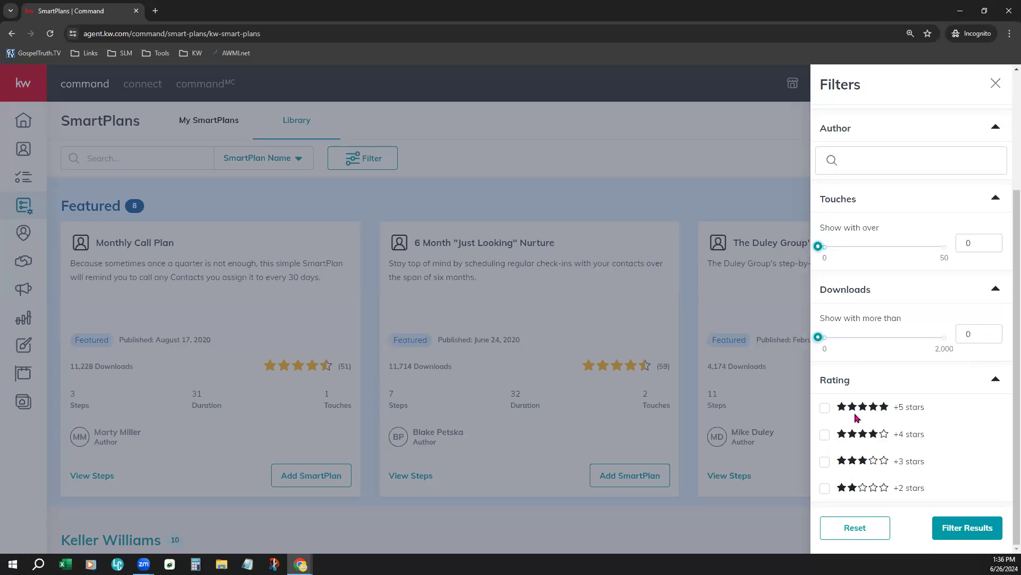
# Try the +5 stars and +4 stars rating filters, clear them, and reset the Library filters
pyautogui.click(824, 408)
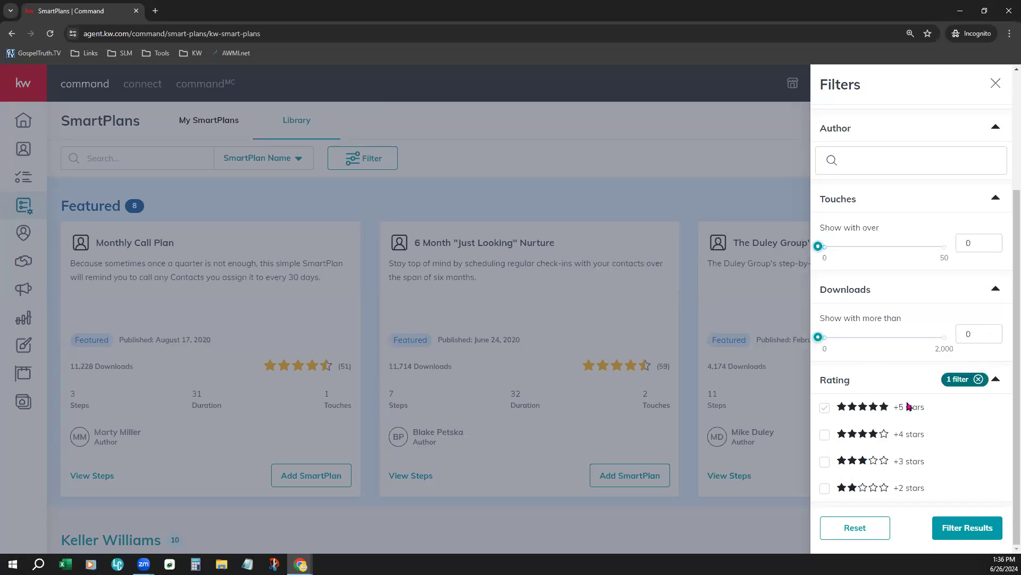
pyautogui.click(825, 435)
pyautogui.click(825, 409)
pyautogui.click(824, 435)
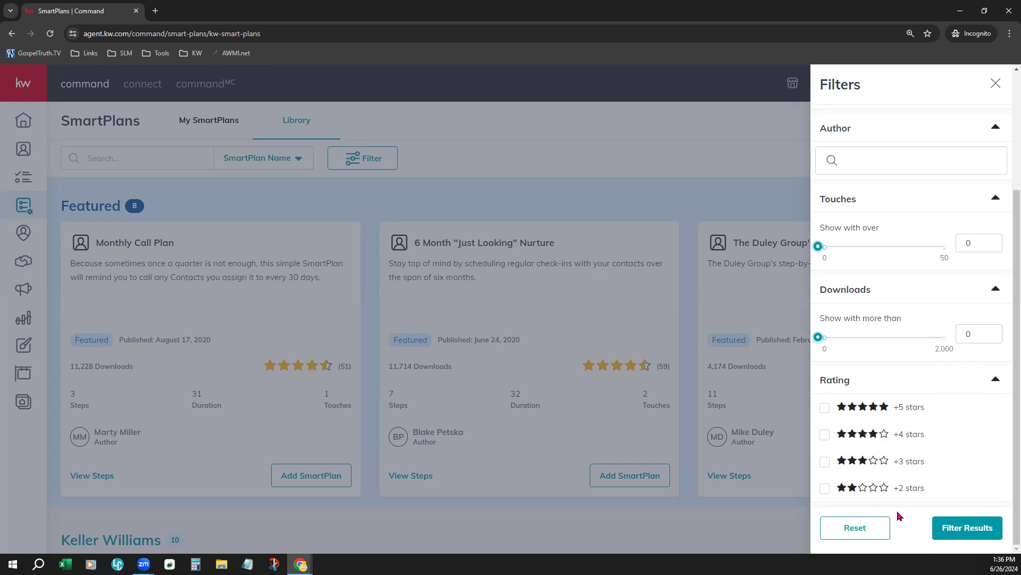
pyautogui.click(874, 529)
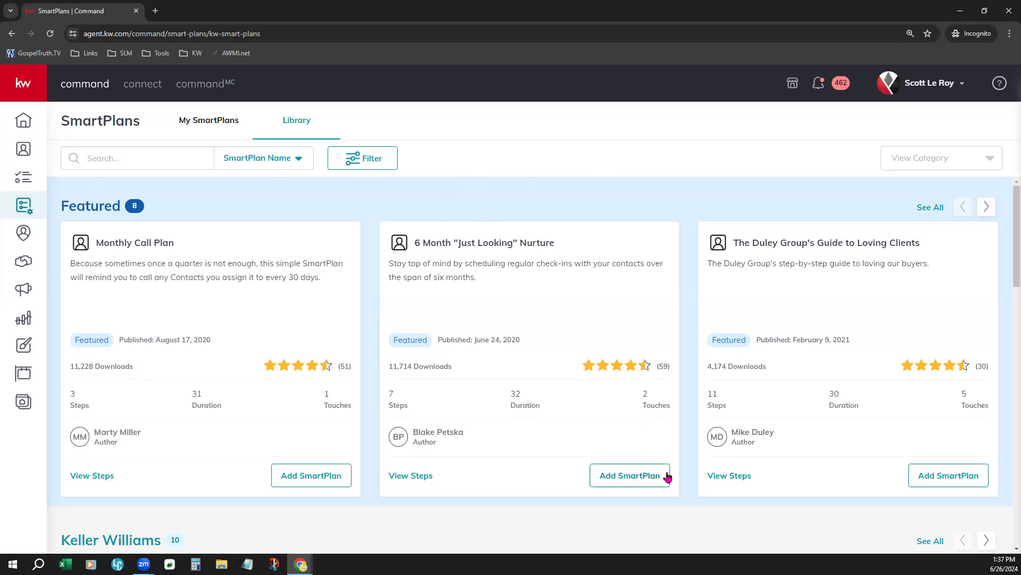
# Review the Library's category choices, then preview the steps of the featured Monthly Call Plan and close the preview
pyautogui.click(908, 163)
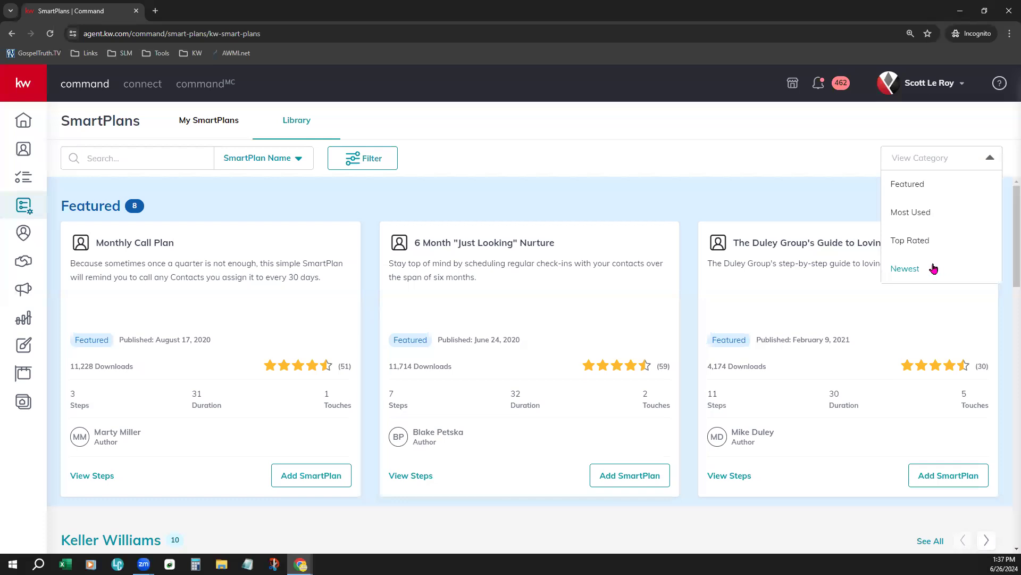
pyautogui.click(763, 176)
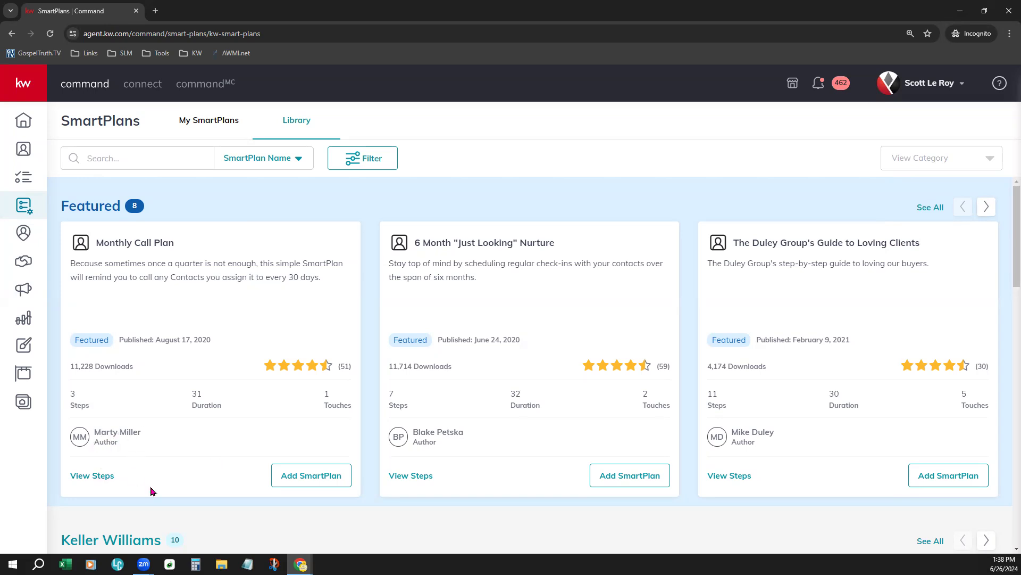
pyautogui.click(100, 482)
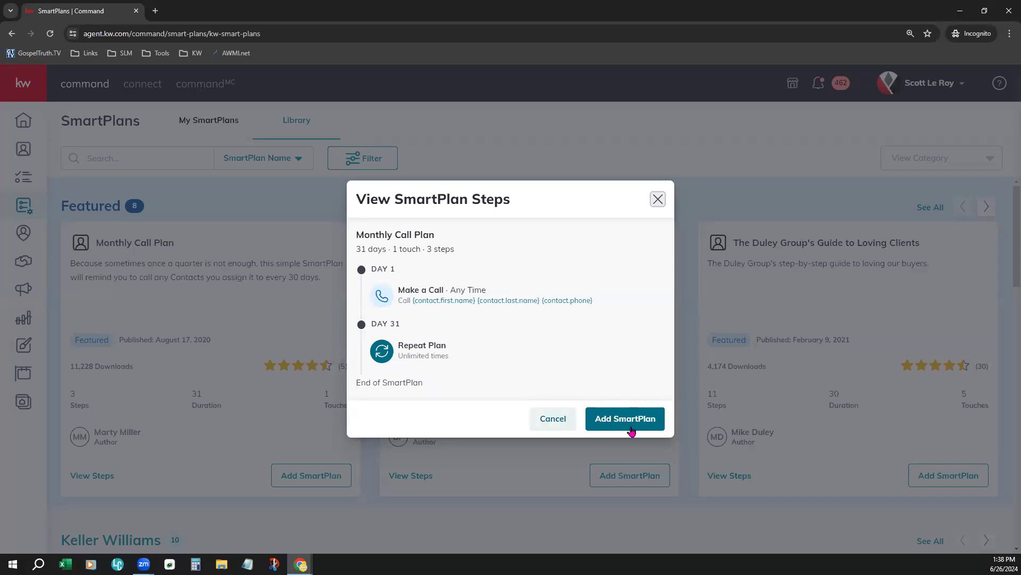
pyautogui.click(553, 420)
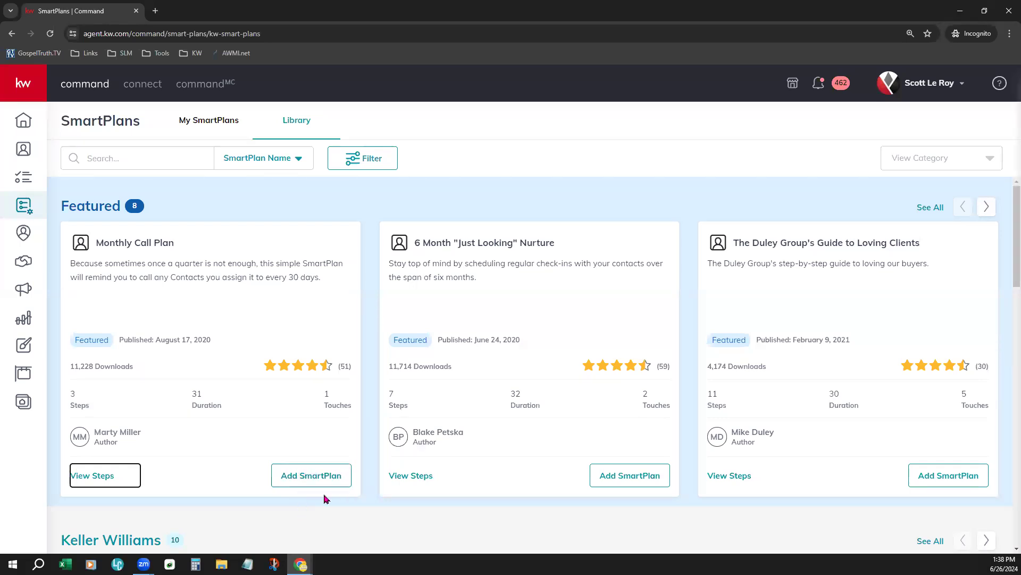
# Start adding the featured Monthly Call Plan to My SmartPlans, check its editable plan name, and cancel without downloading
pyautogui.click(329, 478)
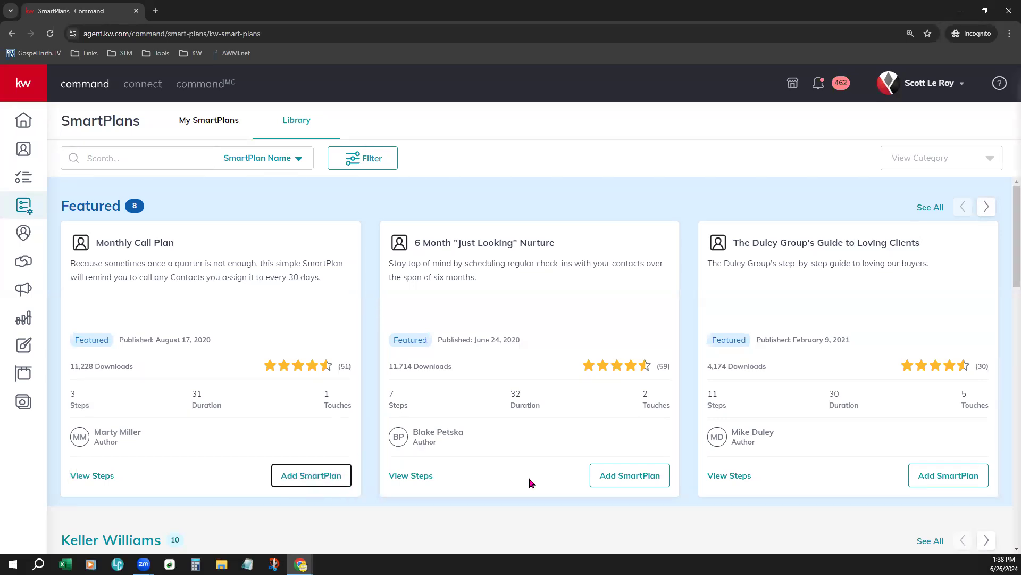
pyautogui.click(488, 305)
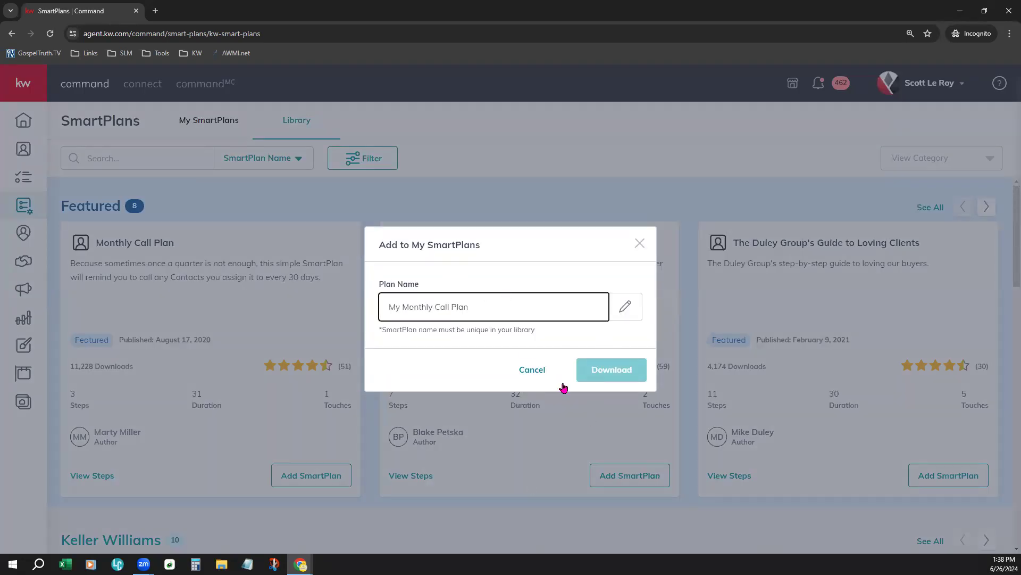
pyautogui.click(642, 242)
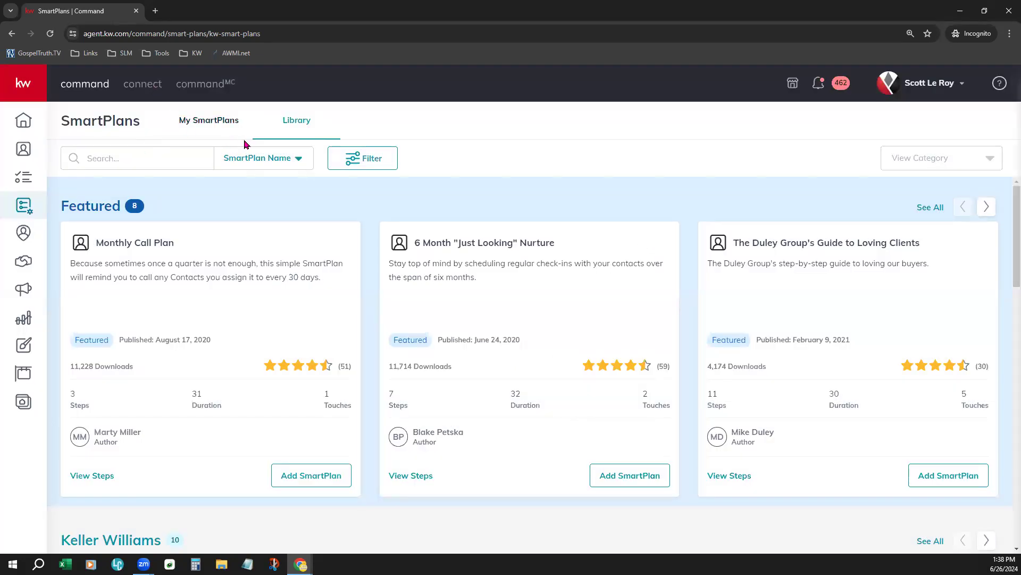
# Browse all the plans in the Library's Featured and Keller Williams sections
pyautogui.click(992, 211)
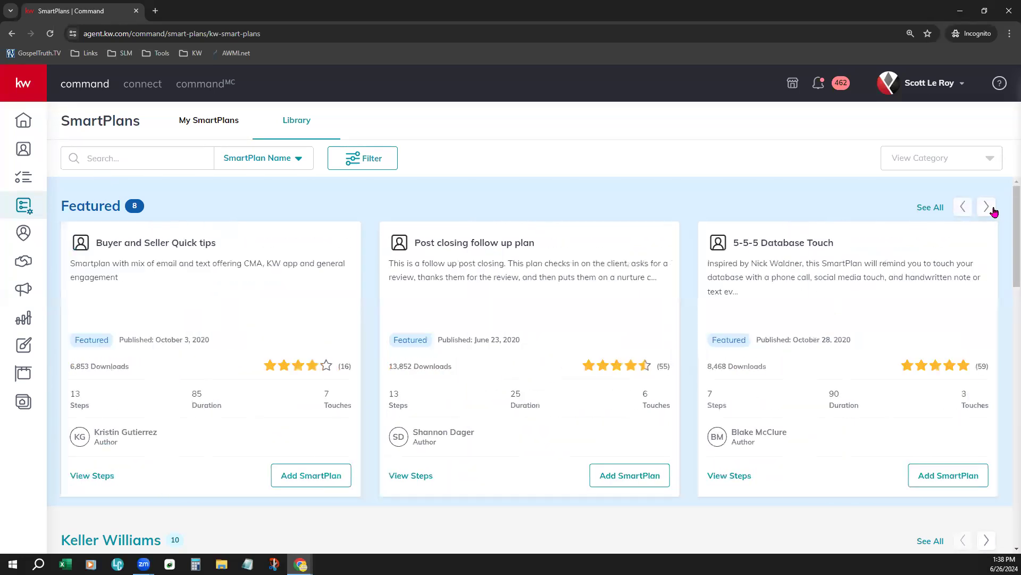
pyautogui.click(993, 211)
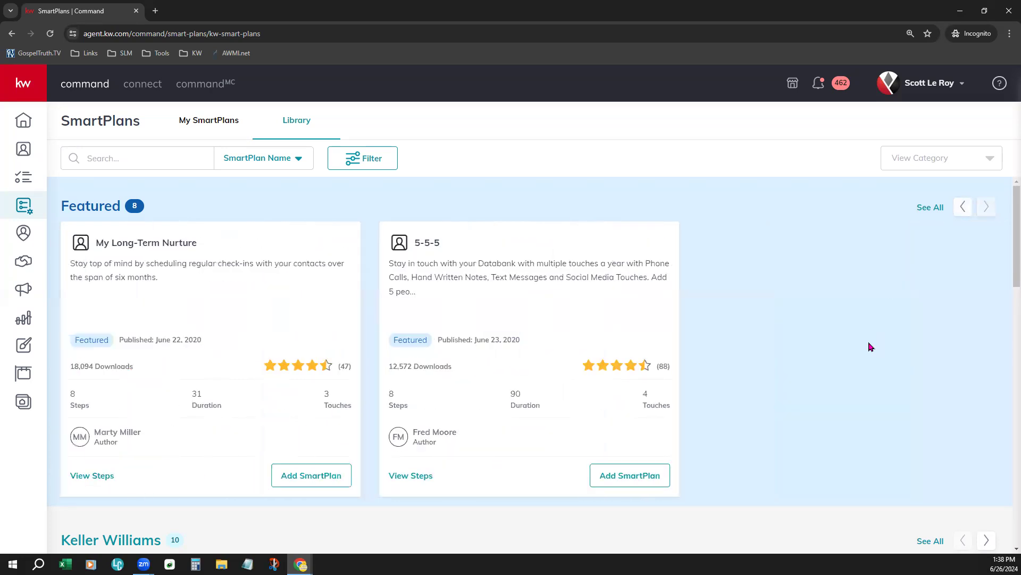
pyautogui.scroll(-4, 871, 347)
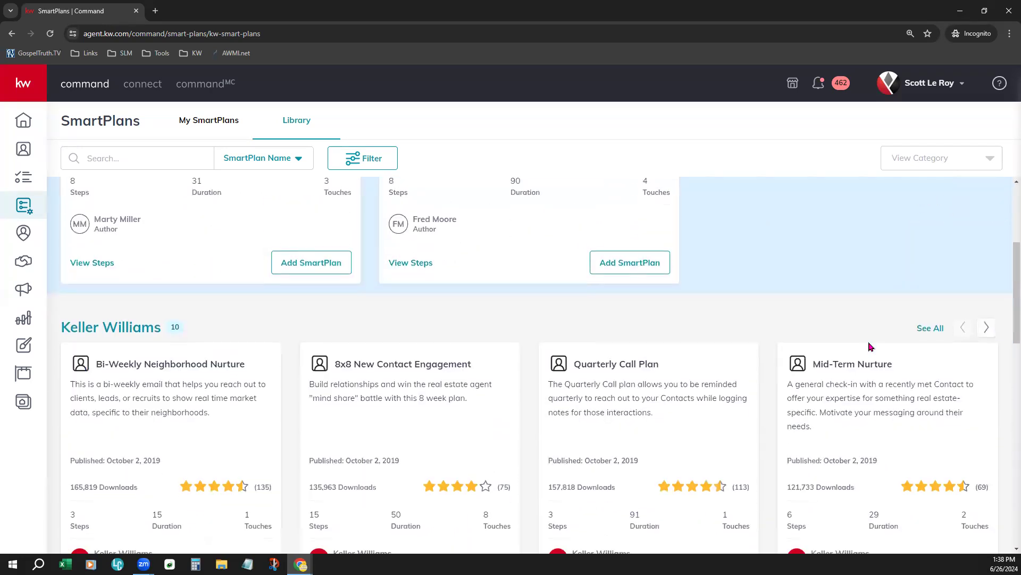
pyautogui.scroll(-2, 870, 347)
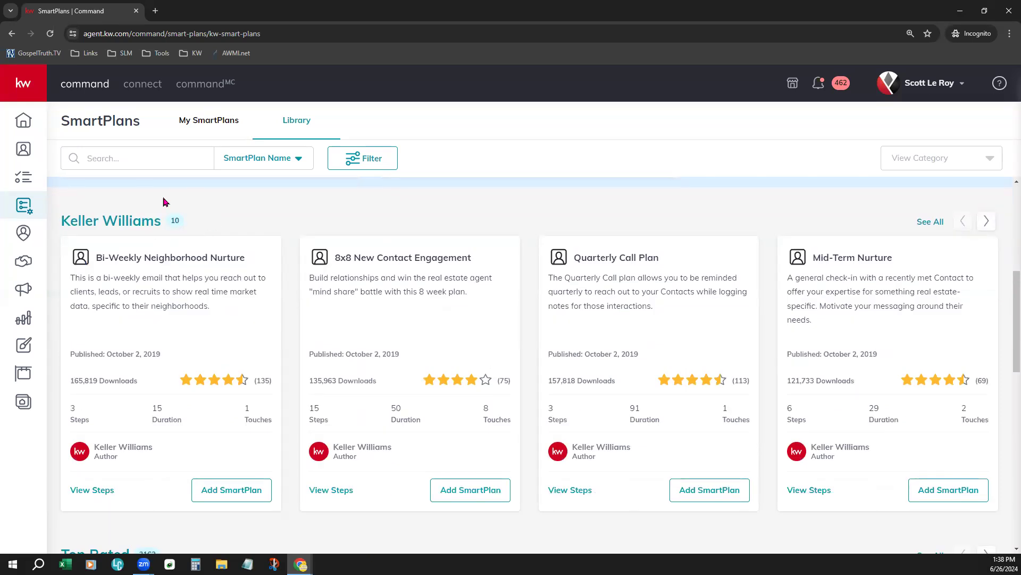
pyautogui.moveTo(143, 269); pyautogui.dragTo(306, 271)
pyautogui.click(987, 228)
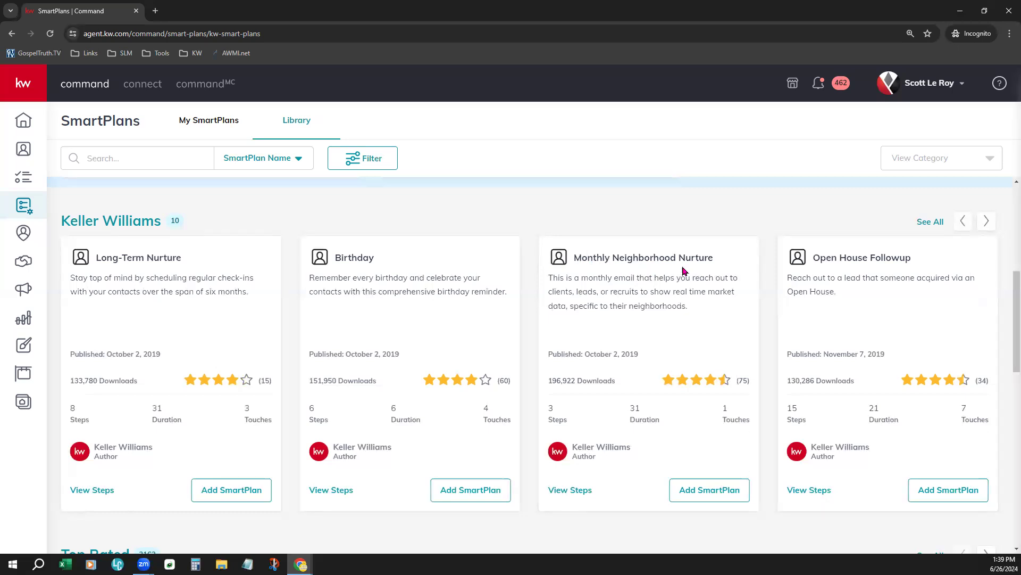
pyautogui.click(986, 223)
# Look through the Top Rated and What's New sections of the Library
pyautogui.scroll(-6, 654, 408)
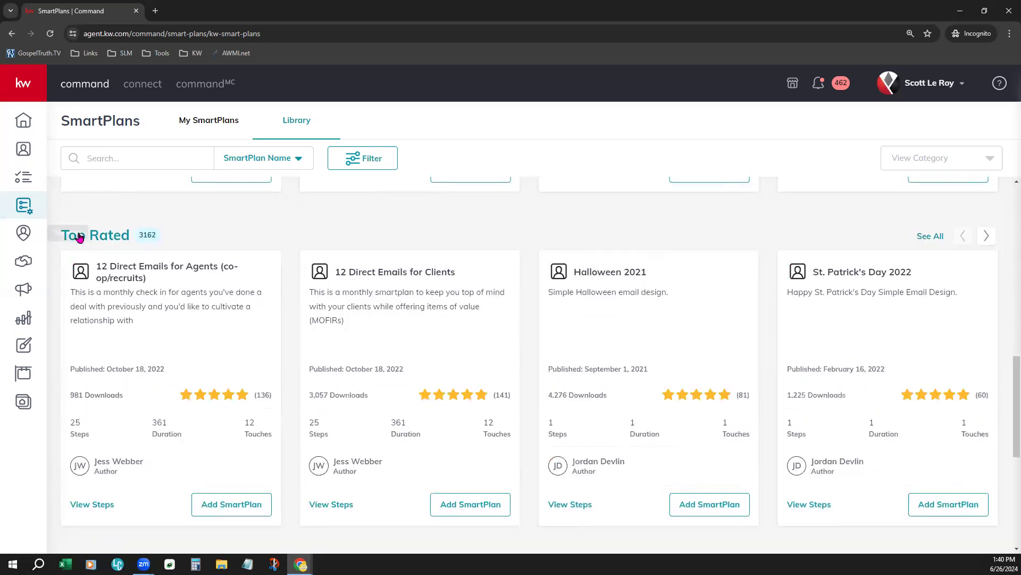
pyautogui.scroll(-5, 462, 308)
pyautogui.scroll(-1, 461, 309)
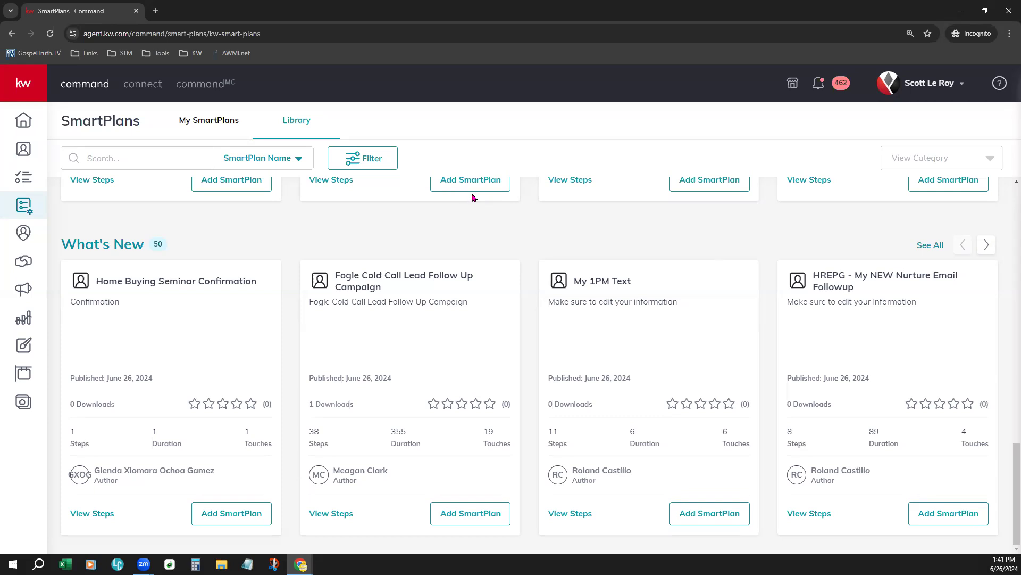
# Return to My SmartPlans and sort the People Plans by name, then by contacts
pyautogui.click(209, 130)
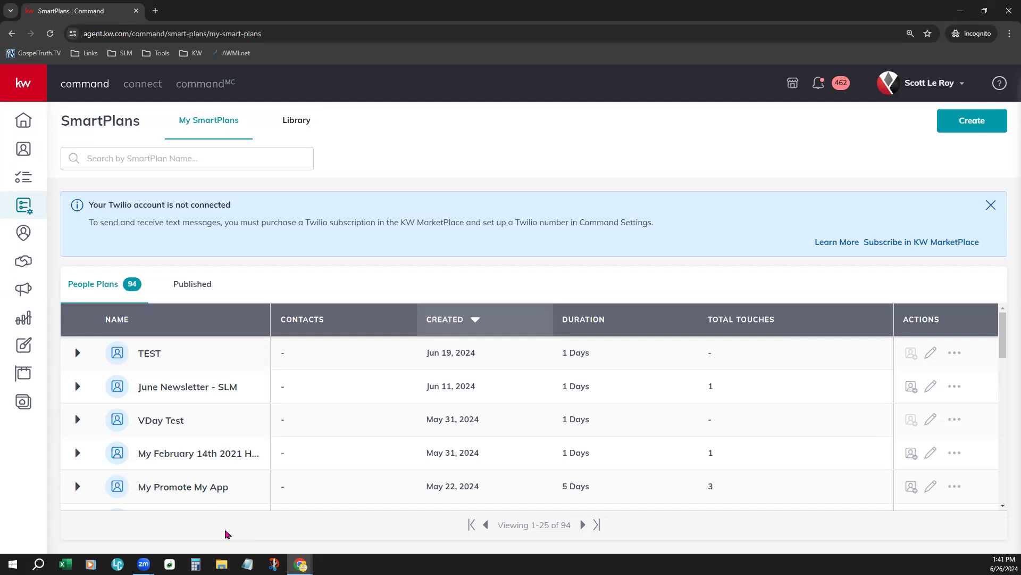
pyautogui.click(133, 325)
pyautogui.click(314, 321)
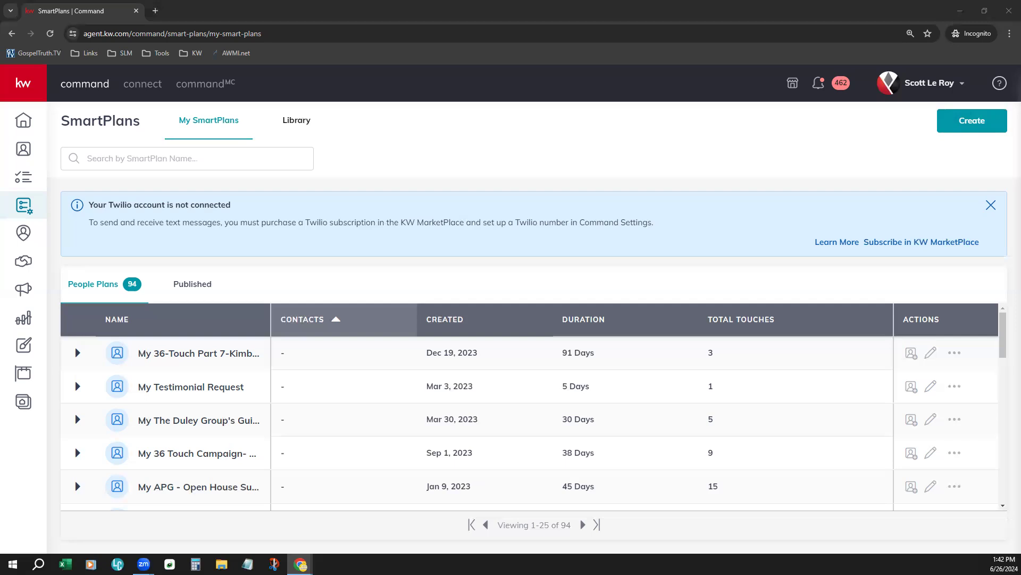
# Search My SmartPlans for "long" and open the My Long-Term Nurture plan in the editor
pyautogui.click(194, 161)
pyautogui.write('long')
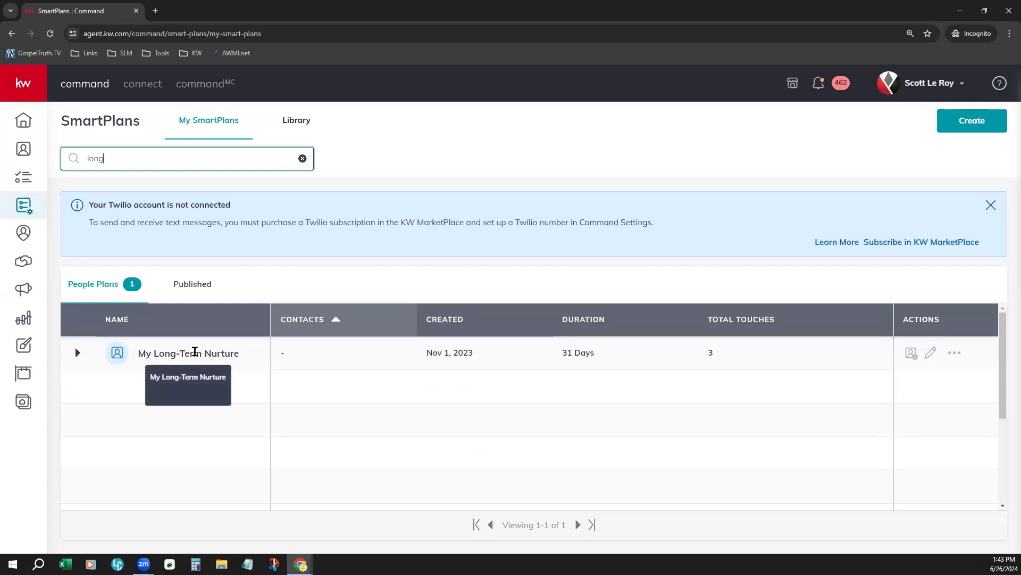
pyautogui.click(933, 354)
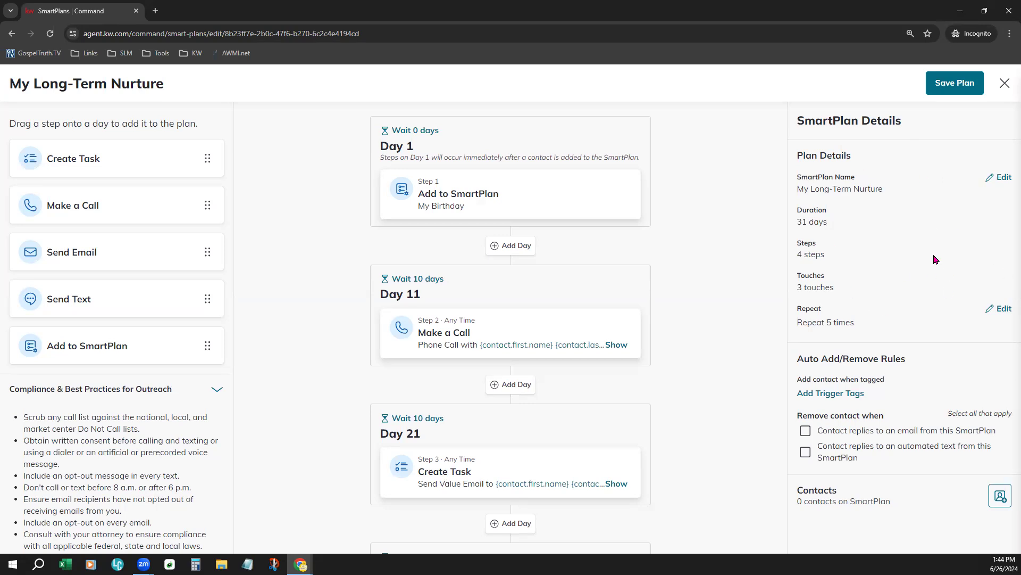
# Review the plan's Add to SmartPlan and Make a Call steps, check the call's due-date options, and leave its editor without changes
pyautogui.click(465, 192)
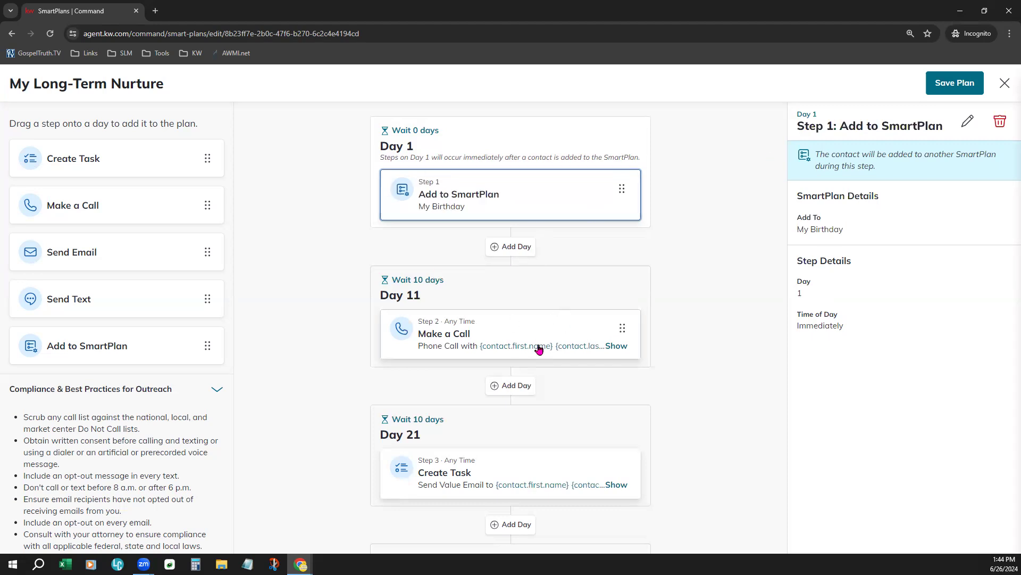
pyautogui.click(464, 351)
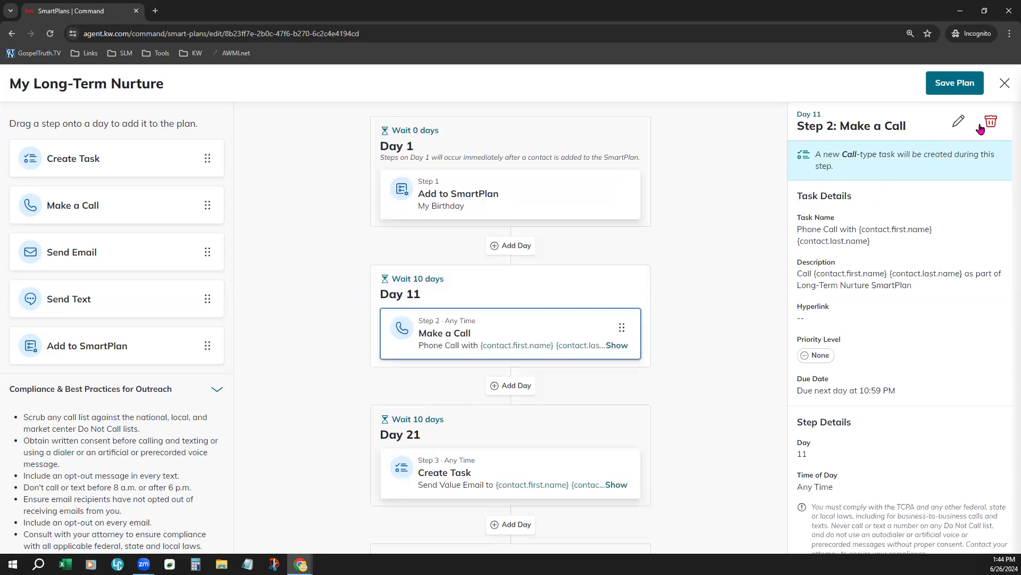
pyautogui.click(958, 124)
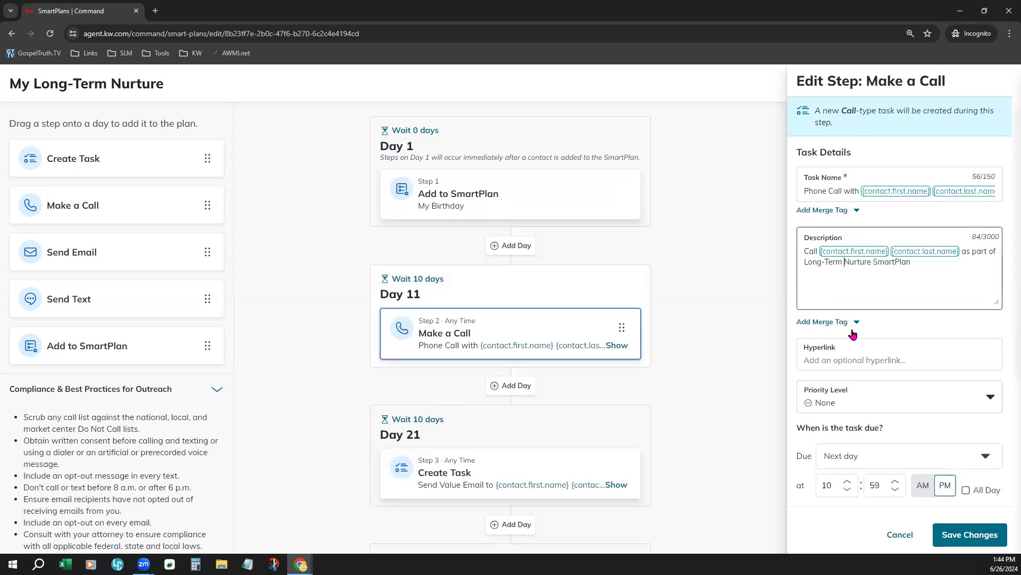
pyautogui.click(828, 460)
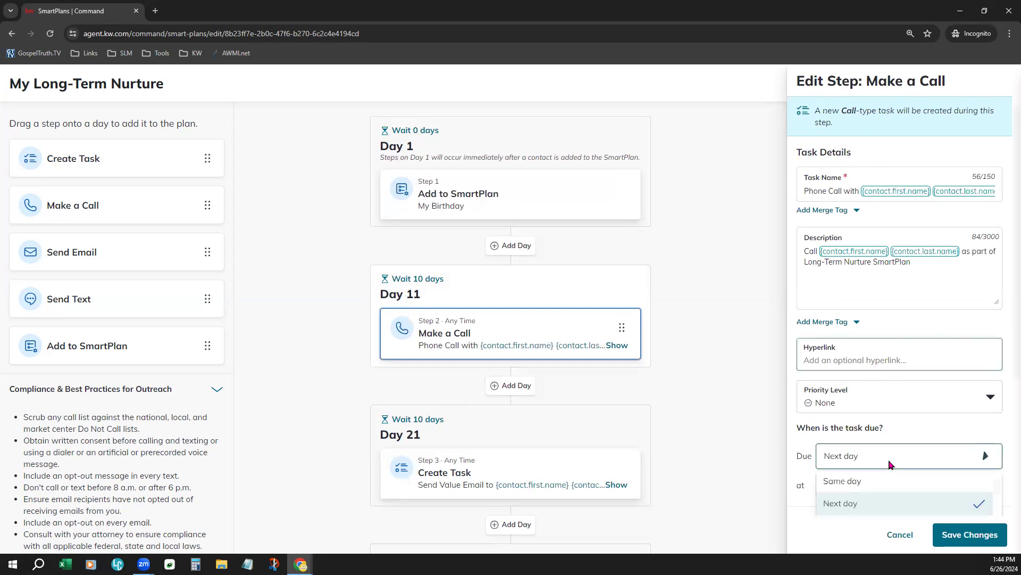
pyautogui.click(903, 406)
pyautogui.click(789, 467)
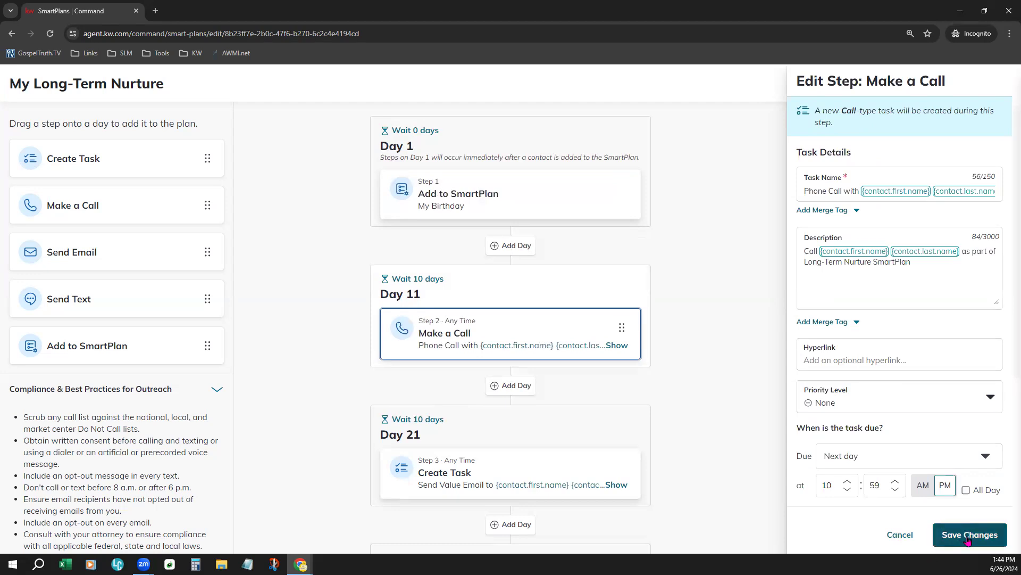
pyautogui.click(905, 539)
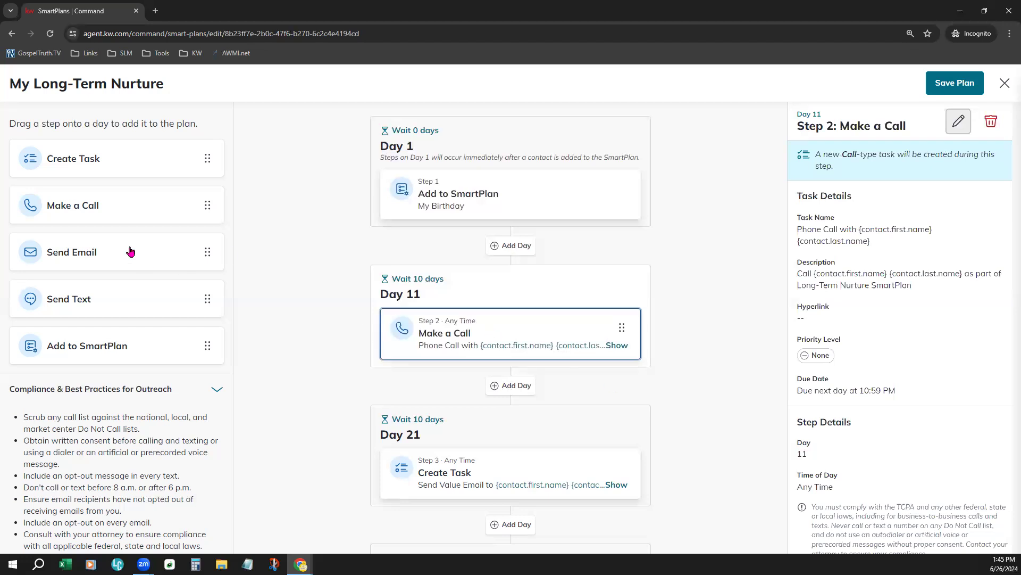
# Try adding a new day after Day 1 with a Make a Call step, and leave the plan without saving
pyautogui.click(521, 248)
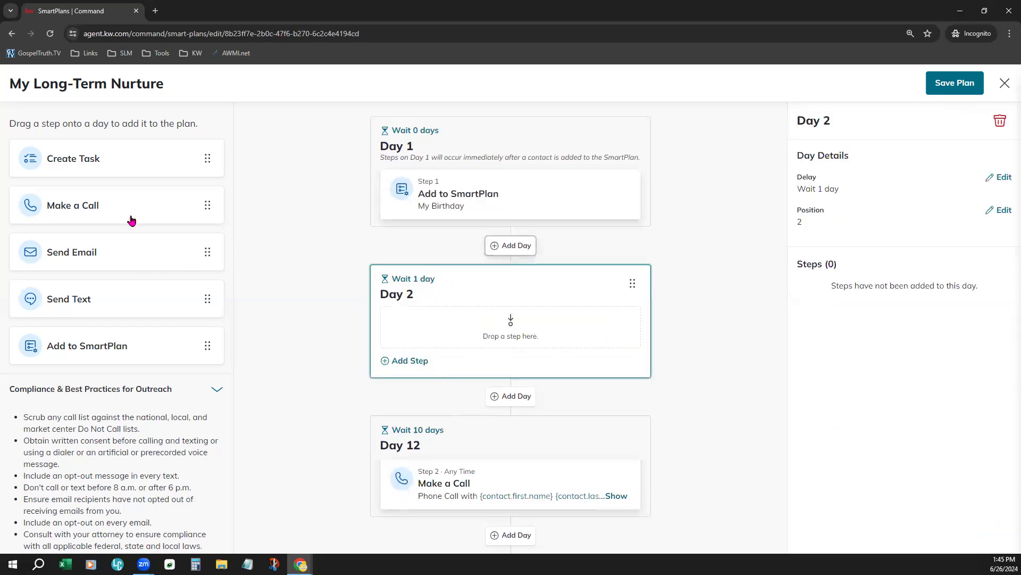
pyautogui.moveTo(220, 206); pyautogui.dragTo(530, 318)
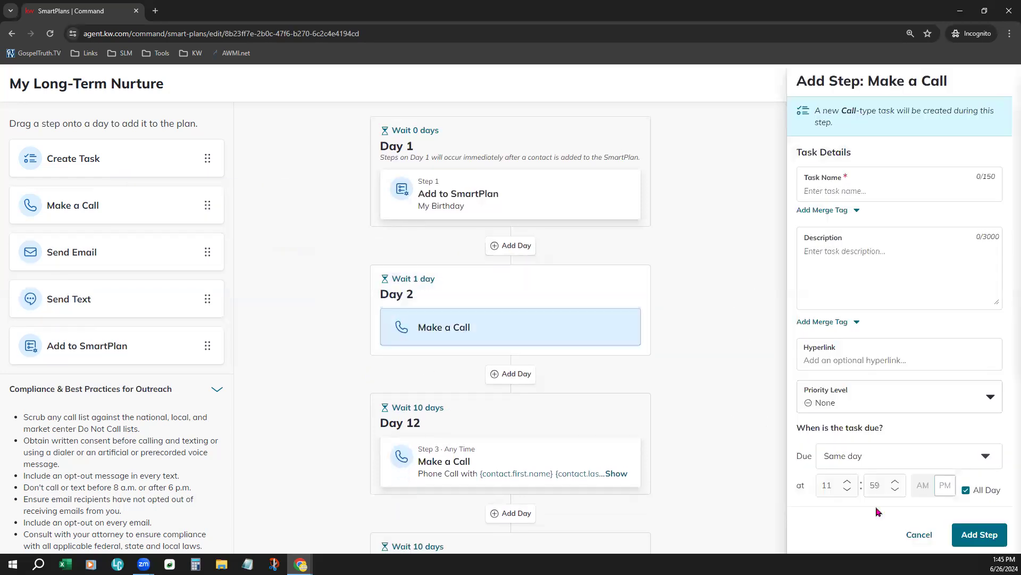
pyautogui.click(926, 535)
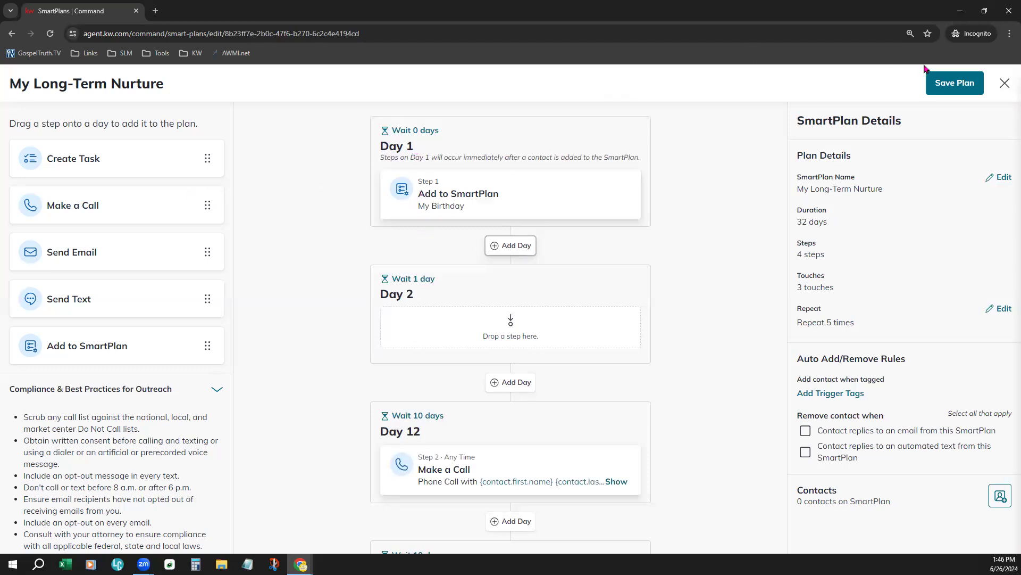
pyautogui.click(1006, 86)
pyautogui.click(563, 347)
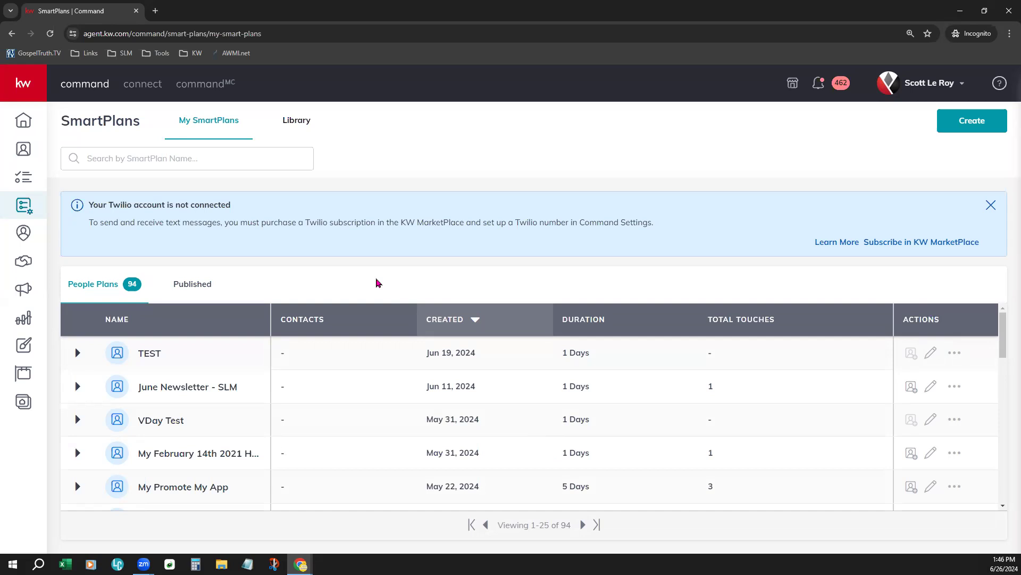
# Start adding contacts to the June Newsletter - SLM plan and filter the contacts by the MNN tag
pyautogui.click(911, 390)
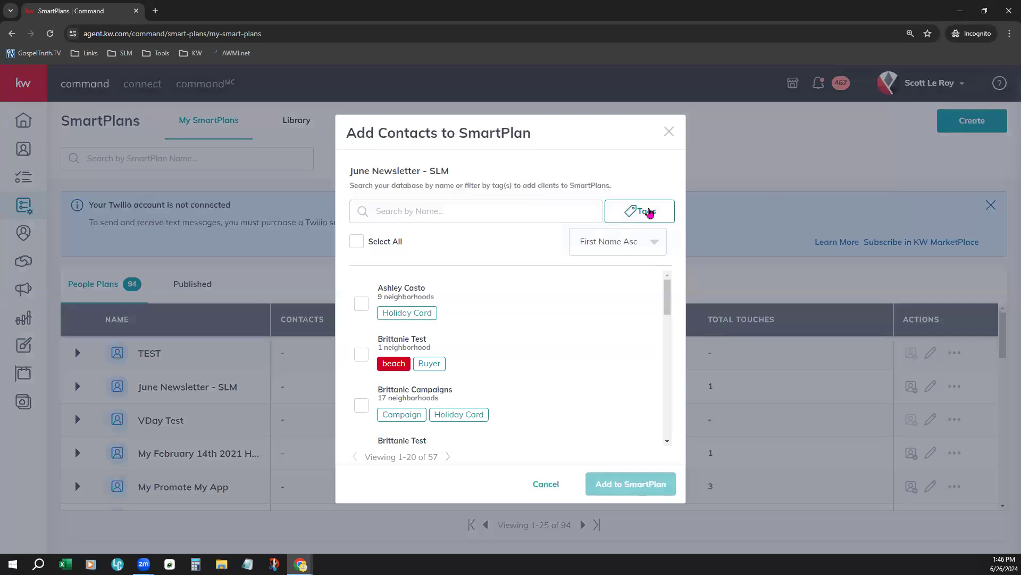
pyautogui.click(650, 211)
pyautogui.write('mnn')
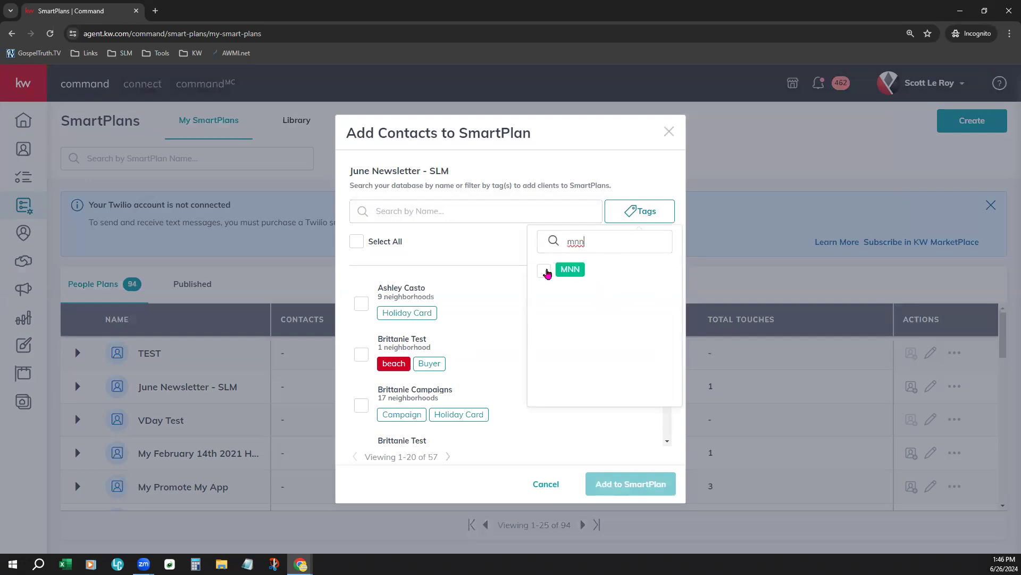
pyautogui.click(546, 272)
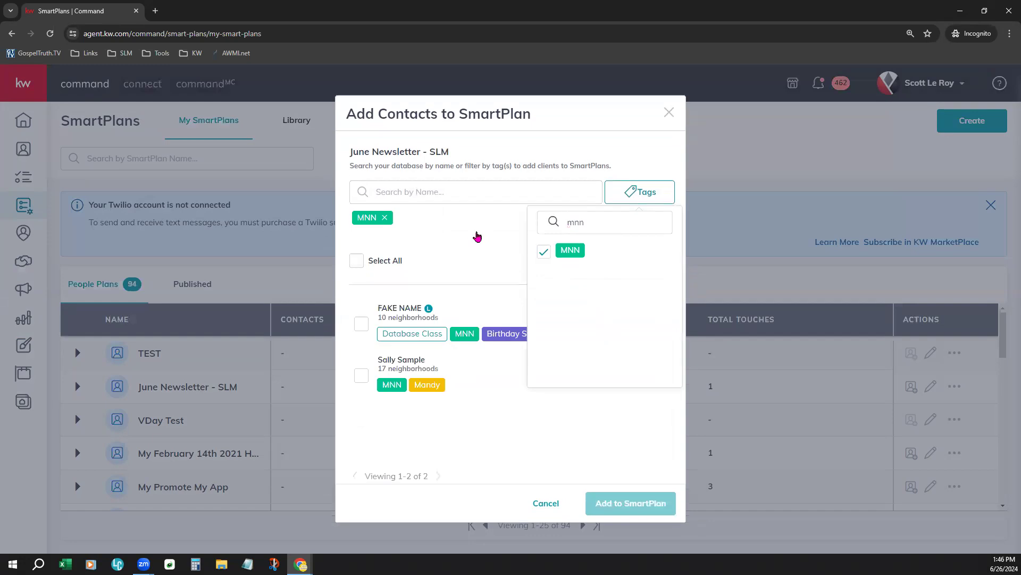
pyautogui.click(477, 236)
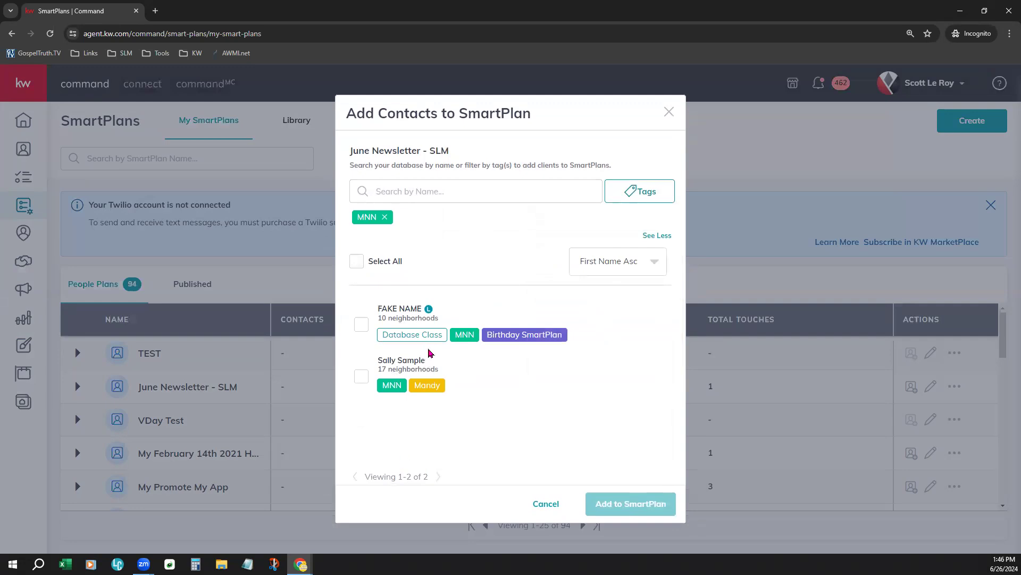
# Select all the tag-filtered contacts for the newsletter plan and cancel without adding them
pyautogui.click(357, 261)
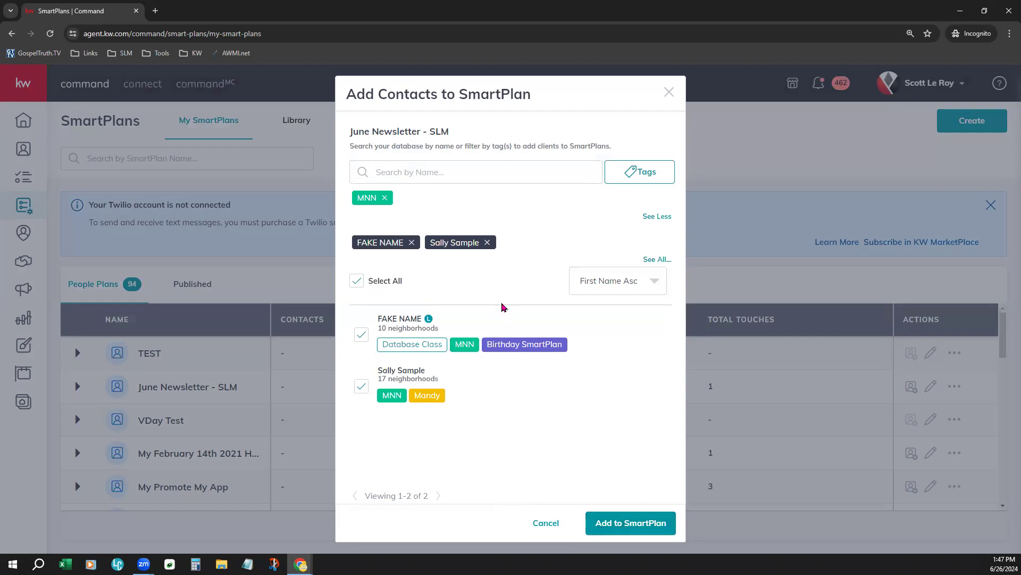
pyautogui.click(605, 522)
pyautogui.click(545, 523)
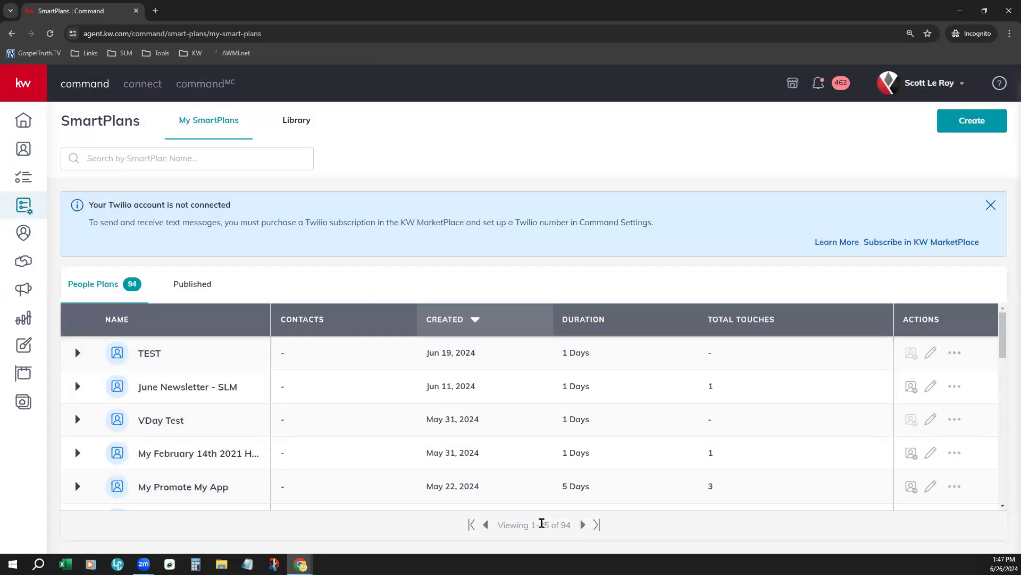
# Open the contacts database, look up the MNN tag in the filters, and close them without applying it
pyautogui.click(23, 150)
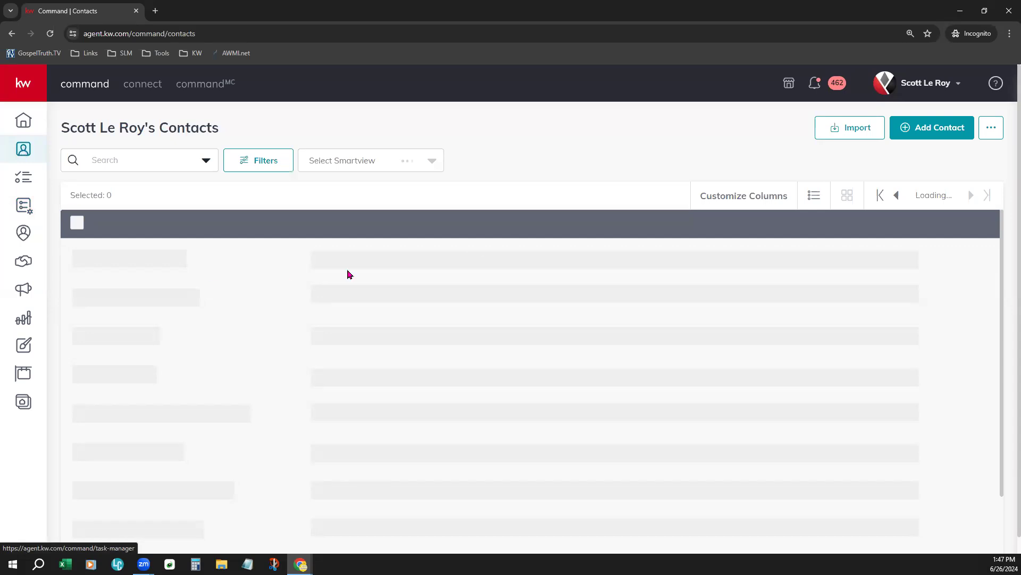
pyautogui.click(271, 156)
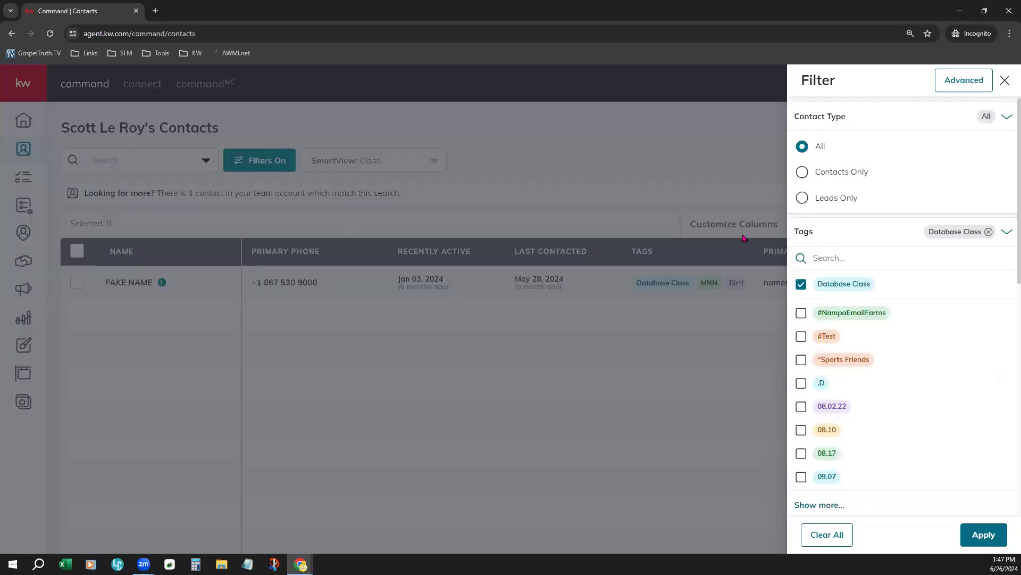
pyautogui.write('mnn')
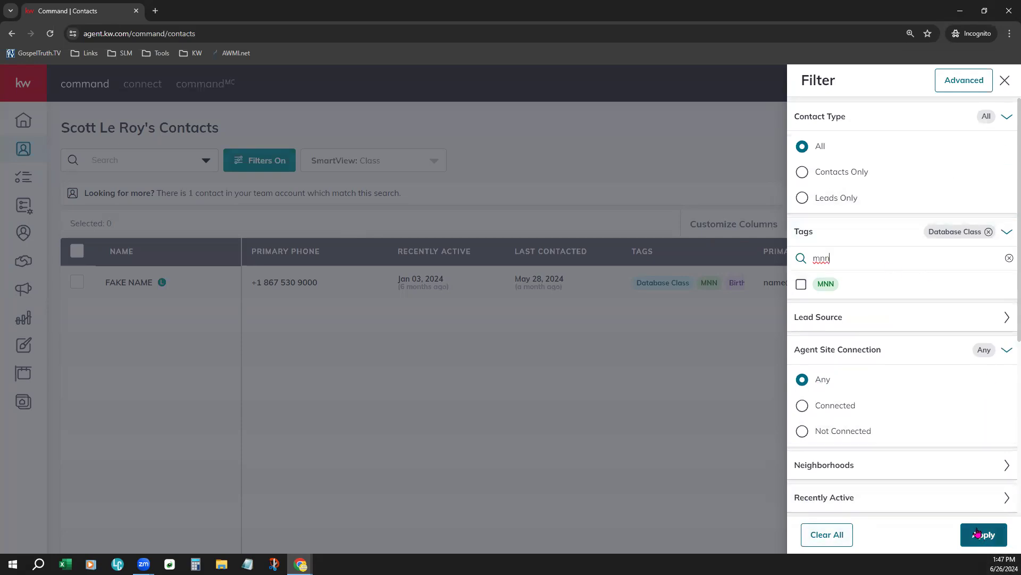
pyautogui.click(1005, 81)
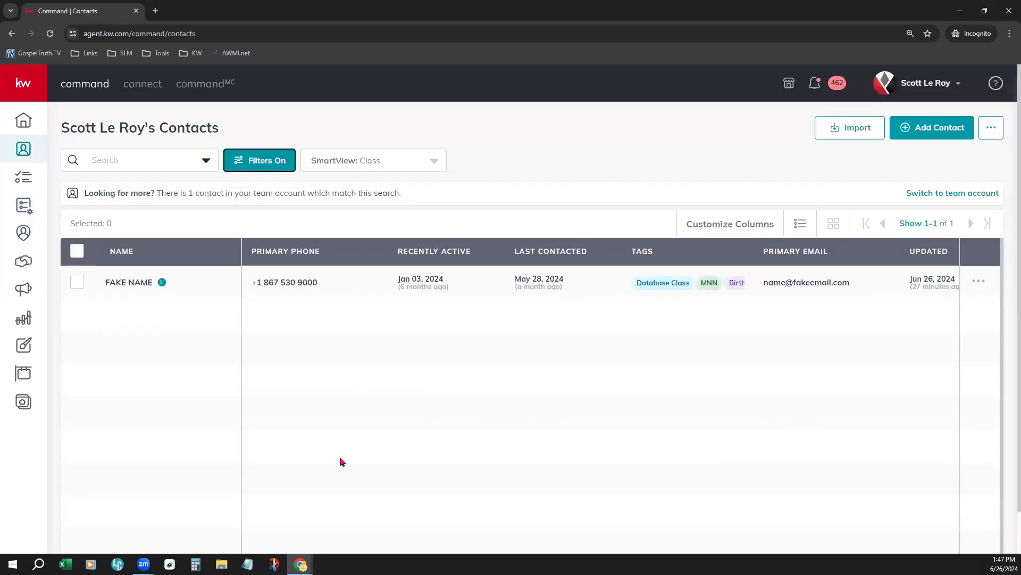
# Keep the list at 500 contacts per page, select all listed contacts, and start adding them to a SmartPlan
pyautogui.click(924, 224)
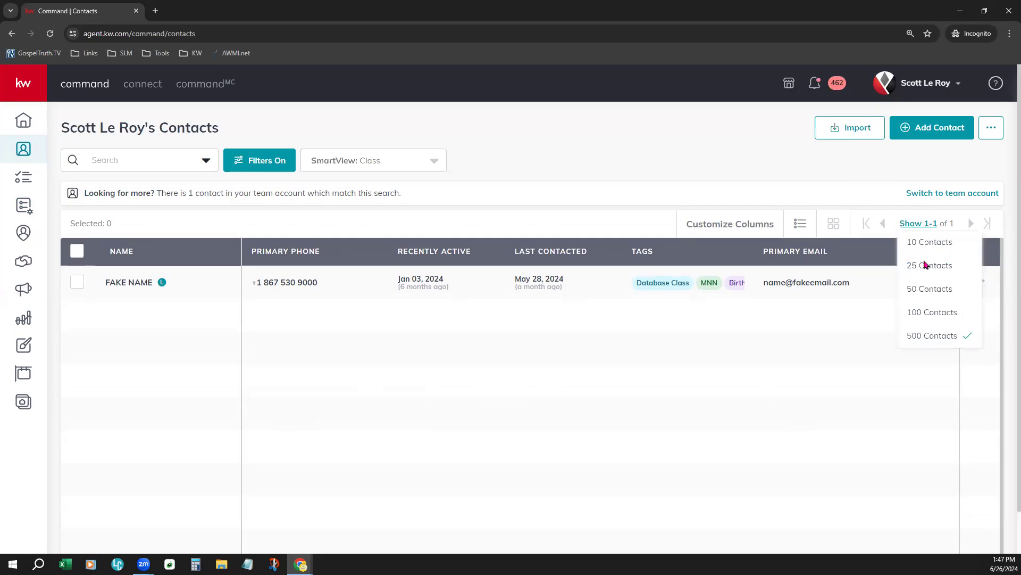
pyautogui.click(918, 336)
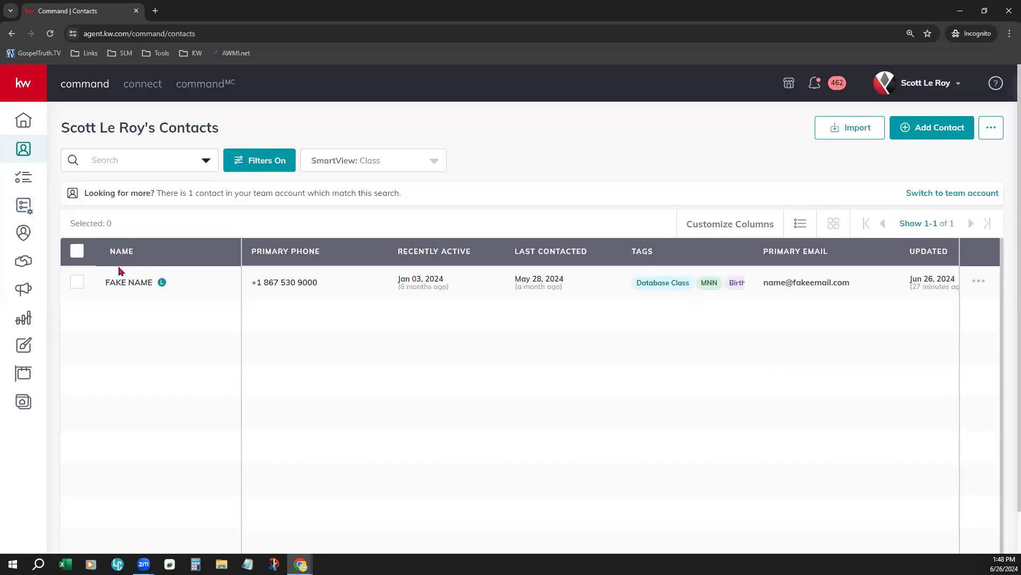
pyautogui.click(76, 251)
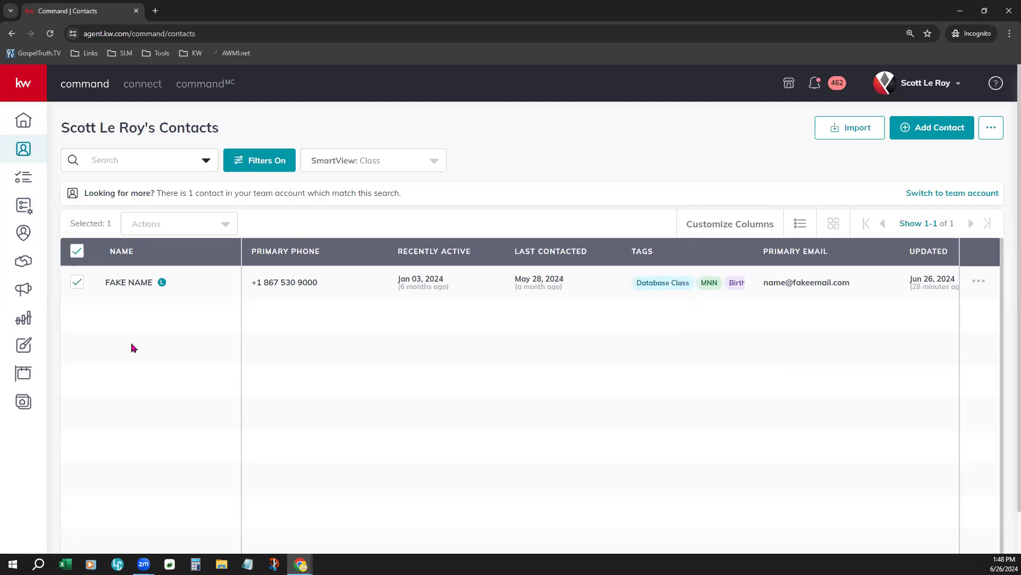
pyautogui.click(171, 225)
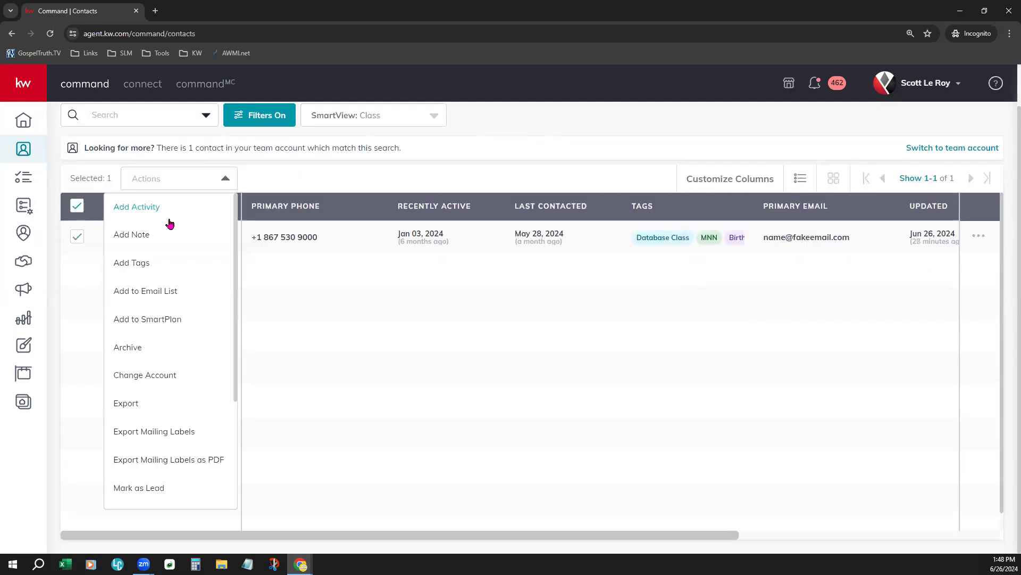
pyautogui.click(163, 321)
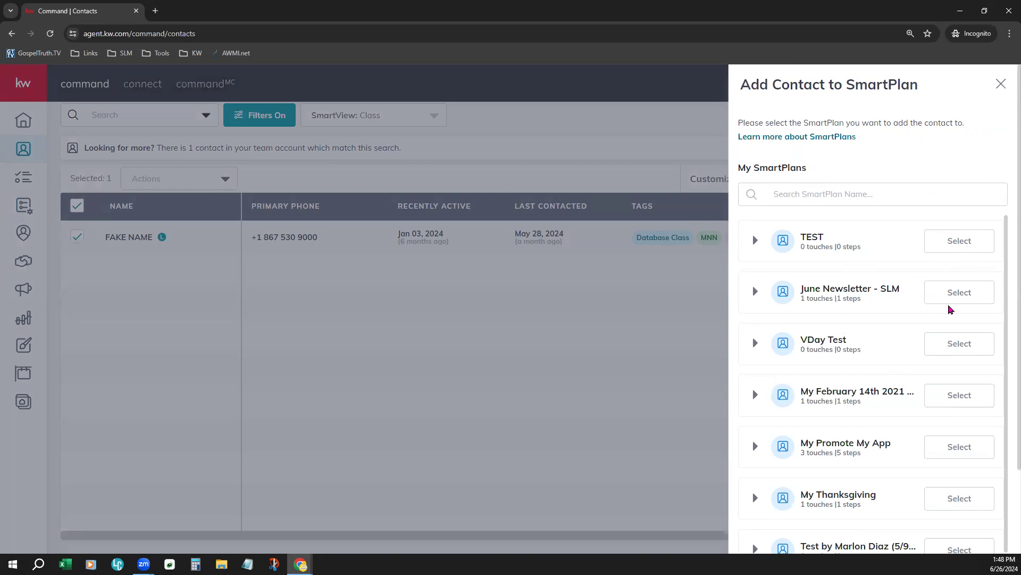
# Expand the TEST, June Newsletter - SLM and VDay Test plans to check their details, and collapse them
pyautogui.click(753, 240)
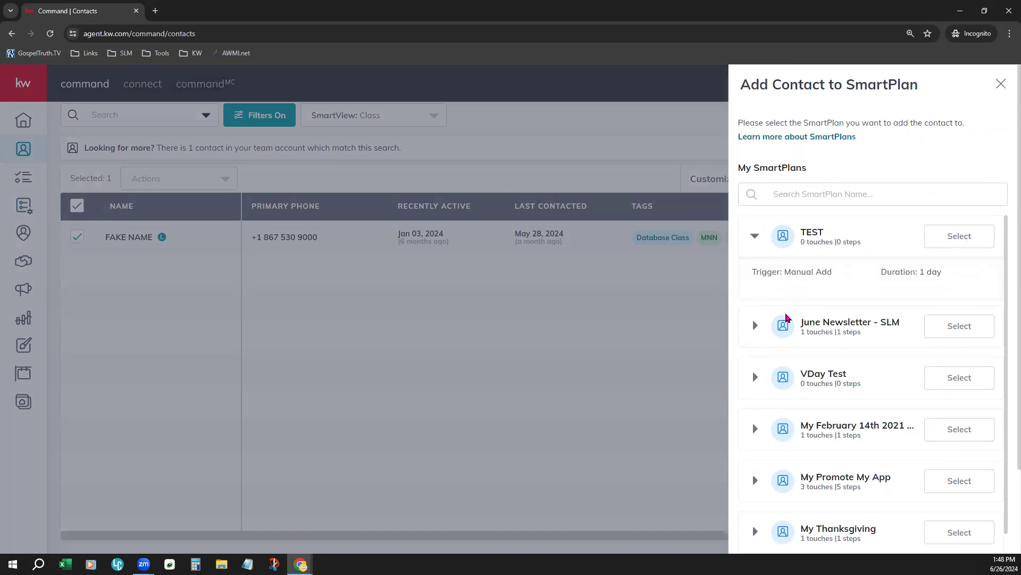
pyautogui.click(755, 325)
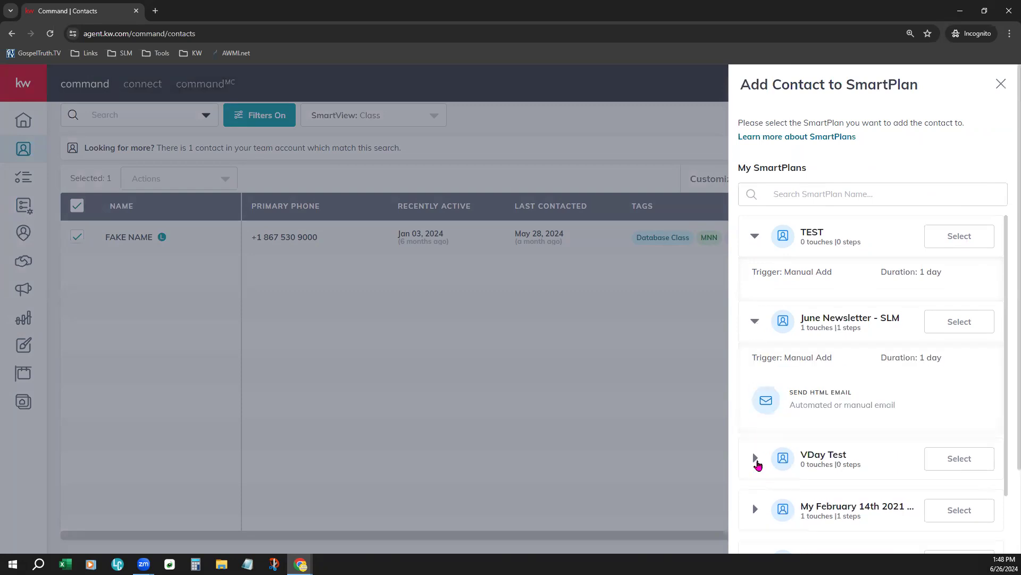
pyautogui.click(756, 461)
pyautogui.click(755, 455)
pyautogui.click(754, 322)
pyautogui.click(755, 237)
# Search the SmartPlans for "monthly" and select the MNN Monthly Neighborhood Nurture plan
pyautogui.click(836, 193)
pyautogui.write('monthly')
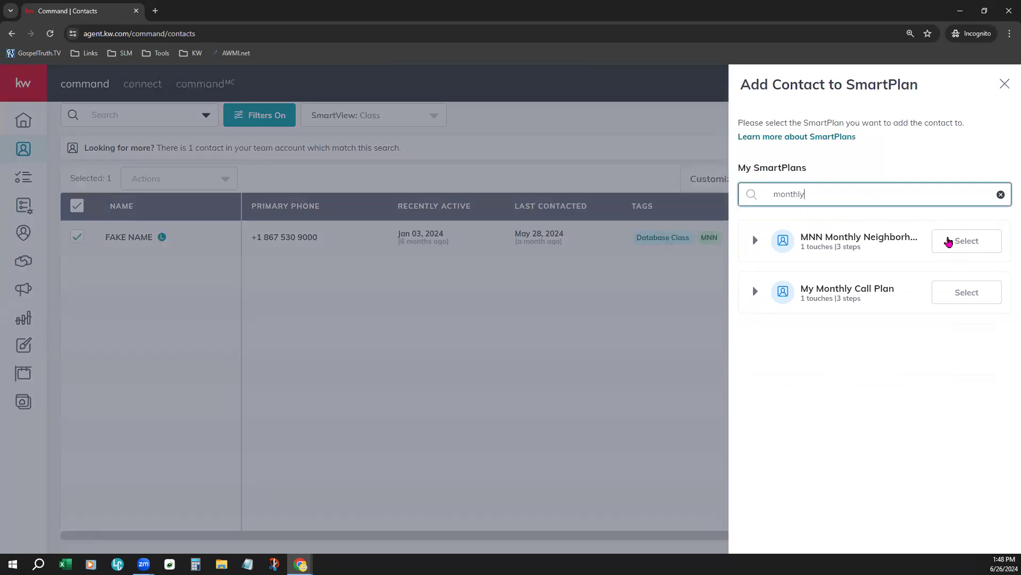
pyautogui.click(968, 242)
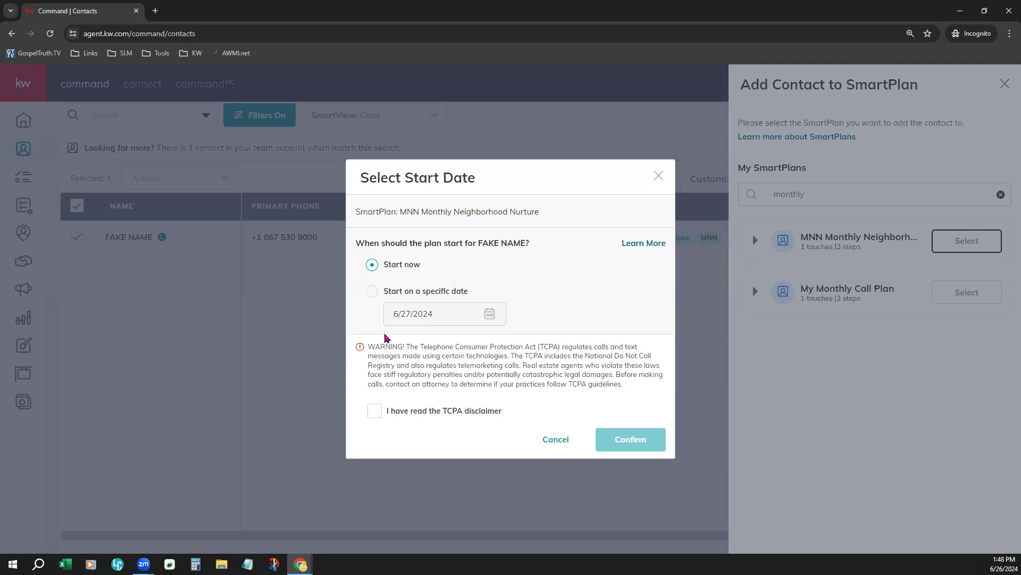
# Try starting the plan on the specific date 6/27/2024 and look at the available calendar dates
pyautogui.click(378, 266)
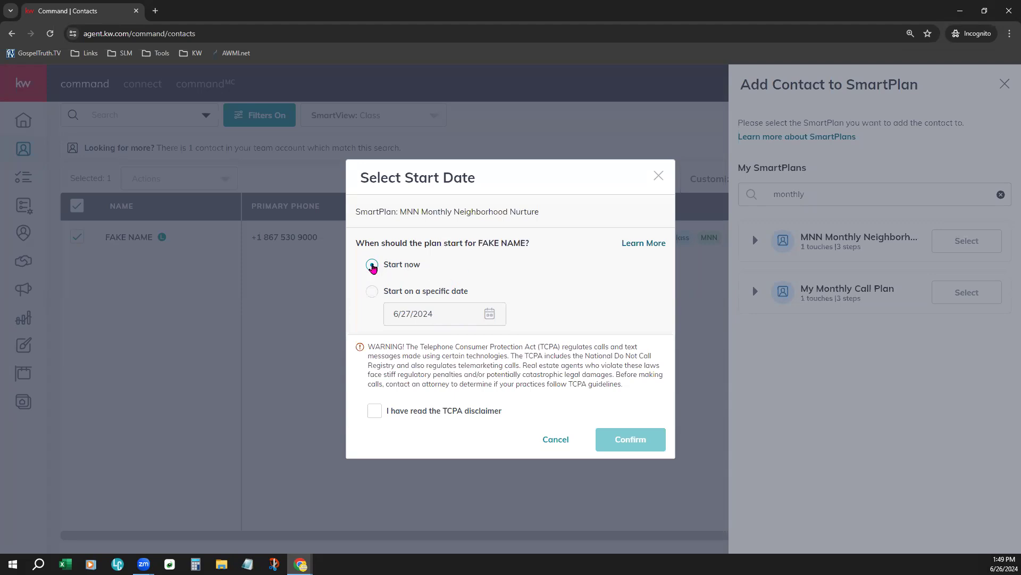
pyautogui.click(371, 292)
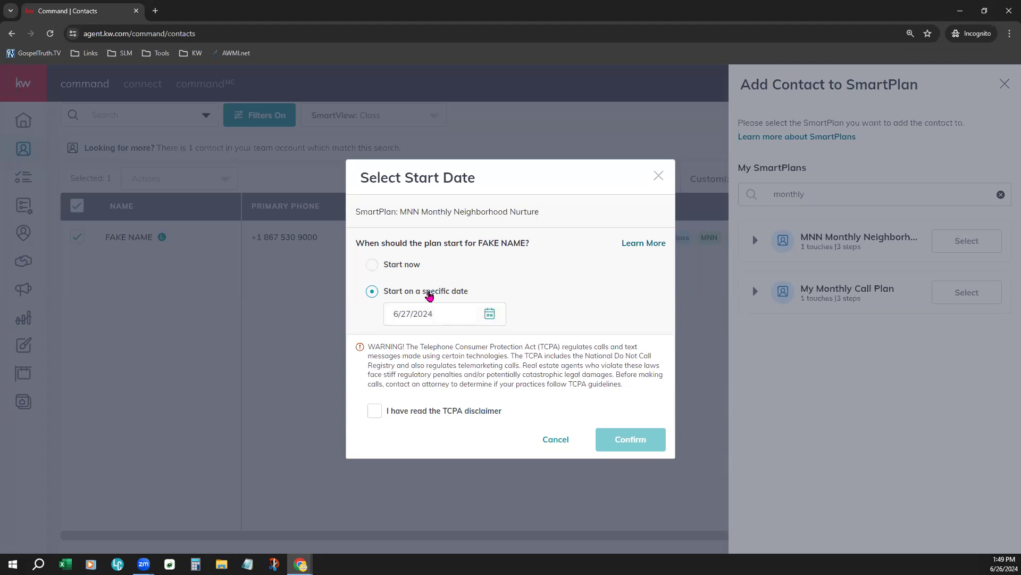
pyautogui.click(490, 315)
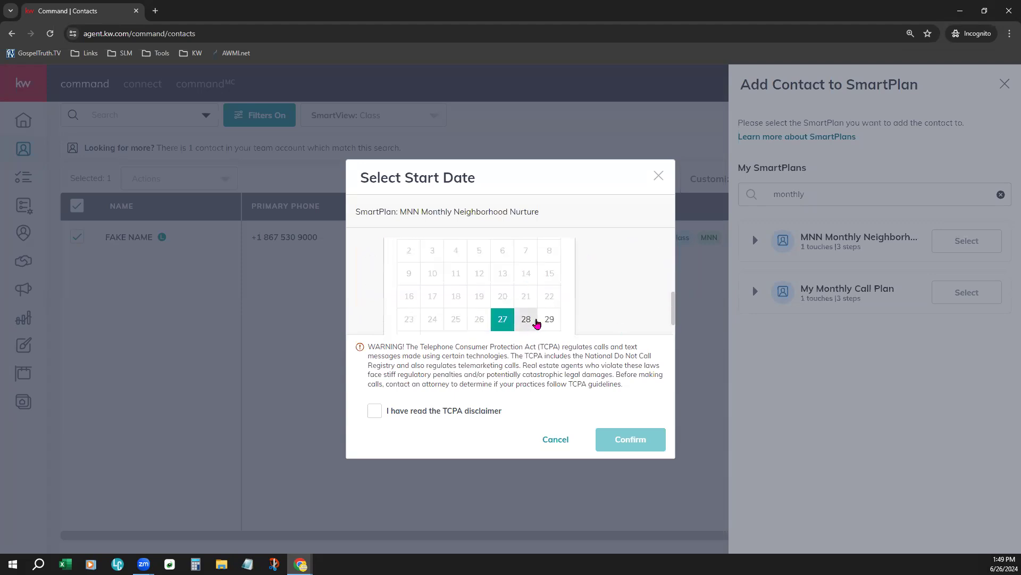
pyautogui.click(615, 292)
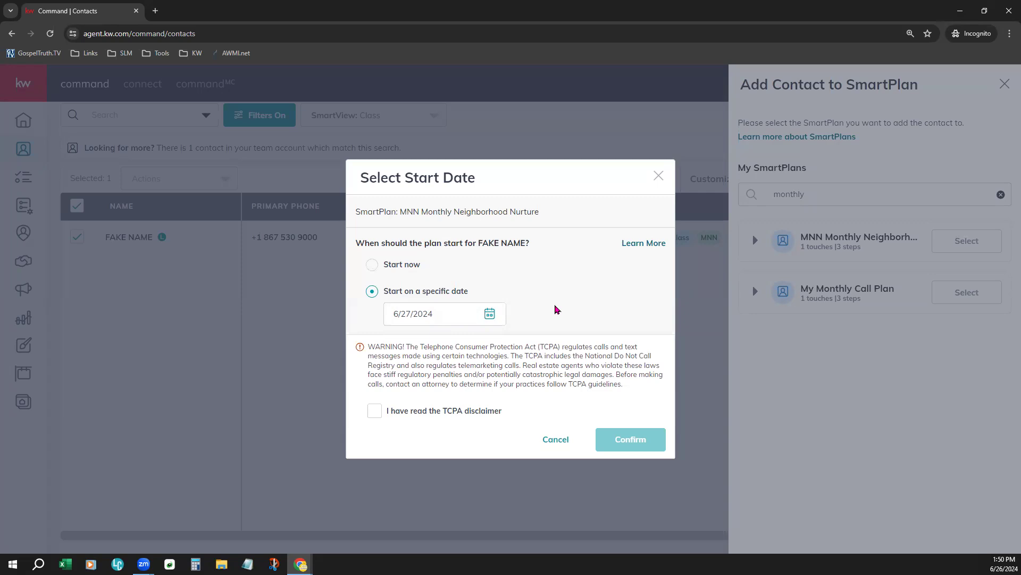
# Set the MNN Monthly Neighborhood Nurture plan to start now, accept the TCPA disclaimer, and confirm adding the contact
pyautogui.click(372, 264)
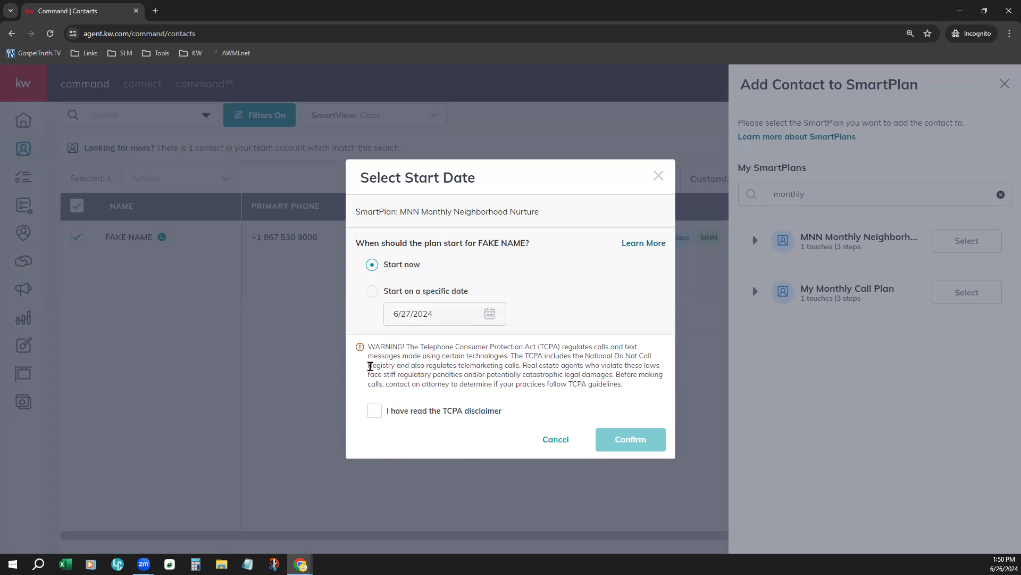
pyautogui.click(372, 415)
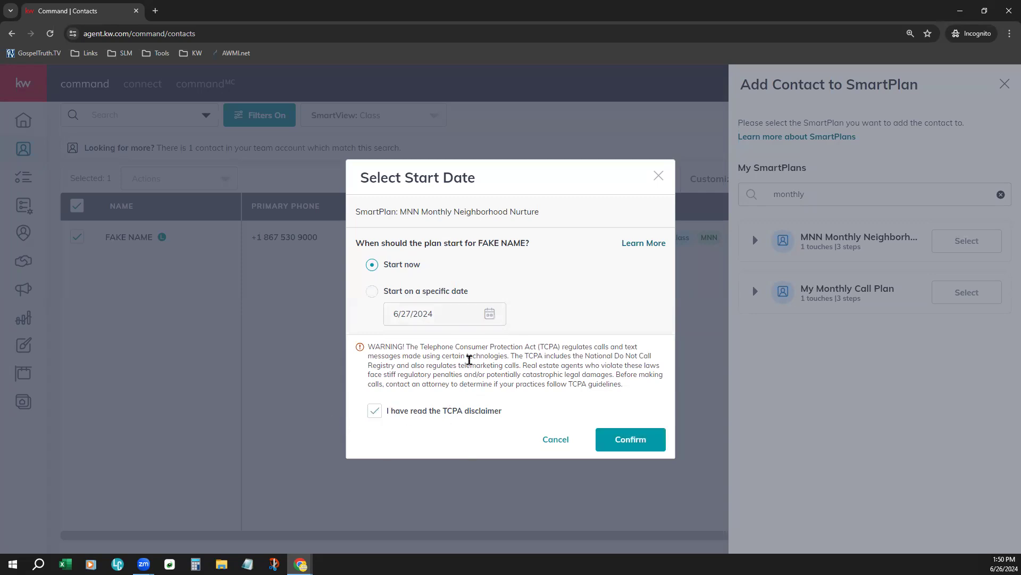
pyautogui.click(631, 437)
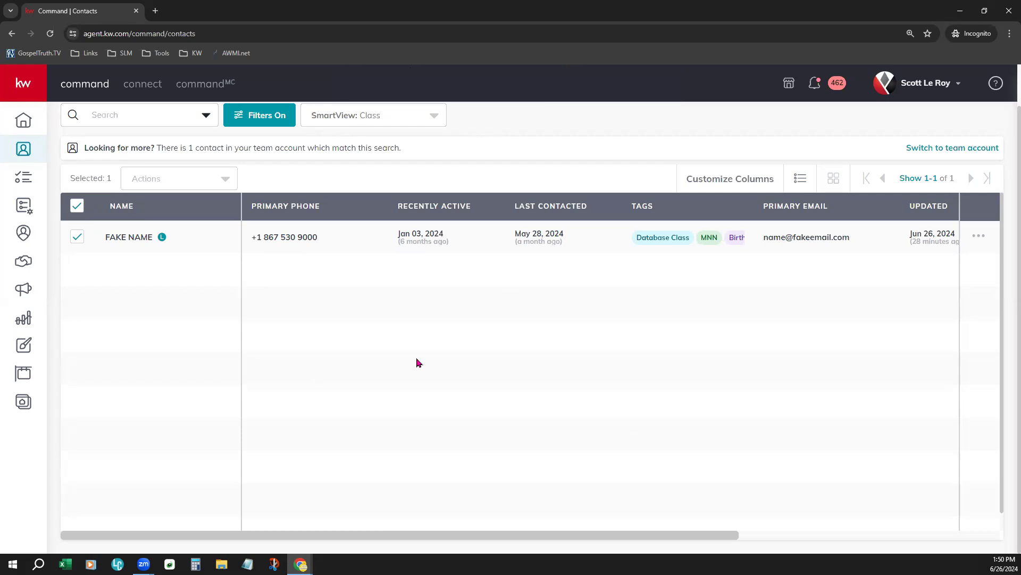
# Open the listed contact's record and check which SmartPlans it is subscribed to
pyautogui.scroll(1, 418, 362)
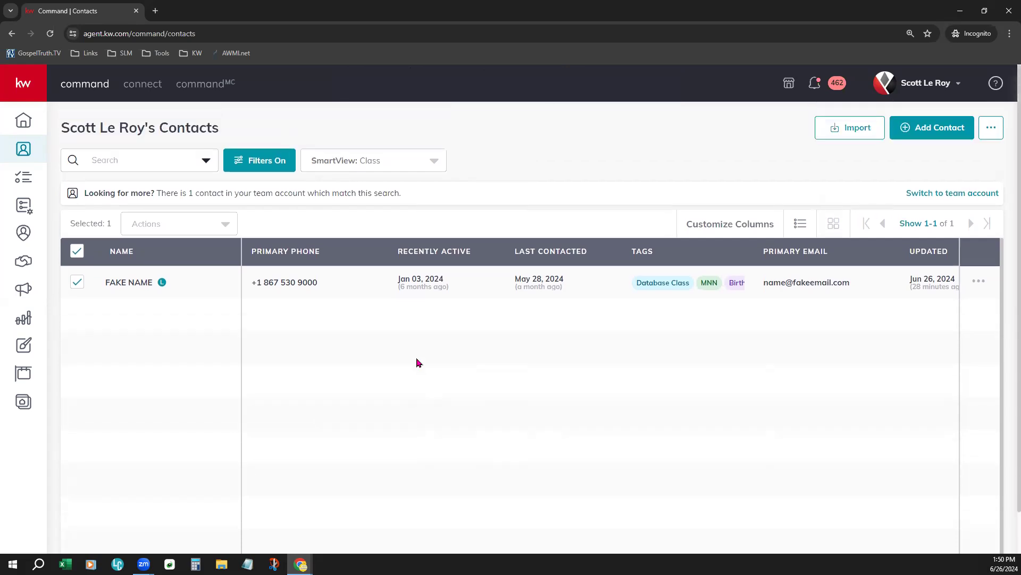
pyautogui.click(132, 284)
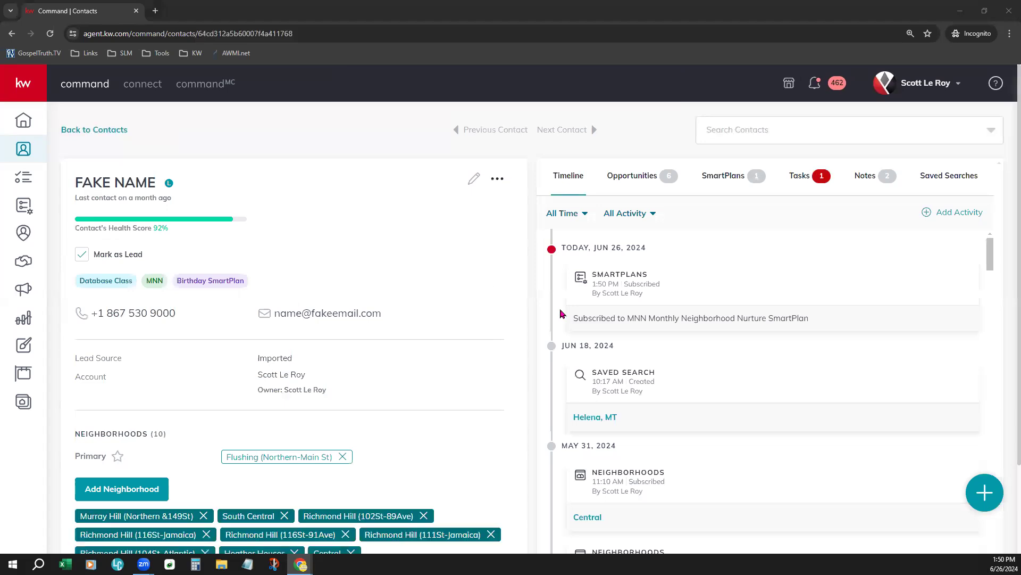
pyautogui.click(732, 179)
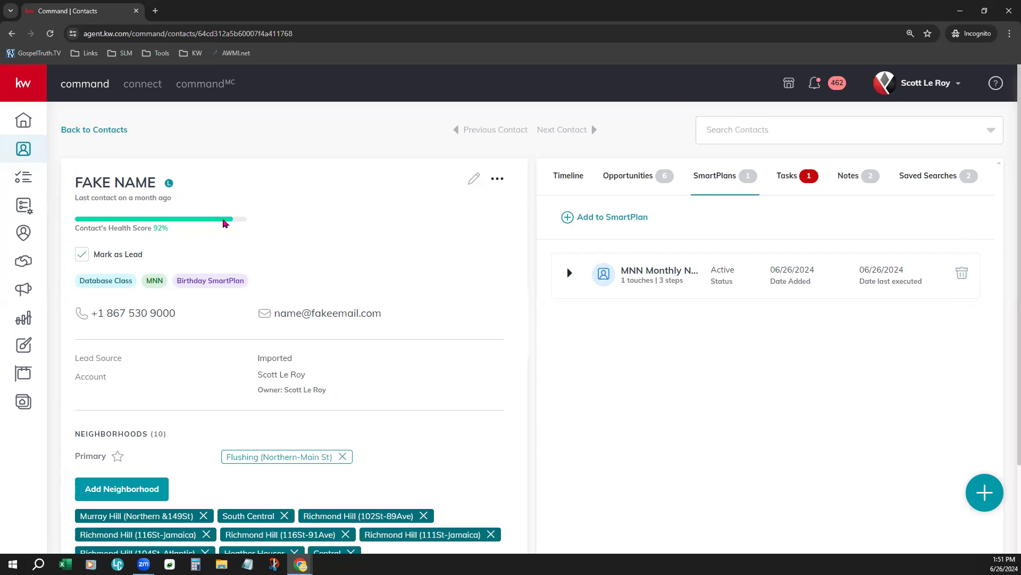
# Go to My SmartPlans and sort the people plans by number of contacts in descending order
pyautogui.click(20, 208)
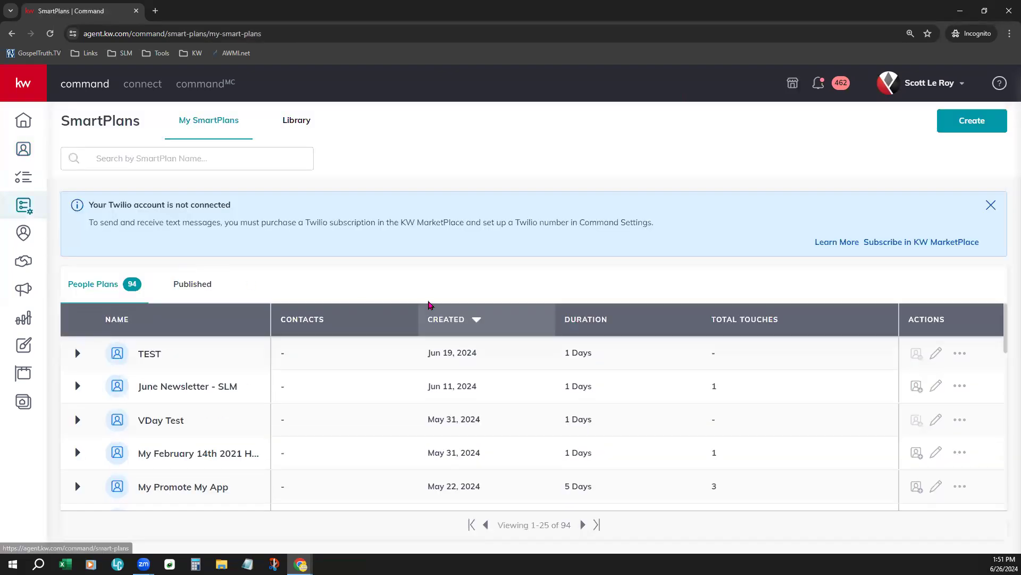
pyautogui.click(316, 322)
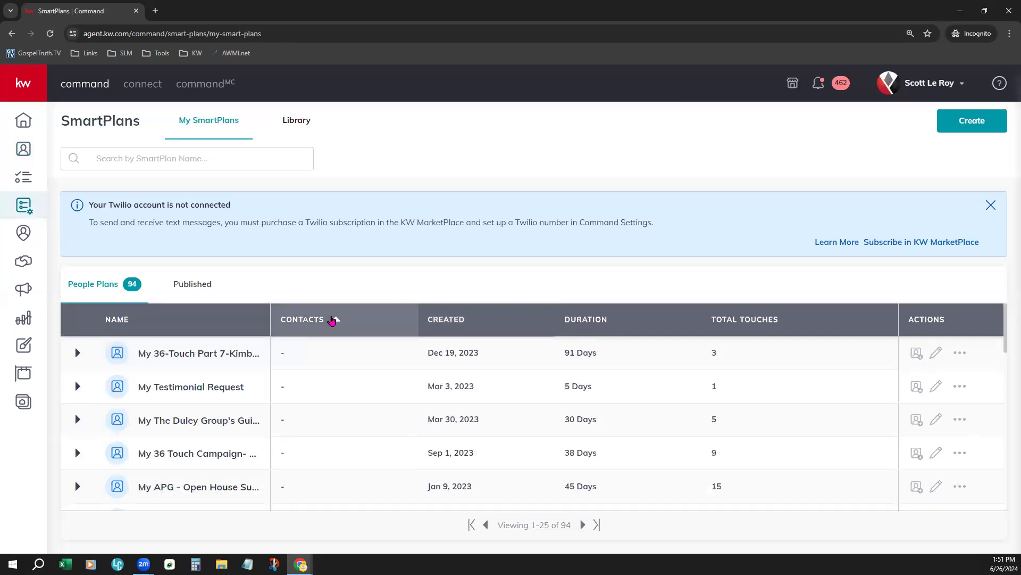
pyautogui.scroll(-10, 338, 439)
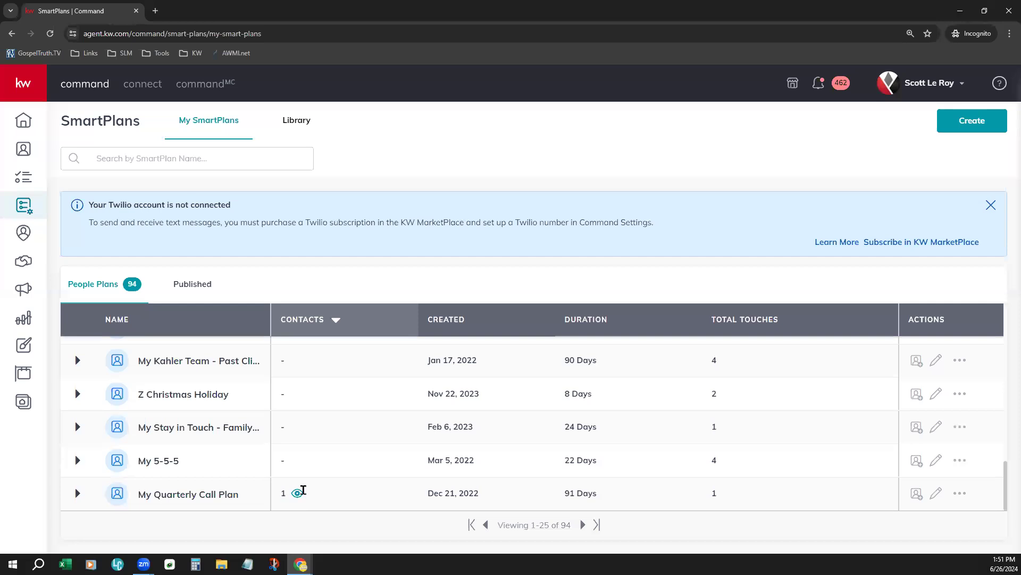
pyautogui.scroll(12, 323, 391)
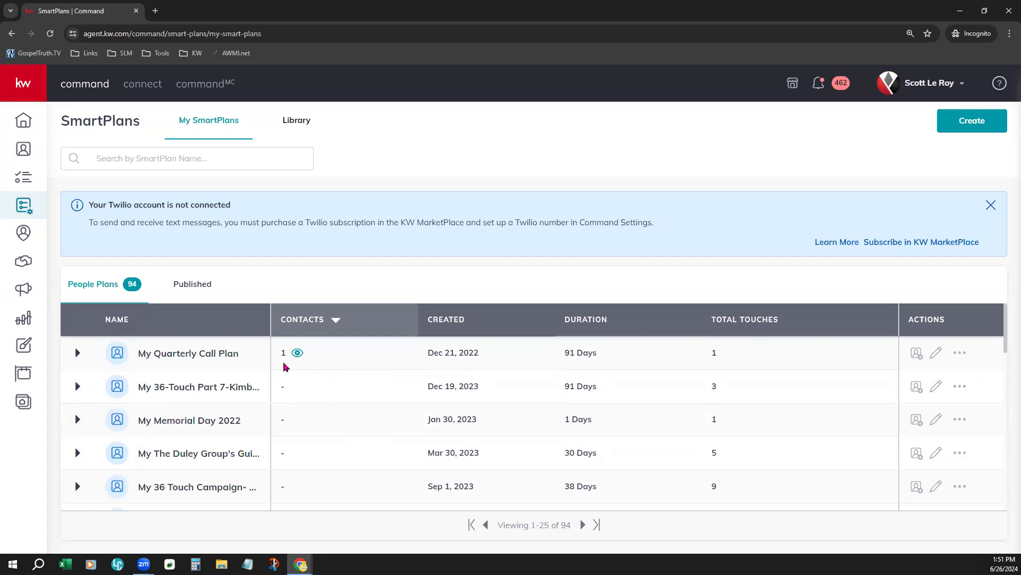
# View the contacts added to My Quarterly Call Plan, and close the list without removing anyone
pyautogui.click(356, 445)
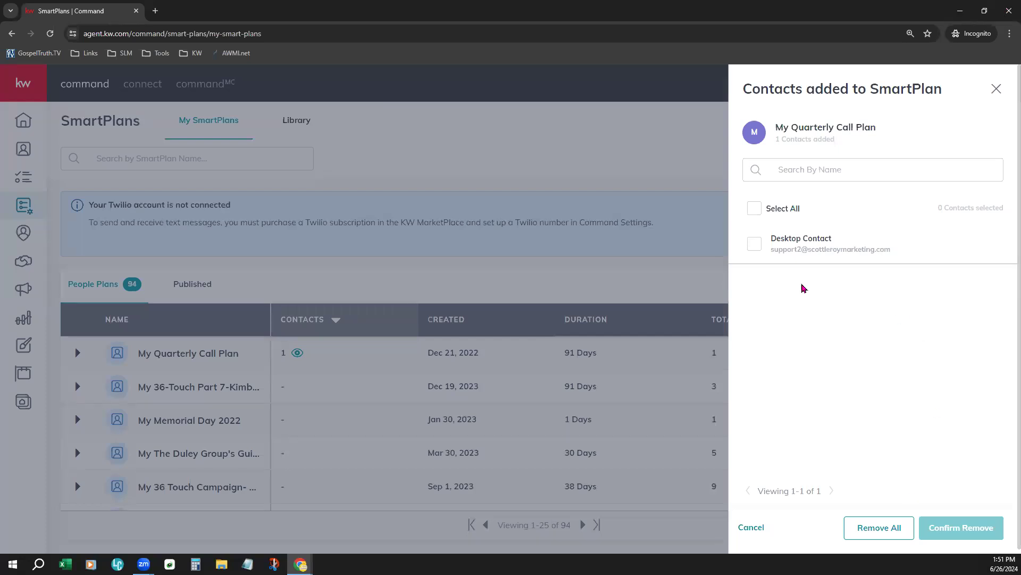
pyautogui.click(751, 251)
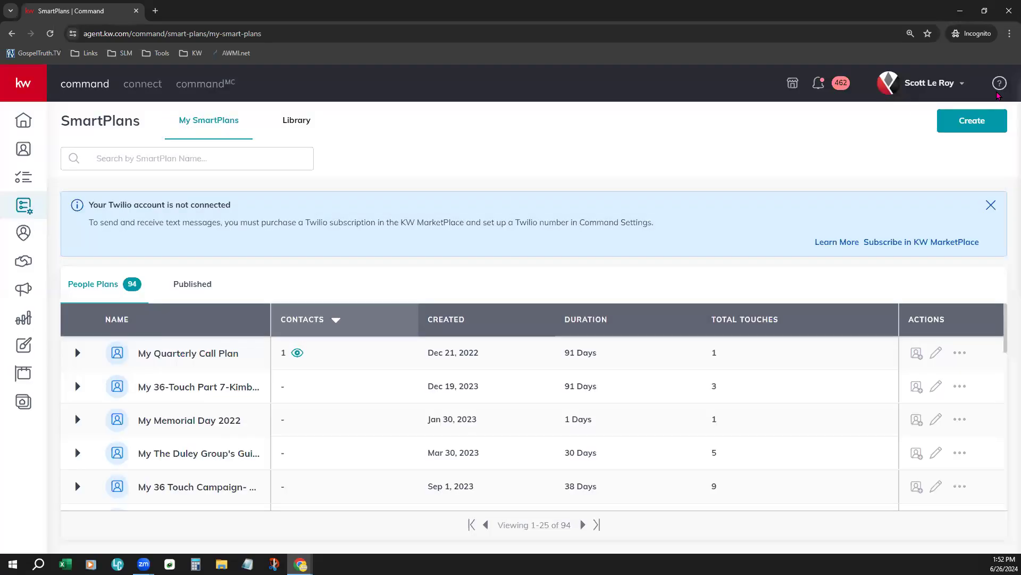
pyautogui.click(997, 91)
pyautogui.doubleClick(282, 388)
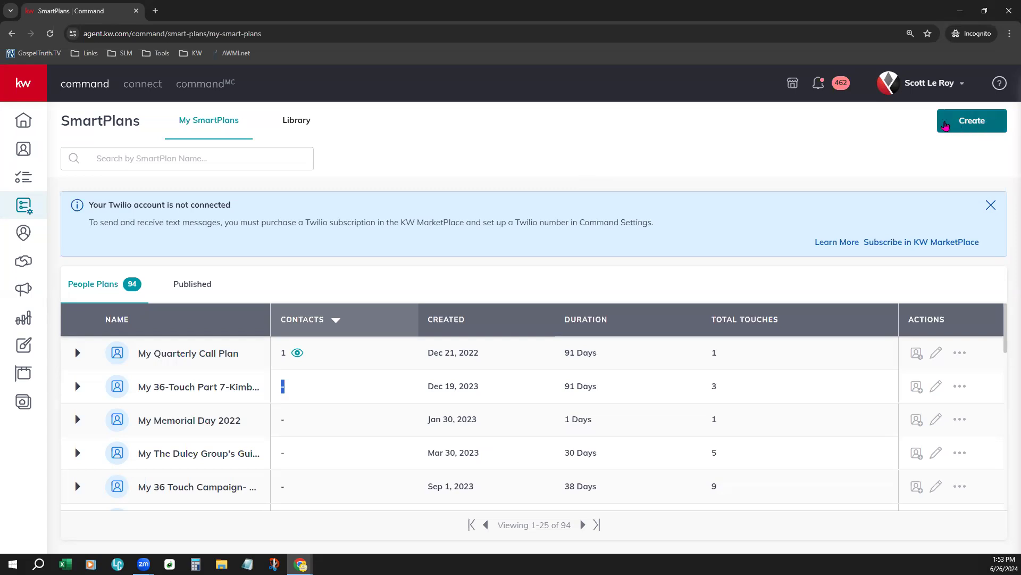
# Create a new SmartPlan named Demo Class 062624
pyautogui.click(982, 131)
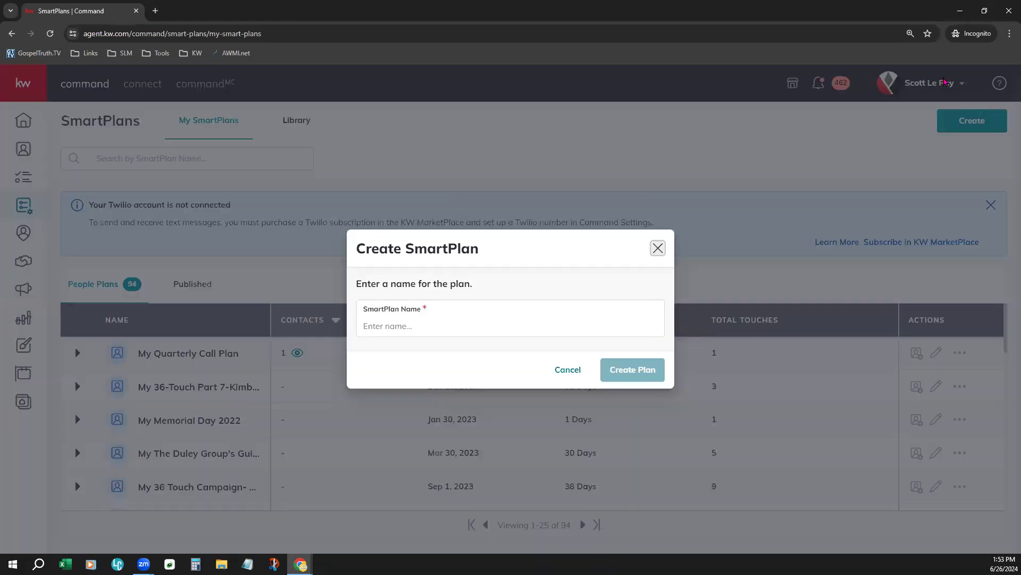
pyautogui.click(470, 322)
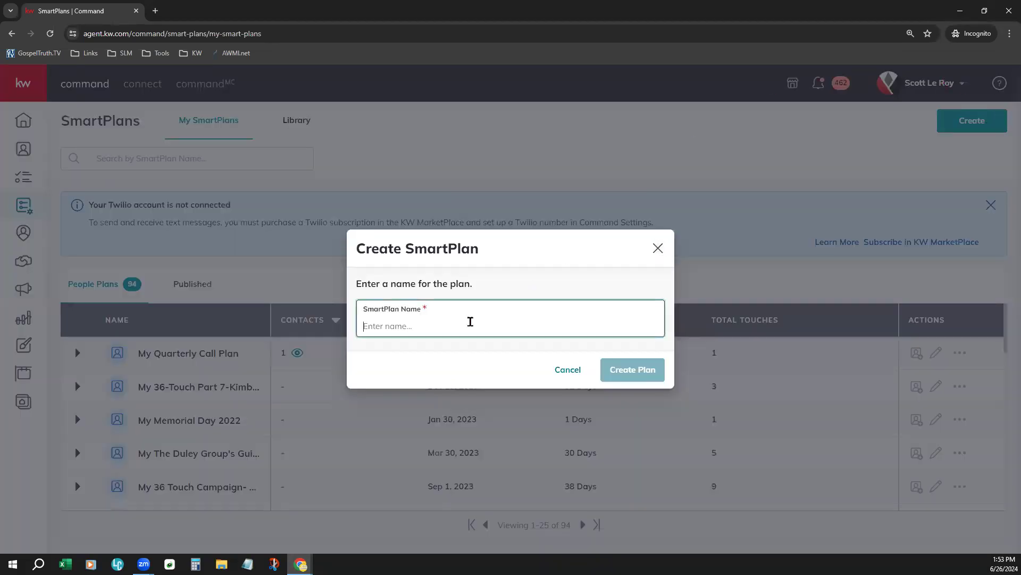
pyautogui.write('Demo Clas')
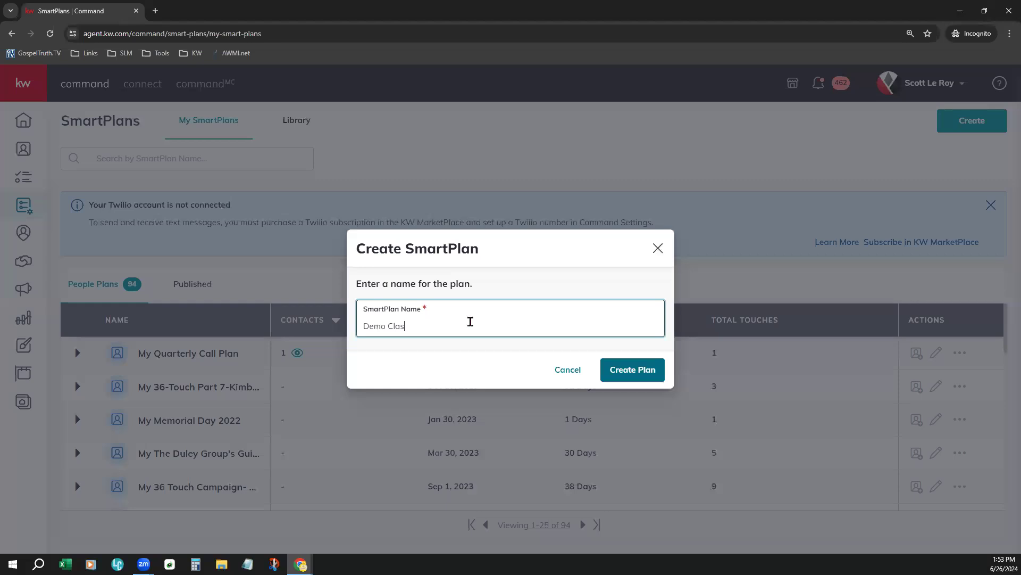
pyautogui.write('s 062624')
pyautogui.click(638, 367)
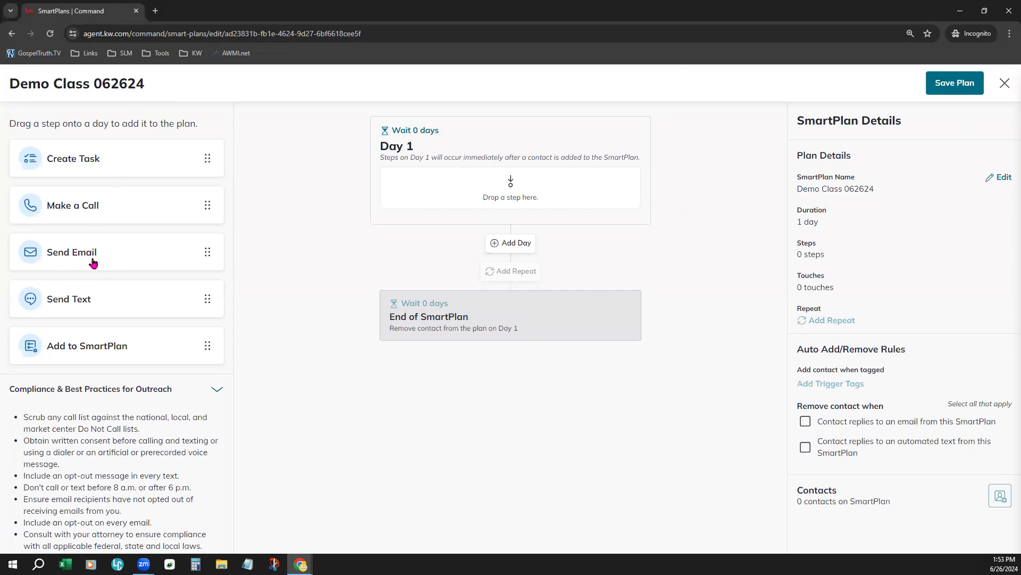
# Add a Send Email step to Day 1 of the plan
pyautogui.moveTo(106, 263); pyautogui.dragTo(524, 198)
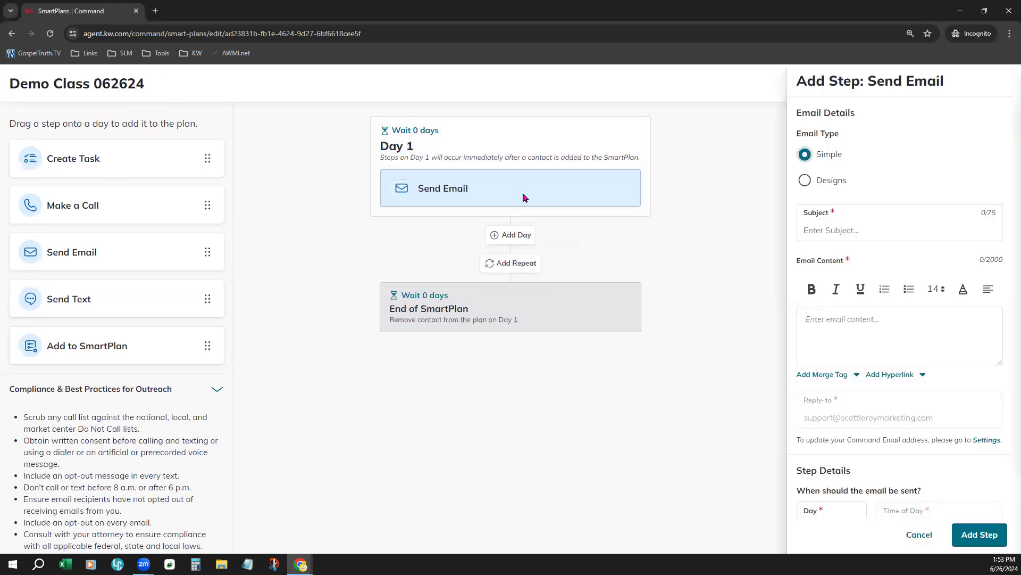
pyautogui.moveTo(839, 133); pyautogui.dragTo(798, 144)
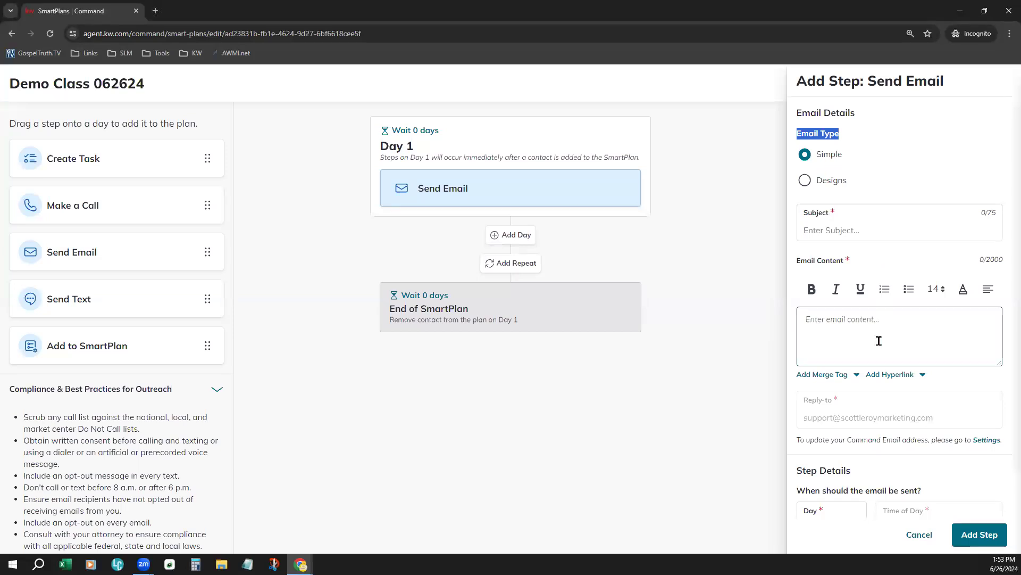
pyautogui.click(866, 329)
pyautogui.click(874, 234)
pyautogui.click(857, 321)
pyautogui.click(879, 228)
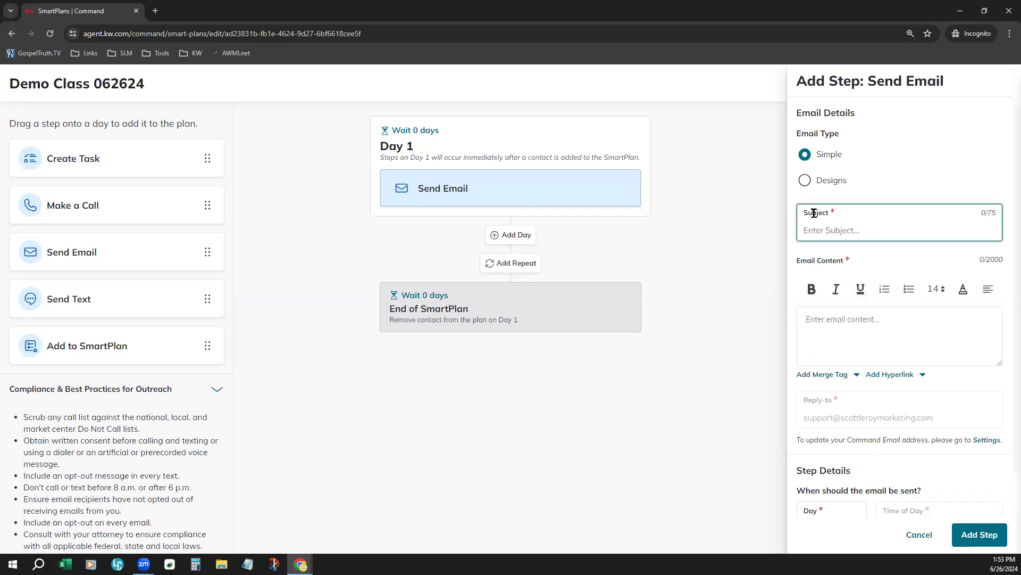
pyautogui.click(819, 323)
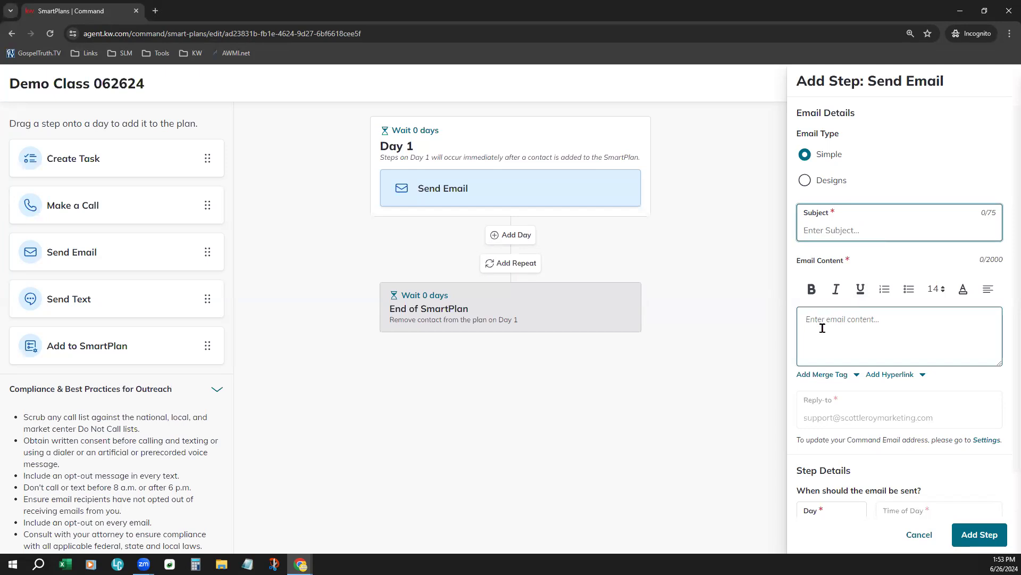
# Write the simple email content "Hello!", "Your Message" and a signature with "Agent Name", a phone number and agent.kw.com
pyautogui.click(857, 332)
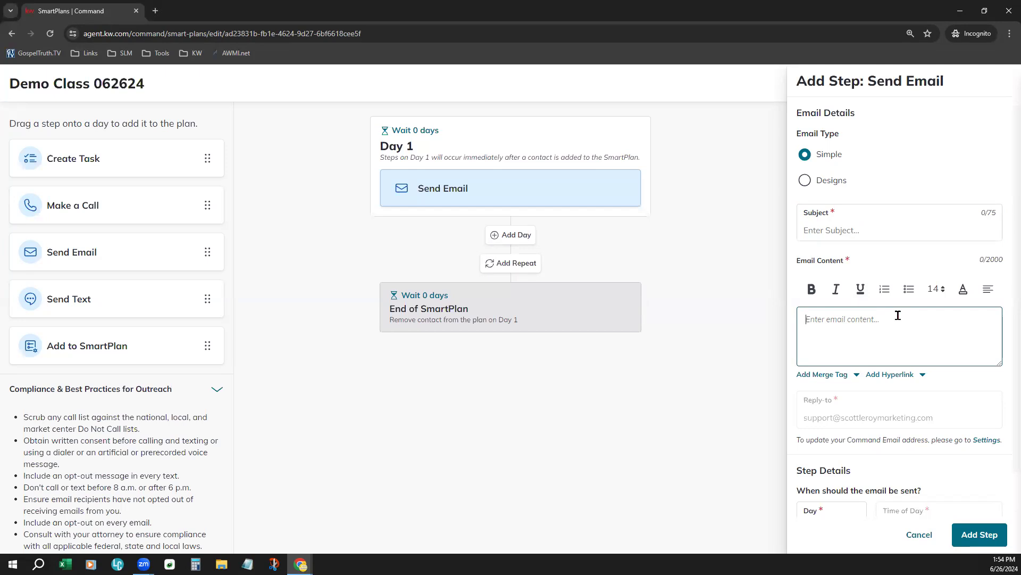
pyautogui.write('Hello!  Yo')
pyautogui.write('ur Message')
pyautogui.press('Return')
pyautogui.press('Return')
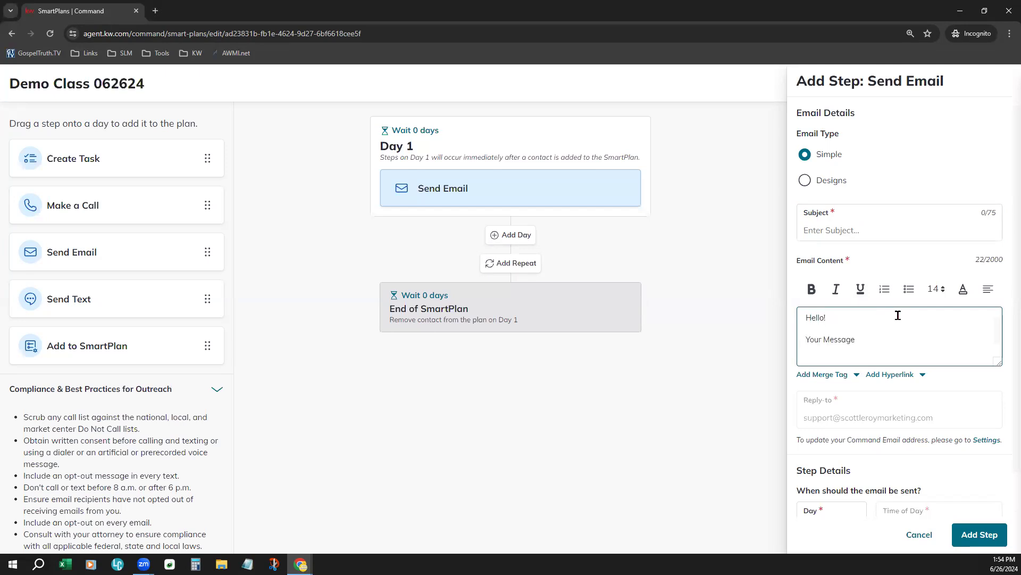
pyautogui.write('Agent Name')
pyautogui.press('Return')
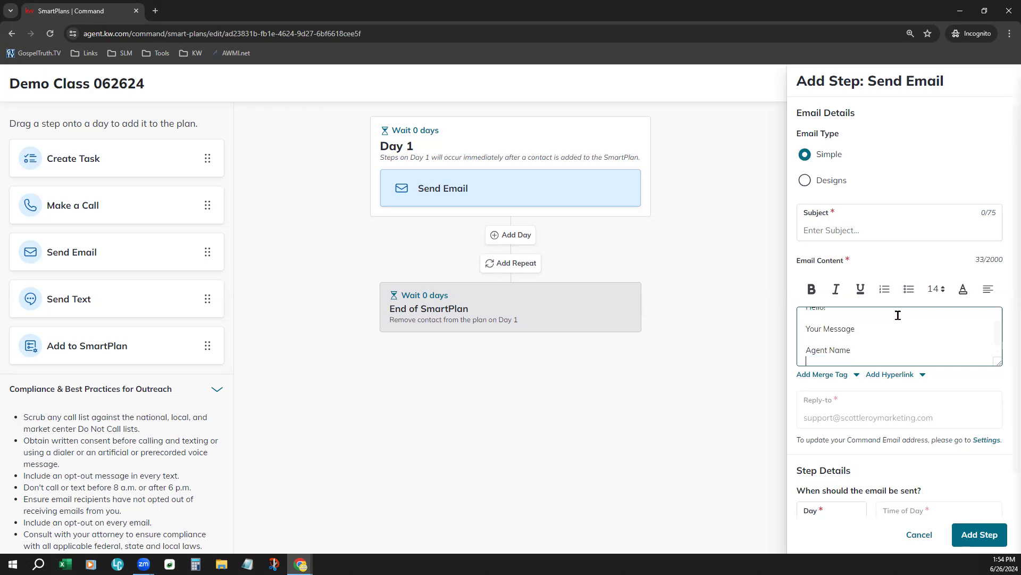
pyautogui.write('111-1111-1111')
pyautogui.press('Return')
pyautogui.write('www.')
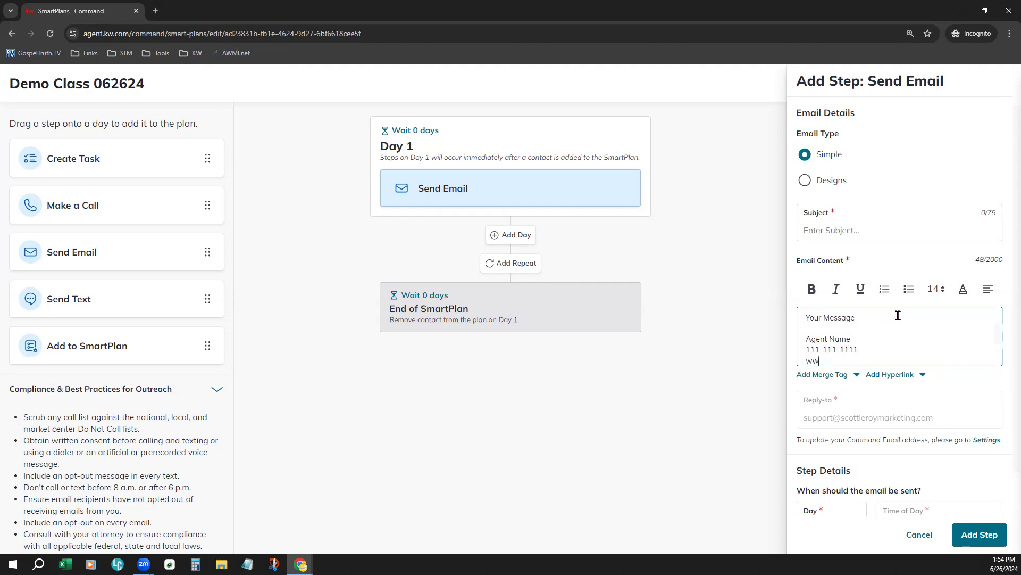
pyautogui.press('BackSpace')
pyautogui.press('BackSpace')
pyautogui.press('BackSpace')
# Insert the contact.first.name merge tag after "Hello" in the email content, and review the email's send timing
pyautogui.click(833, 375)
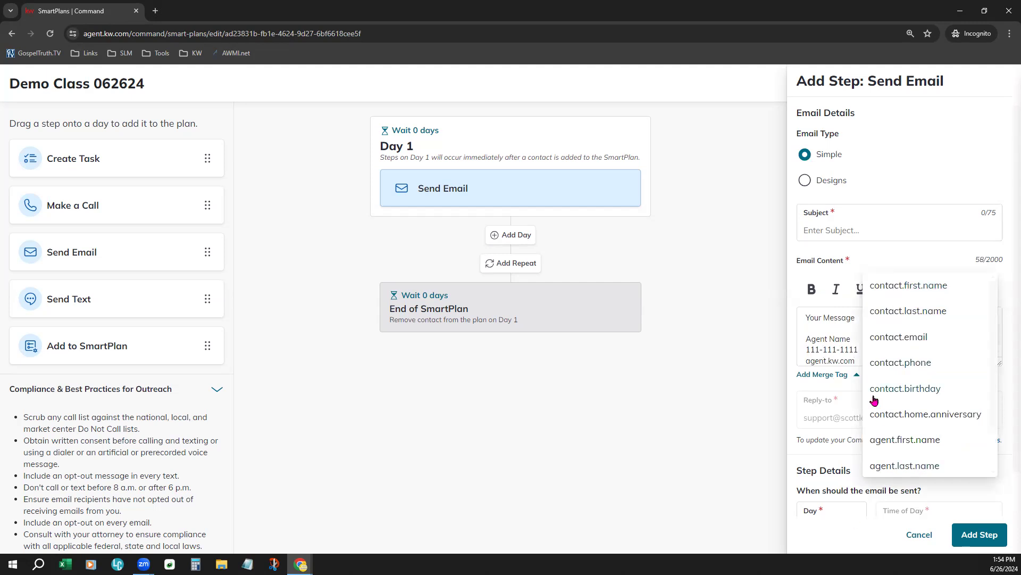
pyautogui.scroll(-2, 923, 449)
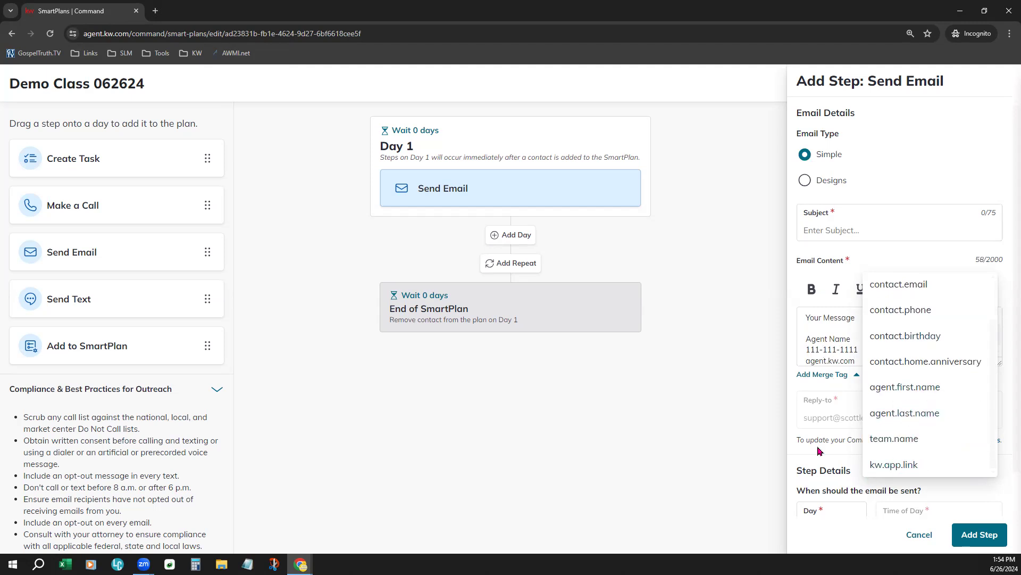
pyautogui.scroll(2, 846, 383)
pyautogui.click(827, 387)
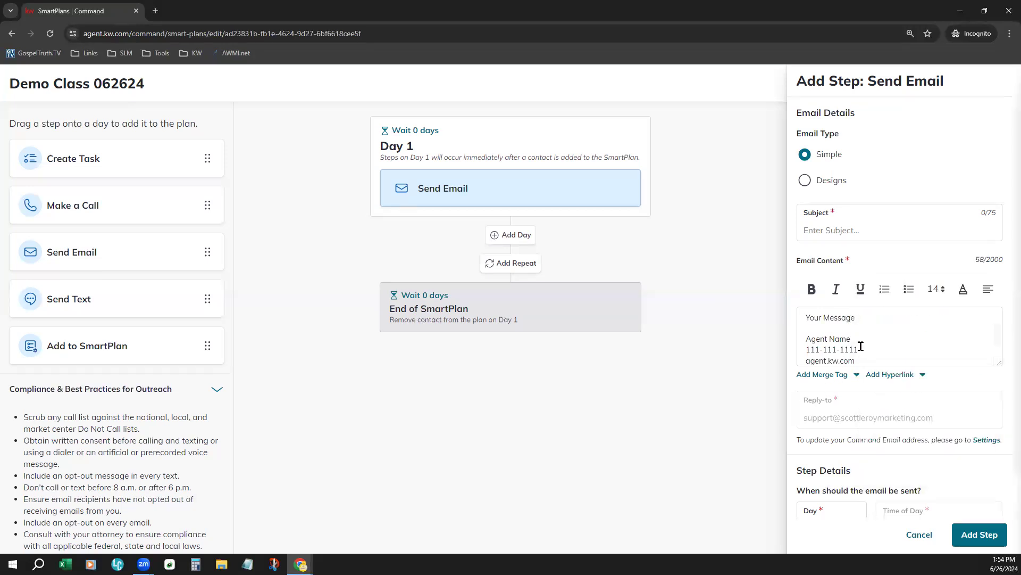
pyautogui.click(903, 346)
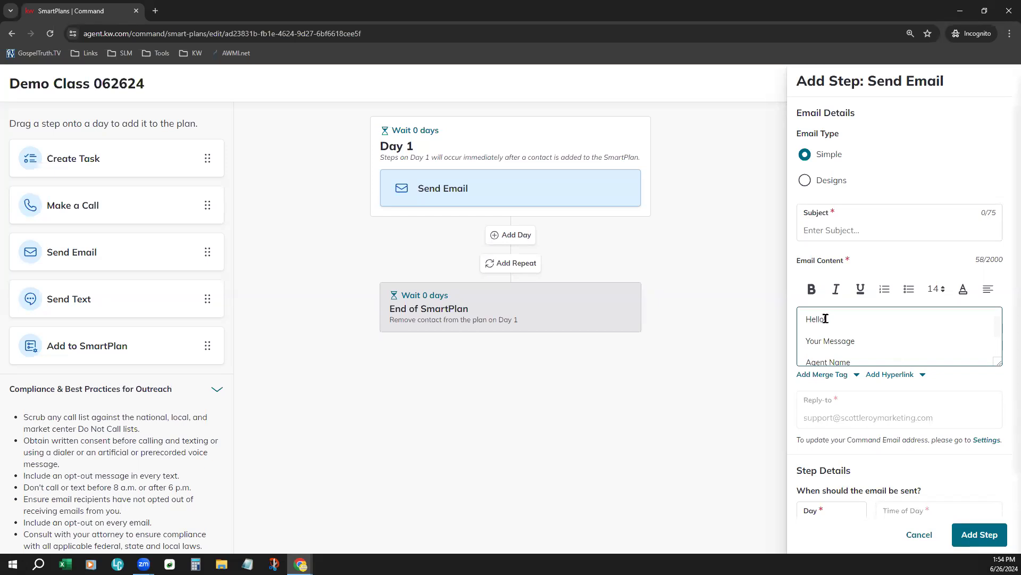
pyautogui.click(826, 374)
pyautogui.click(927, 285)
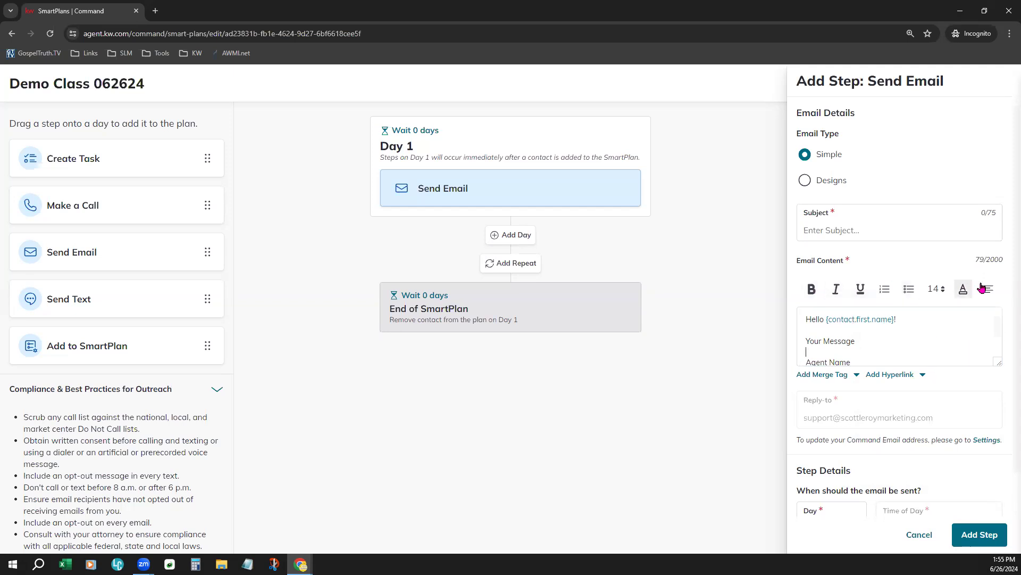
pyautogui.click(899, 317)
pyautogui.scroll(-1, 969, 379)
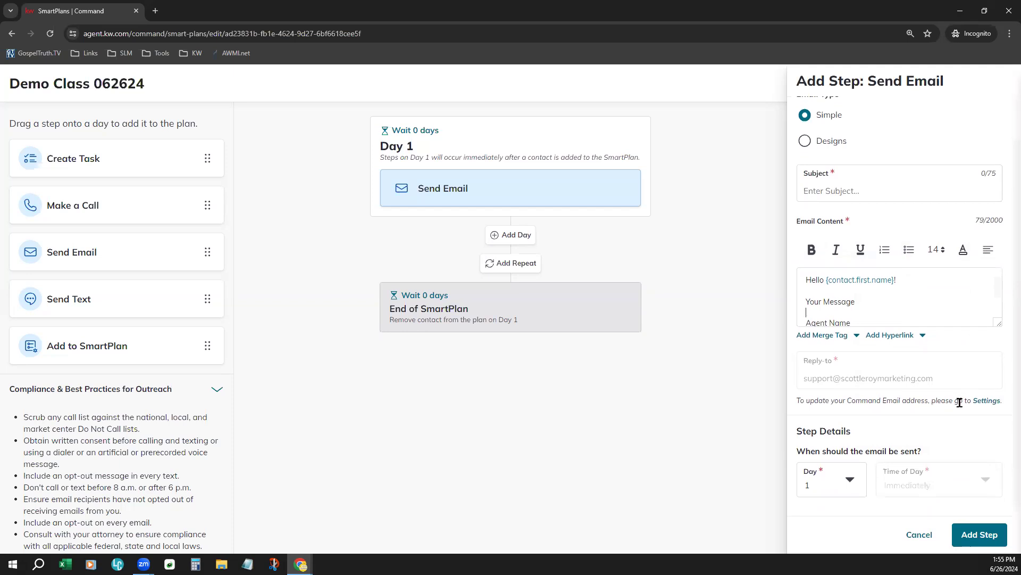
pyautogui.scroll(1, 959, 402)
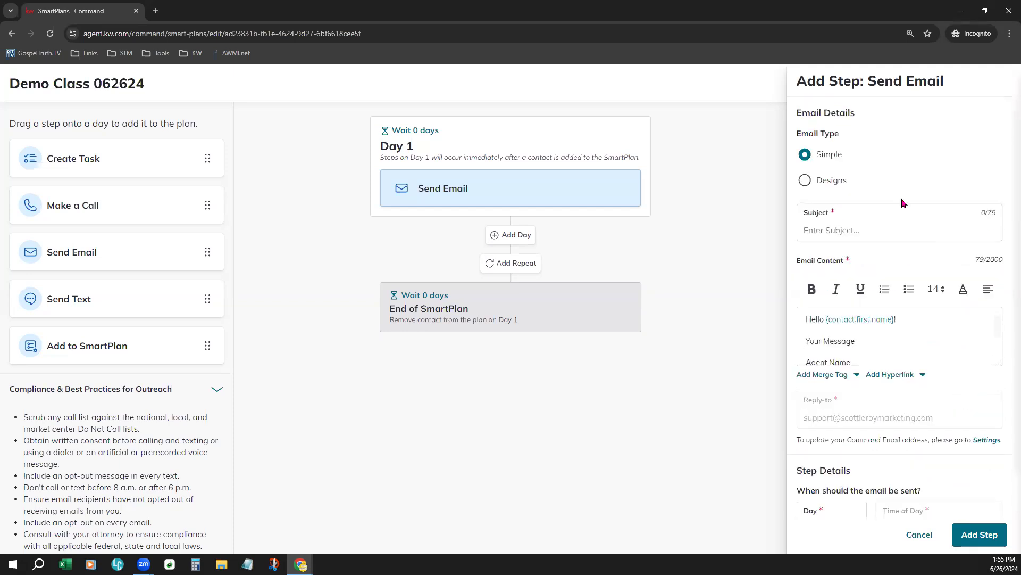
# Switch the email type to Designs, enter the subject "Demo Subject", and open the design template library
pyautogui.click(807, 181)
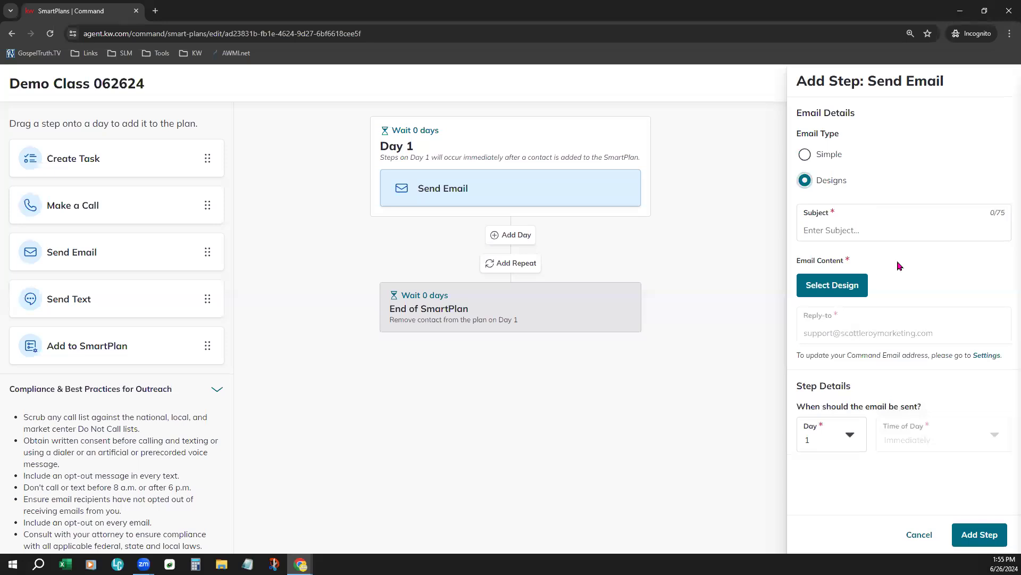
pyautogui.click(893, 230)
pyautogui.write('Demo Subject')
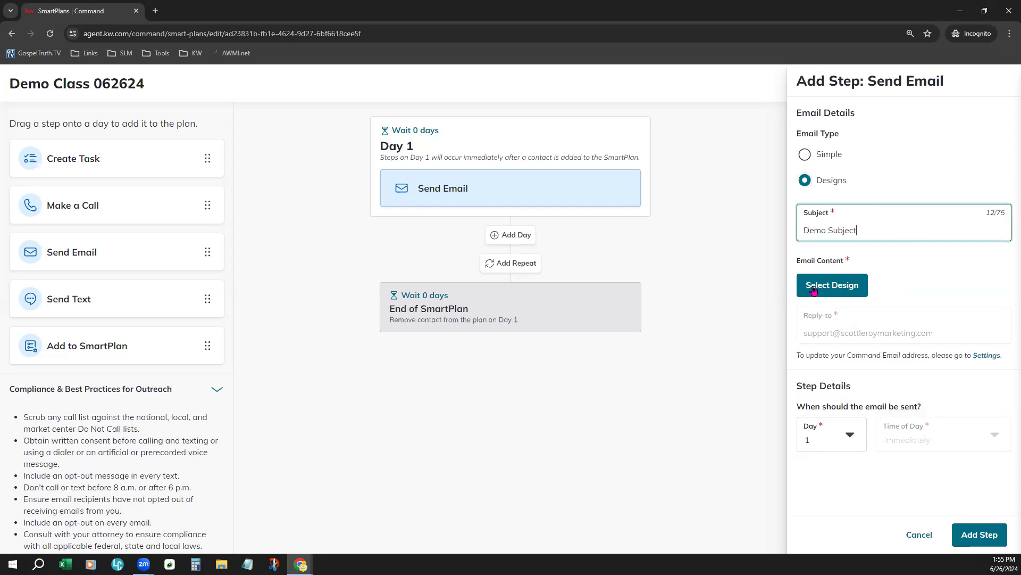
pyautogui.click(855, 288)
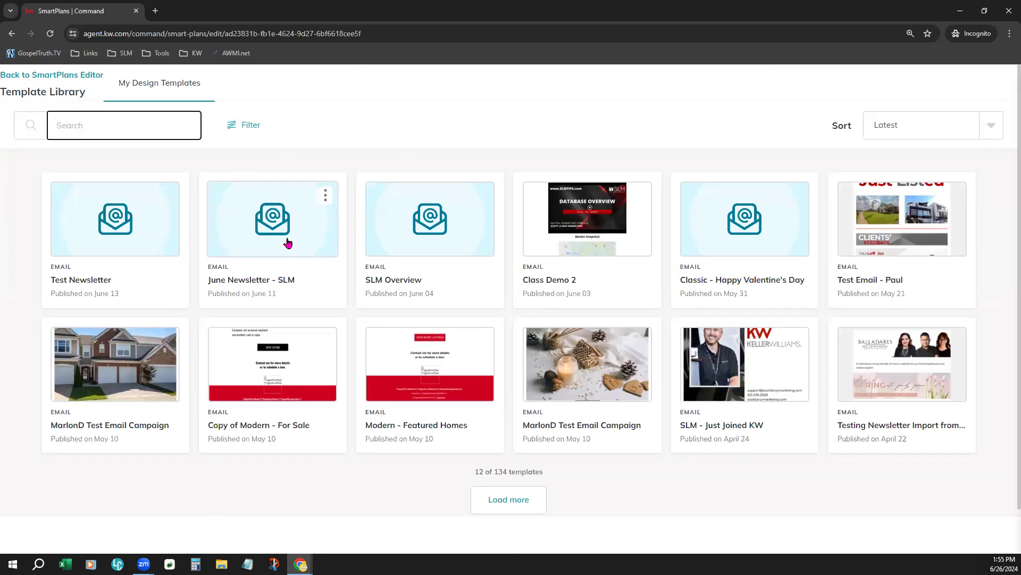
# Open the June Newsletter - SLM design template and review its content
pyautogui.click(245, 252)
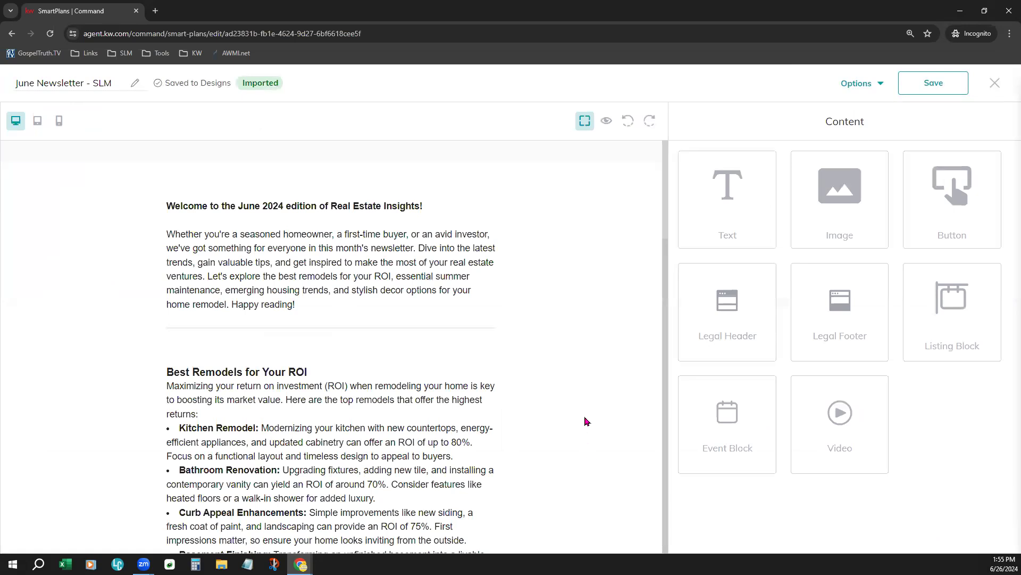
pyautogui.scroll(-5, 488, 345)
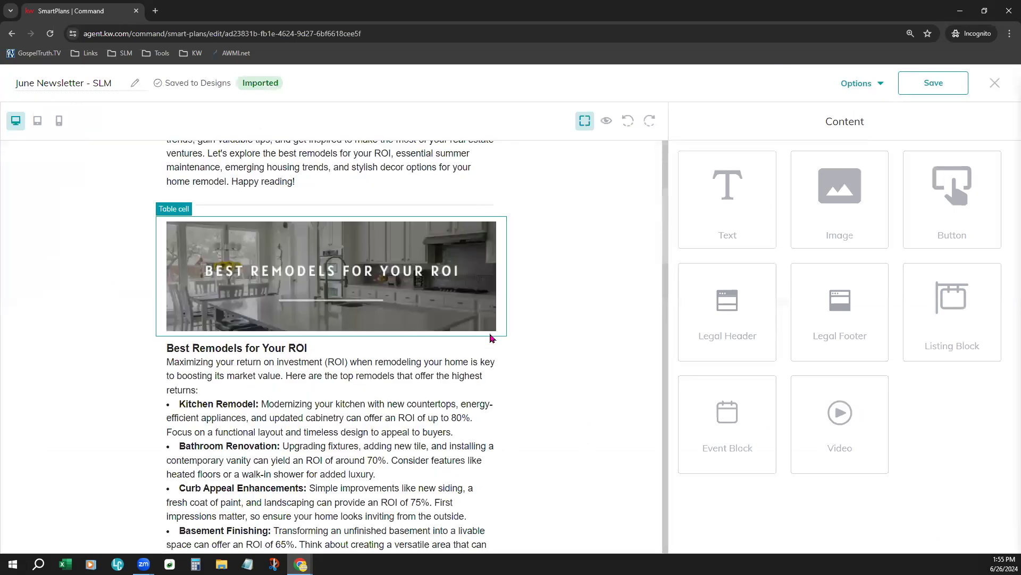
pyautogui.scroll(-3, 490, 338)
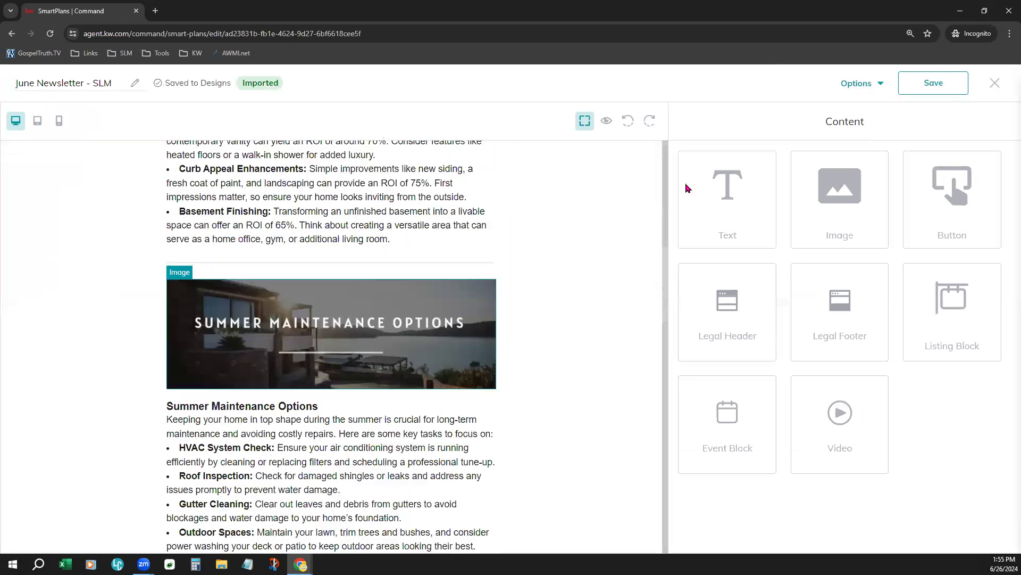
# Preview the June Newsletter - SLM design, and exit the editor with the changes saved to the email step
pyautogui.click(857, 85)
pyautogui.click(863, 116)
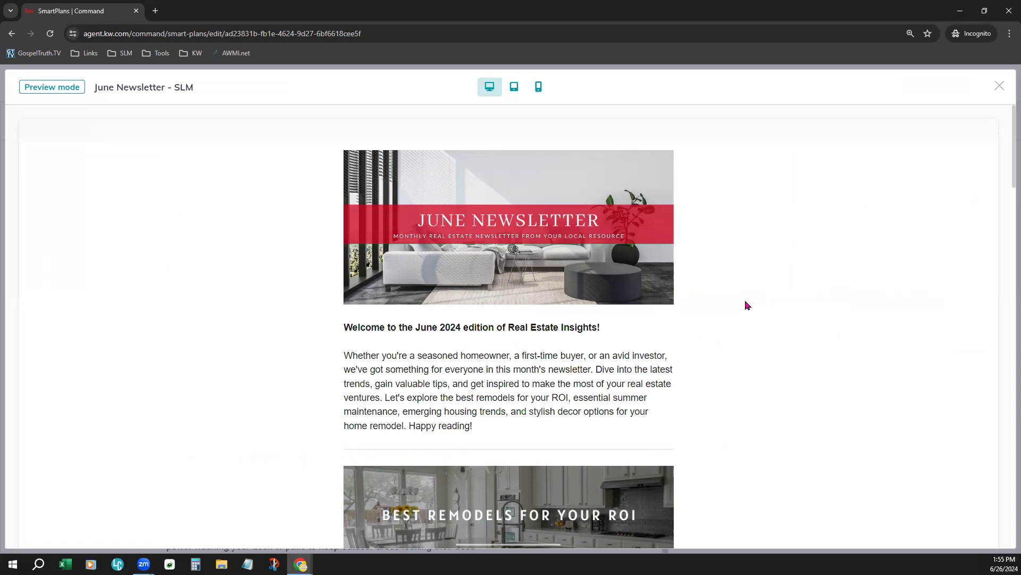
pyautogui.scroll(-1, 747, 305)
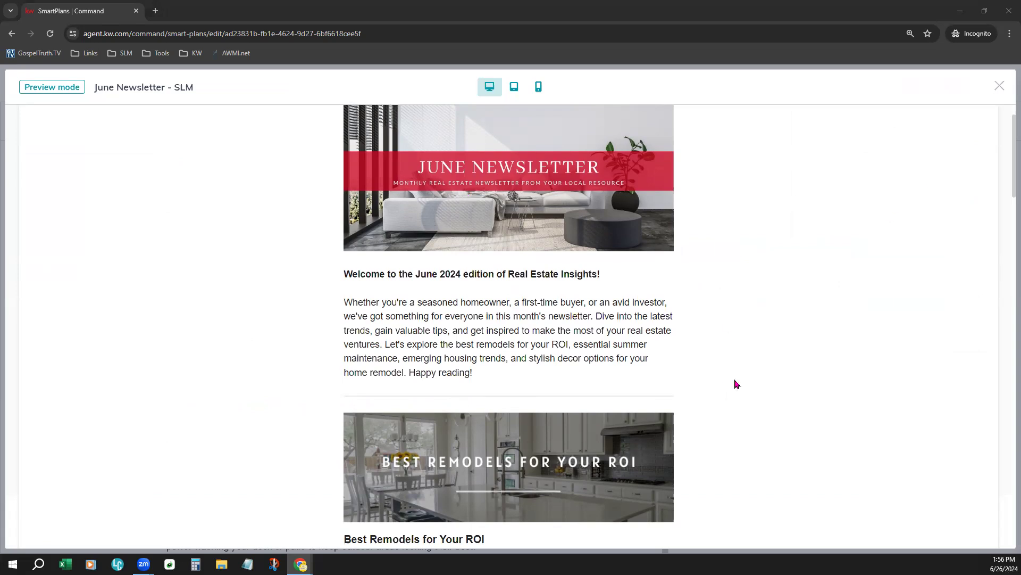
pyautogui.scroll(-1, 812, 302)
pyautogui.scroll(-15, 810, 302)
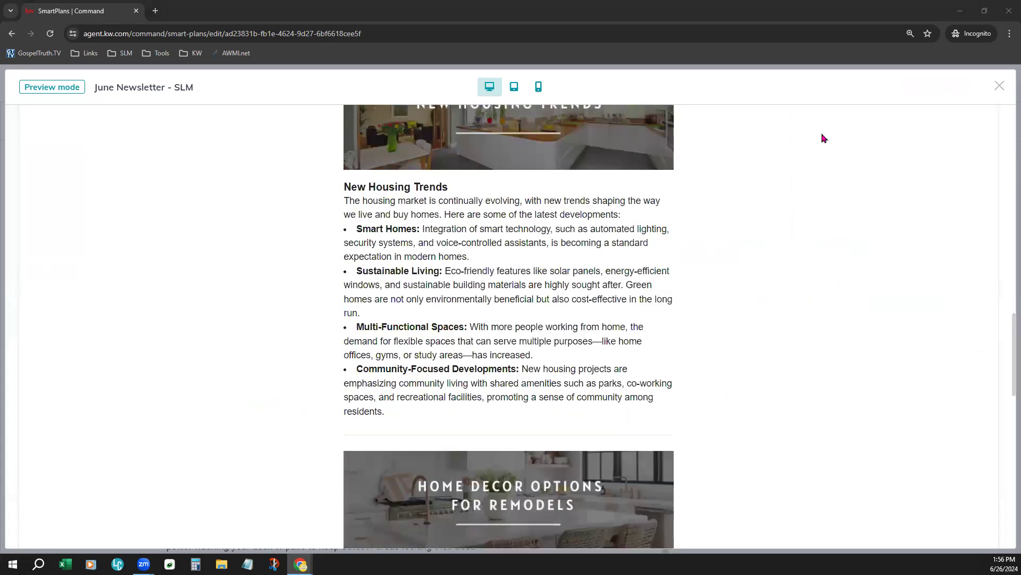
pyautogui.click(999, 88)
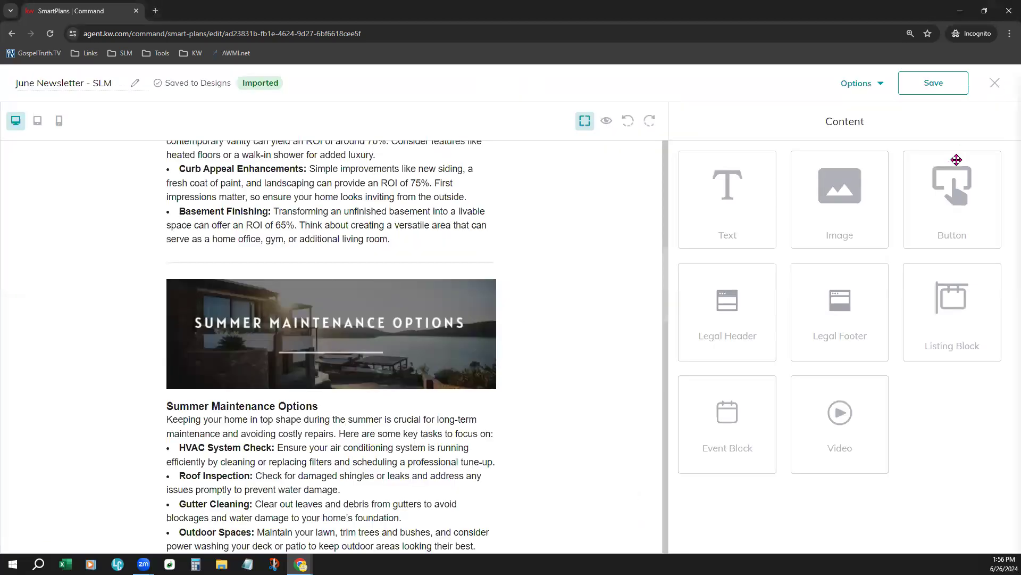
pyautogui.click(998, 82)
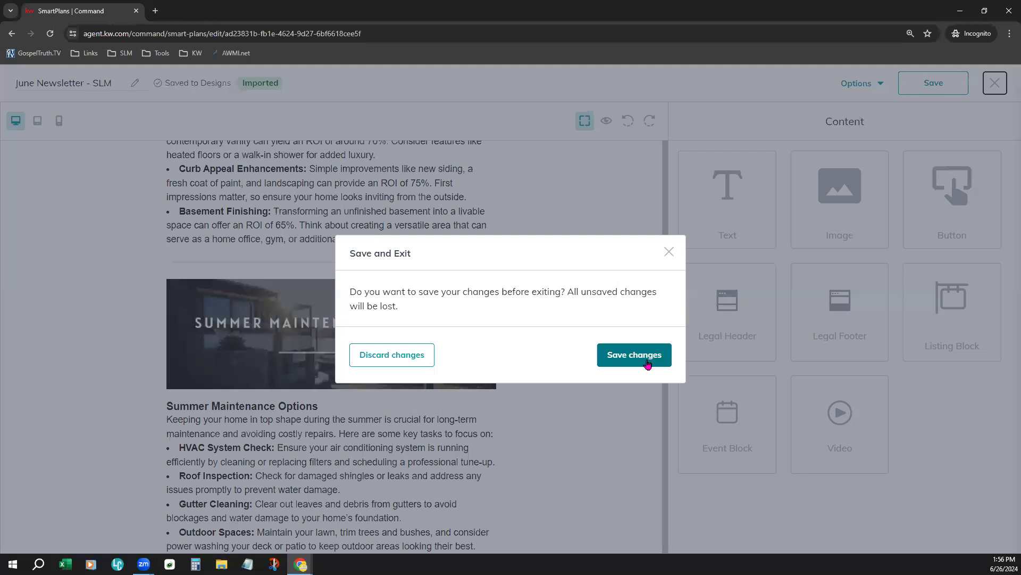
pyautogui.click(647, 362)
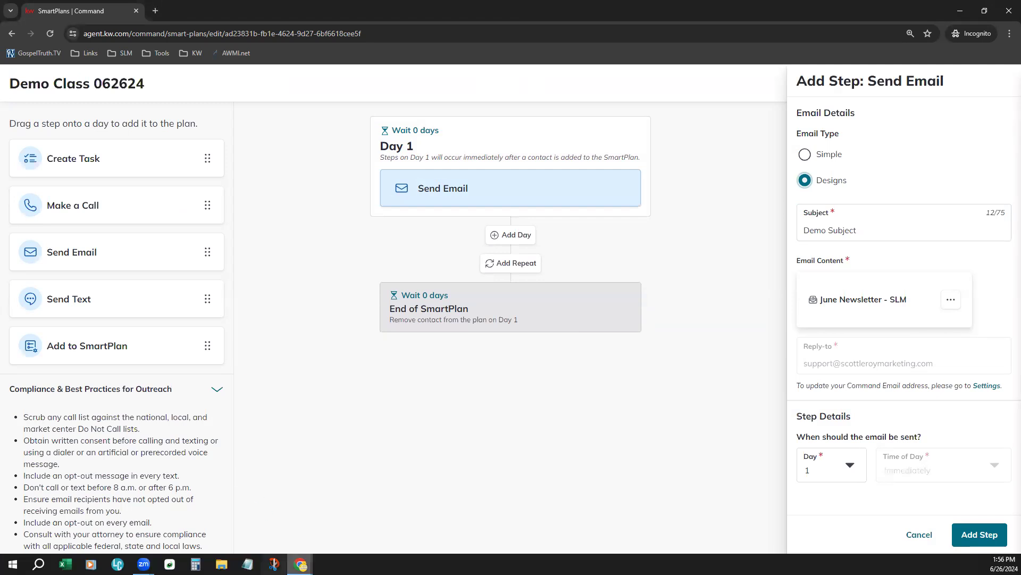
# Switch to the Gmail window and examine the Monthly Neighborhood Update email from its footer up to its header
pyautogui.moveTo(300, 564)
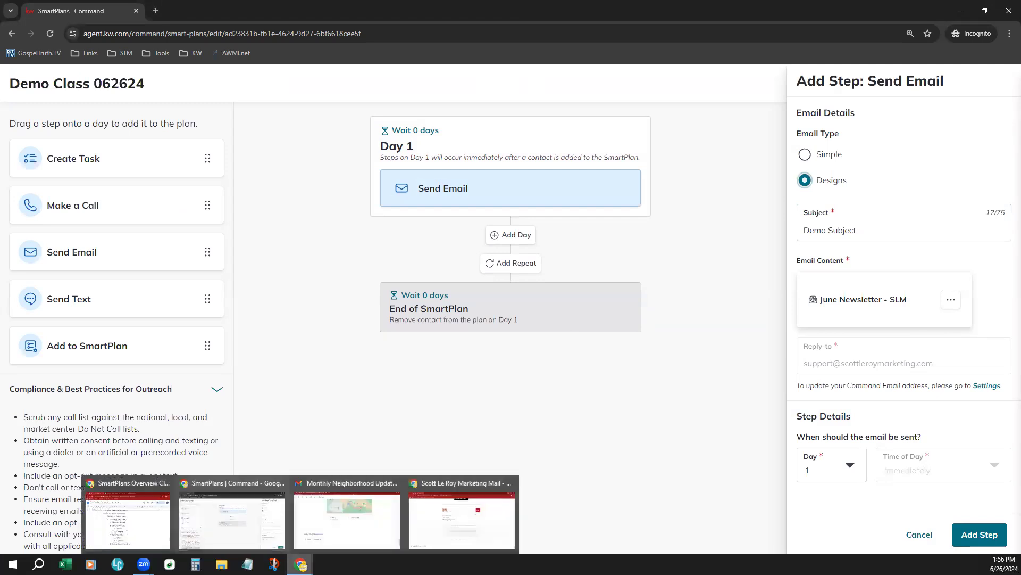
pyautogui.click(434, 519)
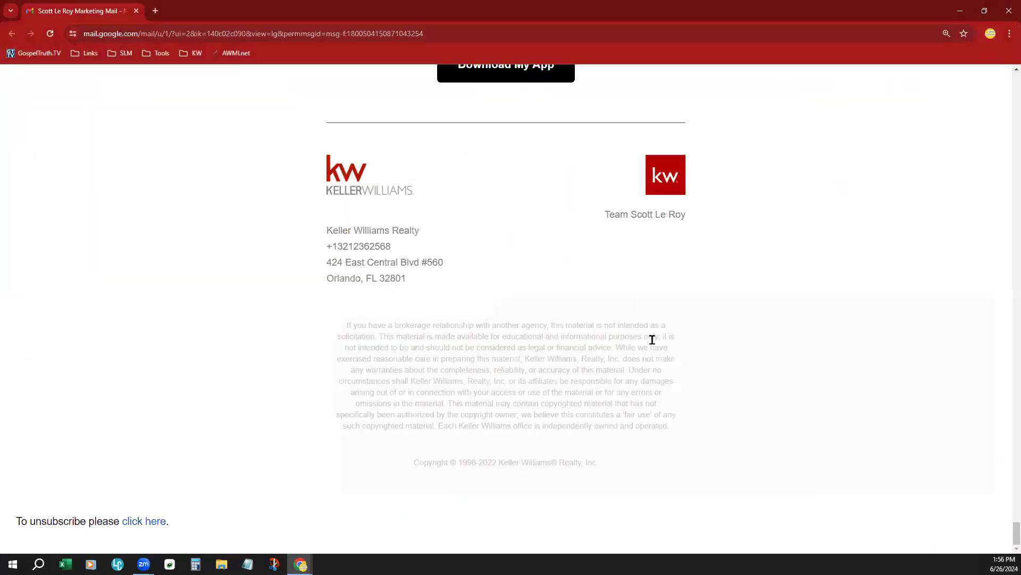
pyautogui.scroll(4, 673, 354)
pyautogui.scroll(4, 667, 278)
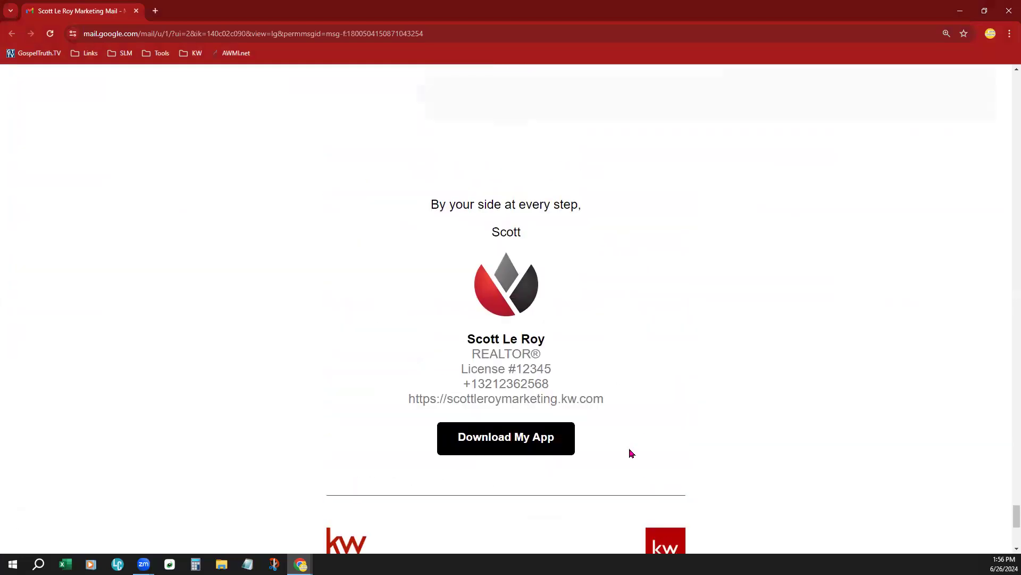
pyautogui.scroll(17, 783, 404)
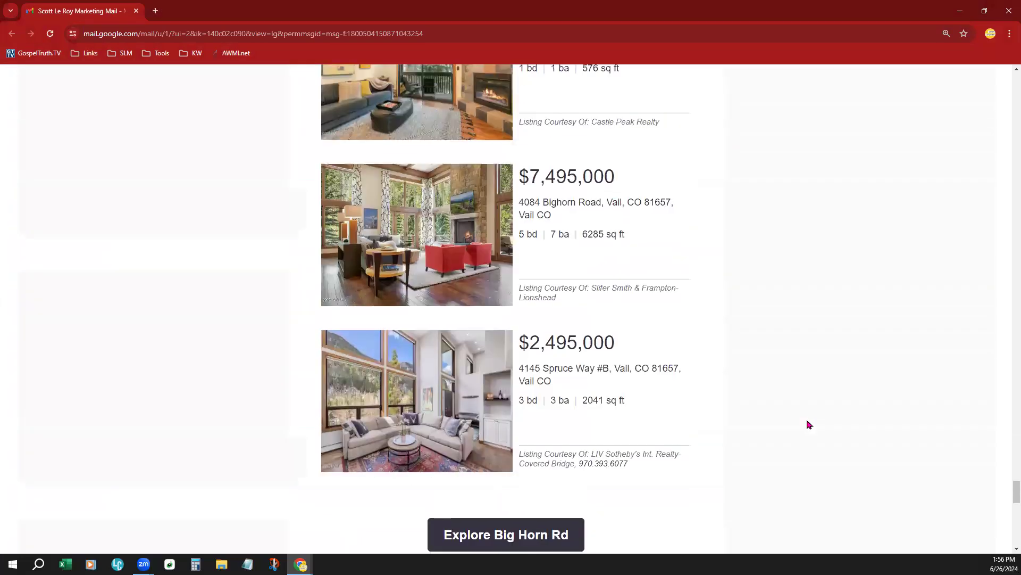
pyautogui.scroll(12, 680, 369)
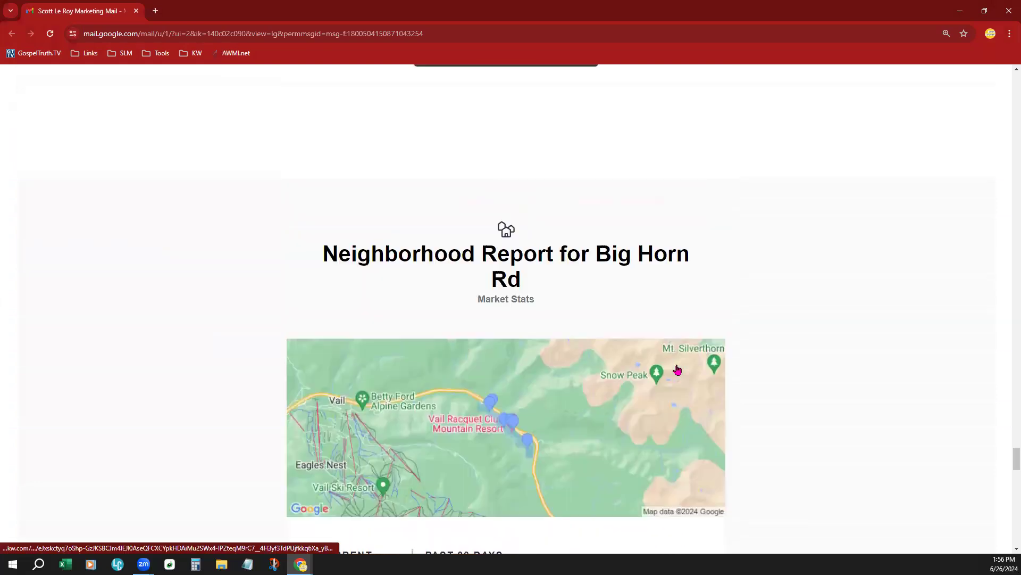
pyautogui.scroll(1, 944, 126)
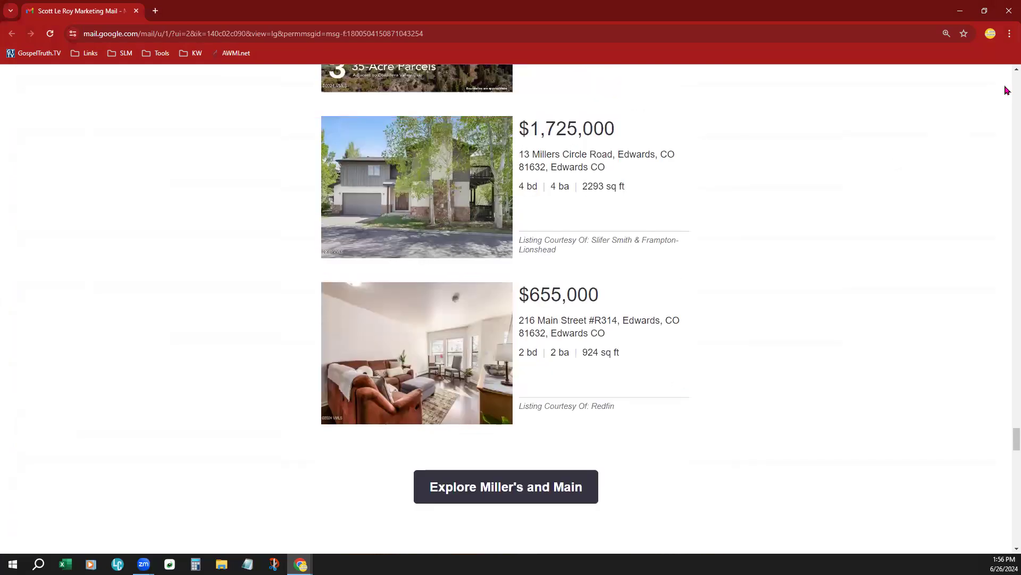
pyautogui.press('Home')
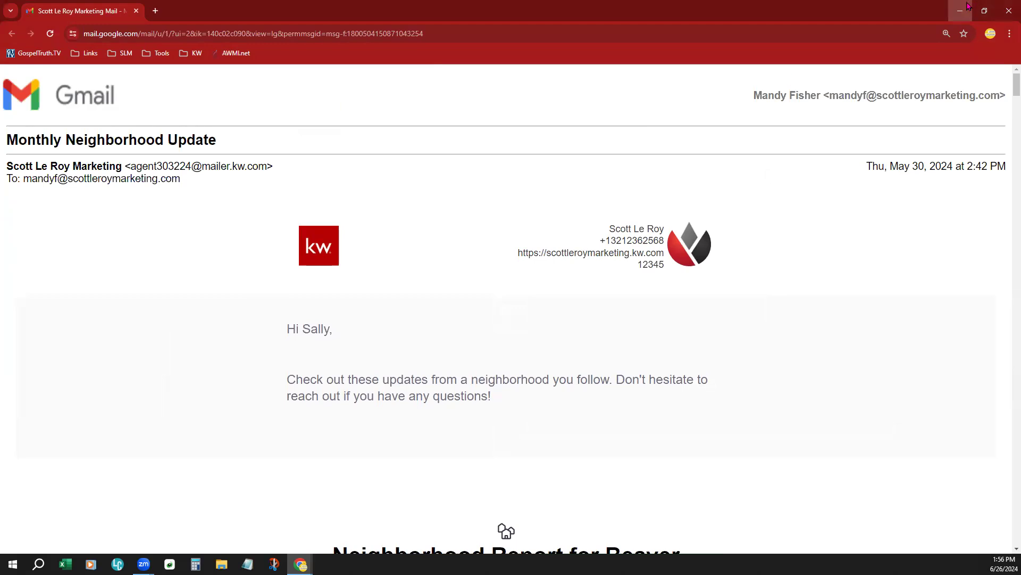
pyautogui.click(960, 10)
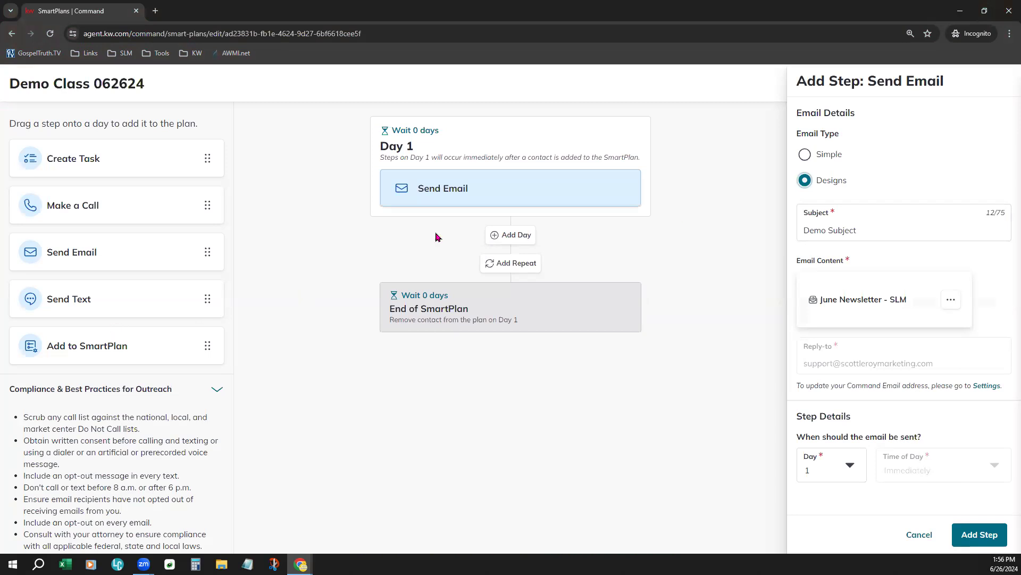
# Discard the unadded Send Email step and place a Send Text step on Day 1 instead
pyautogui.click(927, 533)
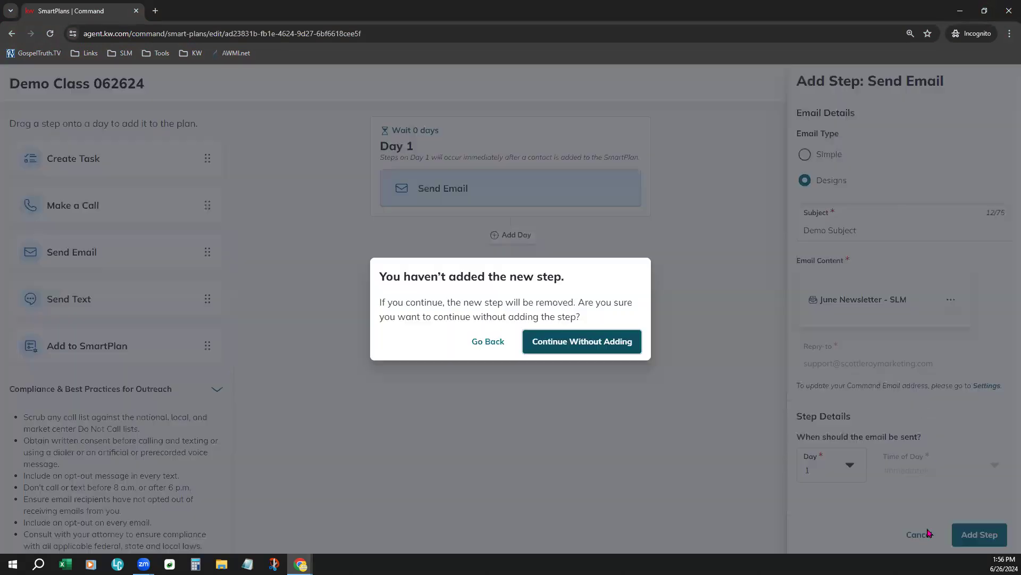
pyautogui.click(536, 345)
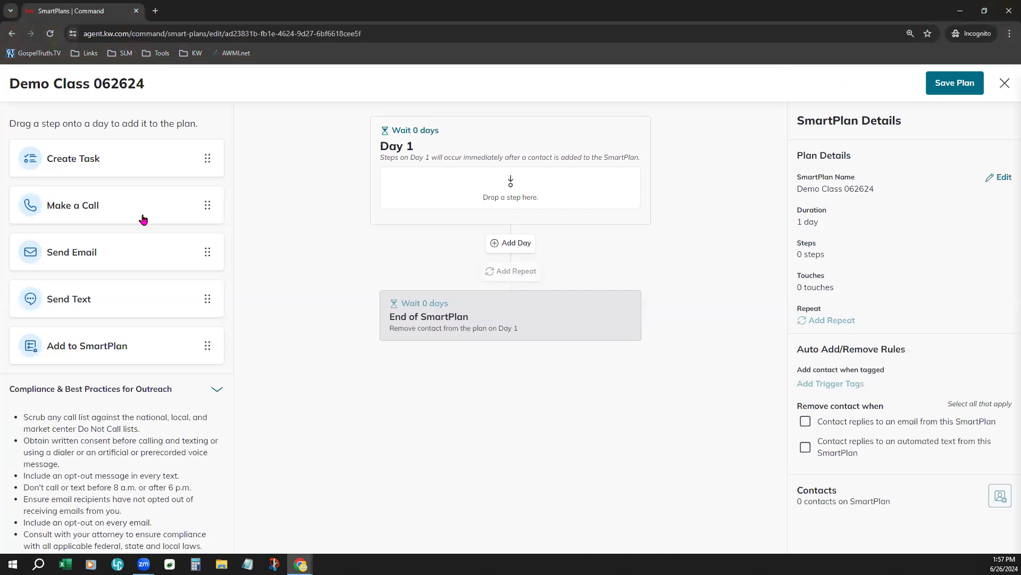
pyautogui.moveTo(62, 308); pyautogui.dragTo(433, 186)
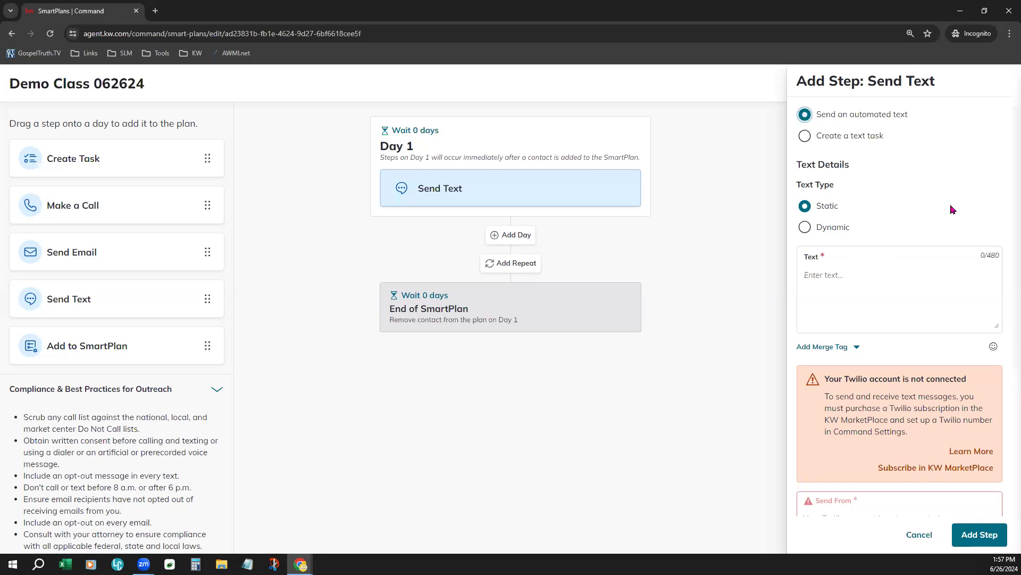
# Enter "Sample Text" as the static text message
pyautogui.scroll(-1, 952, 209)
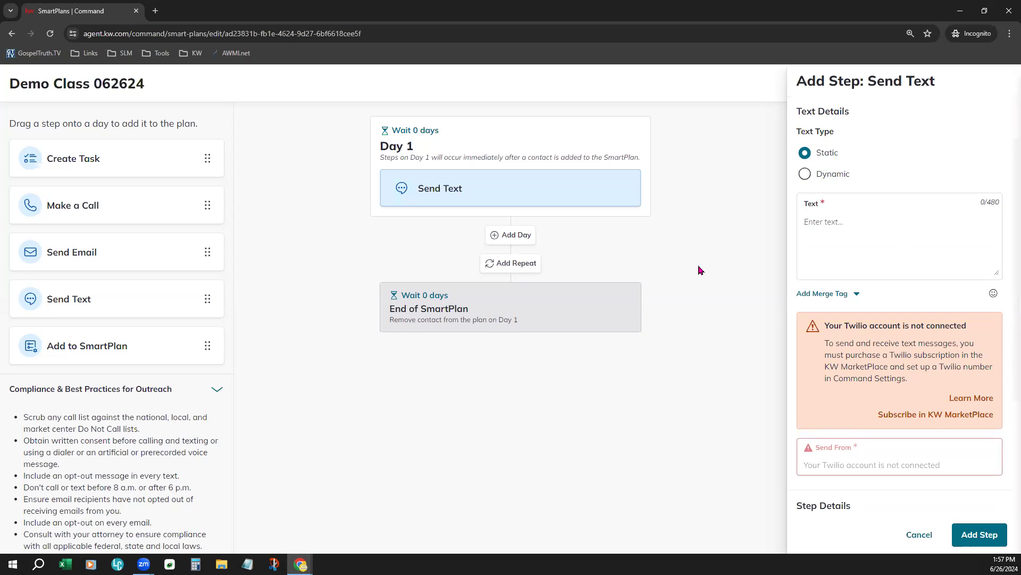
pyautogui.write('Sample Text')
pyautogui.click(806, 301)
pyautogui.click(890, 218)
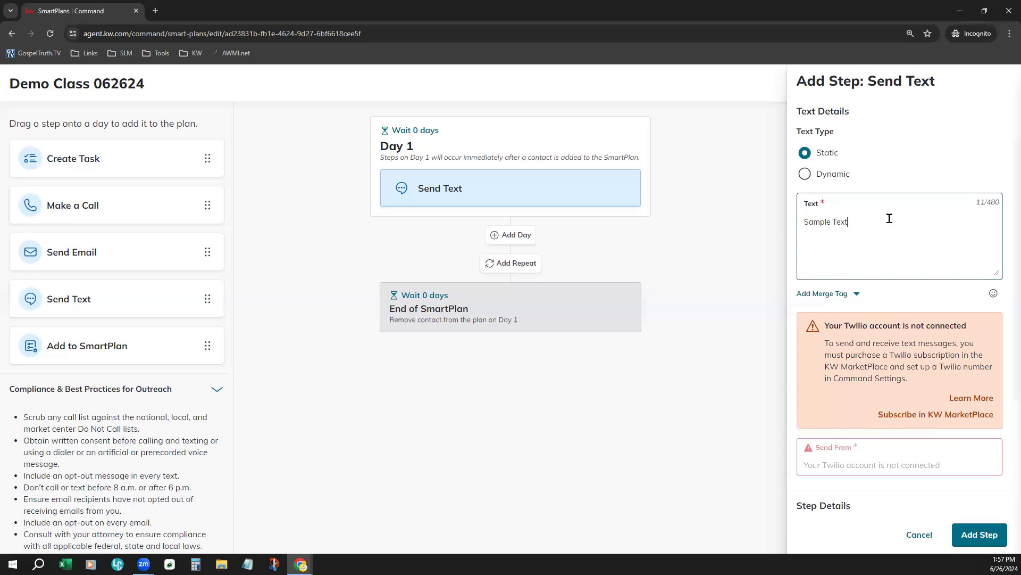
# Replace the message with "Hello {contact.first.name}!" using the contact first-name merge tag, followed by a grinning-face emoji
pyautogui.tripleClick(826, 223)
pyautogui.write('Hello')
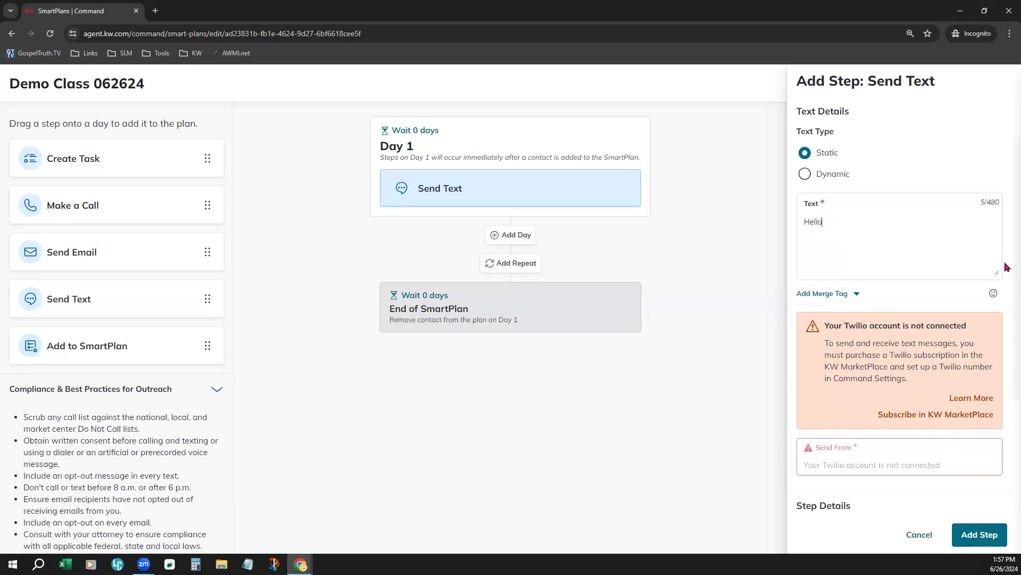
pyautogui.click(824, 294)
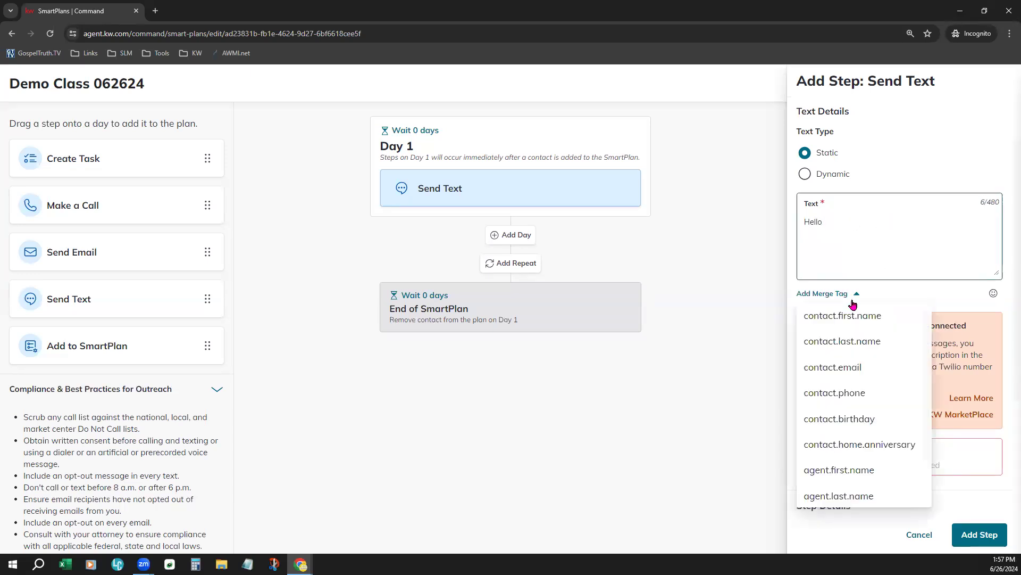
pyautogui.click(846, 312)
pyautogui.write('!')
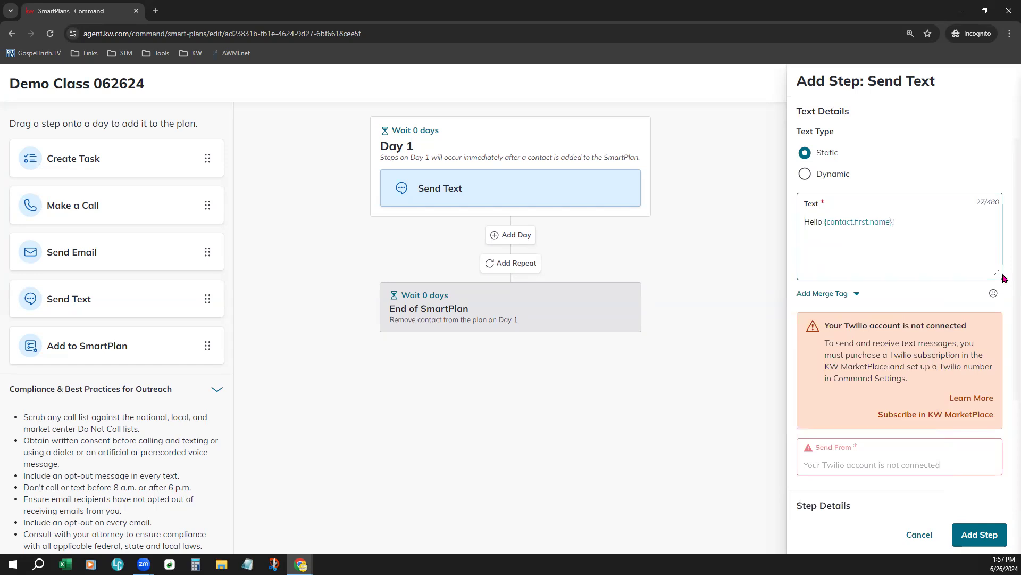
pyautogui.click(993, 293)
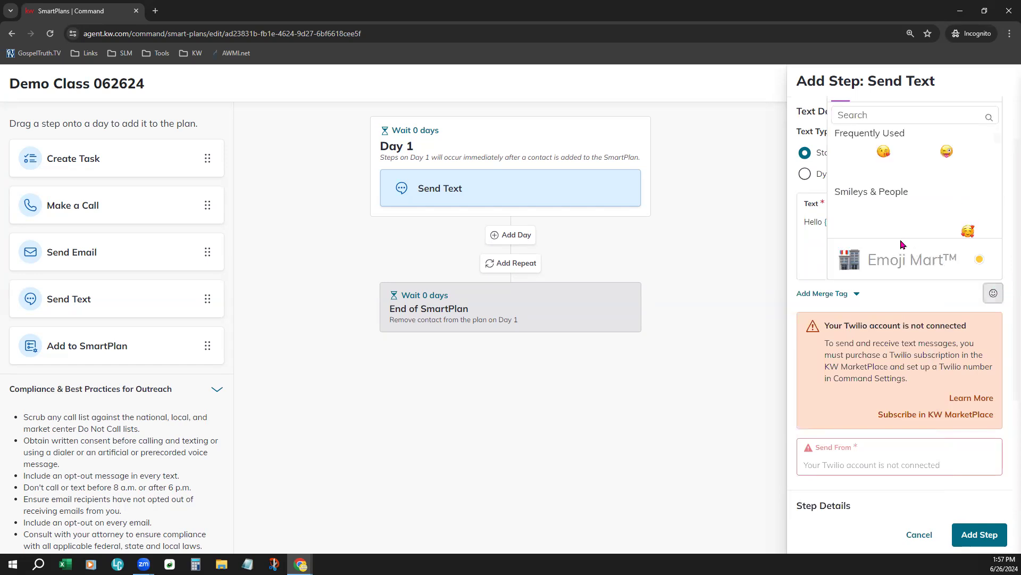
pyautogui.click(863, 153)
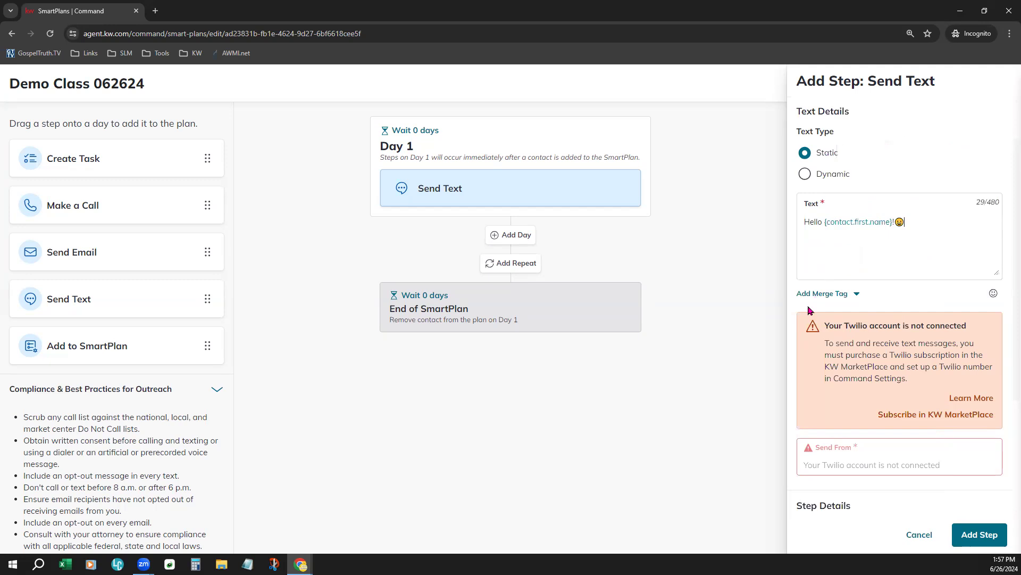
# Switch the text type to Dynamic and review the text message limit and the #1 and #2 text fields
pyautogui.click(832, 175)
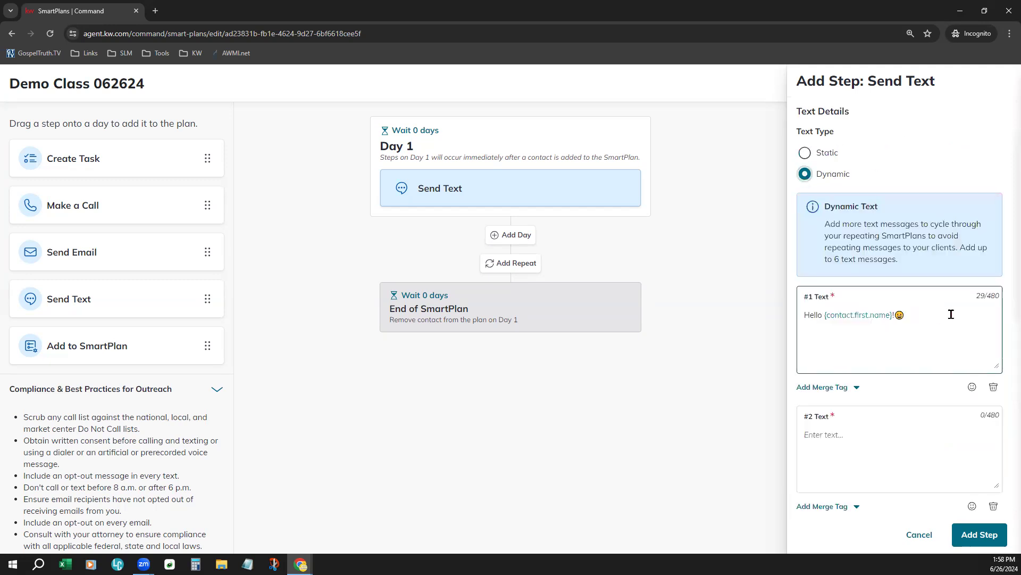
pyautogui.scroll(-3, 951, 314)
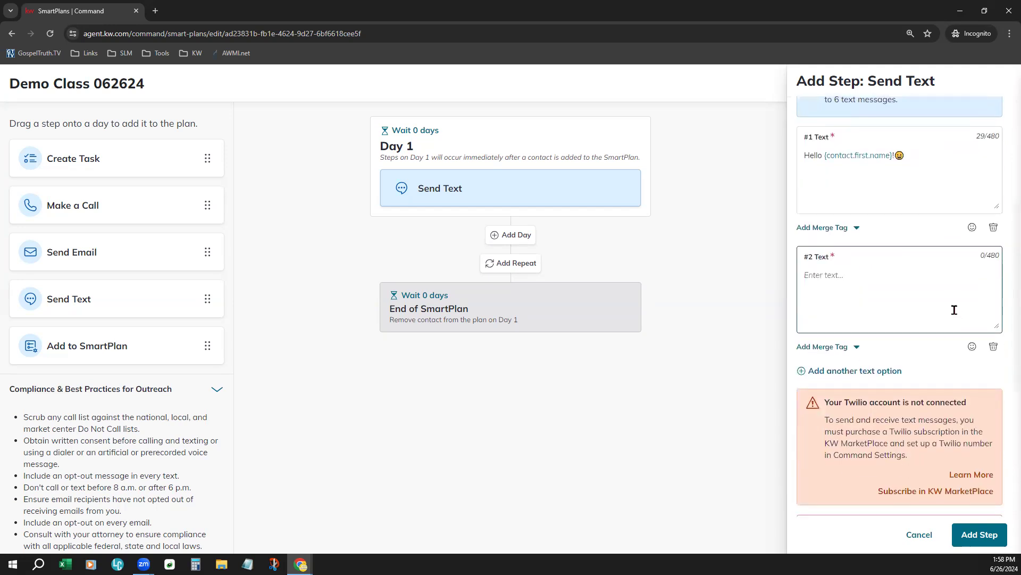
pyautogui.scroll(3, 954, 309)
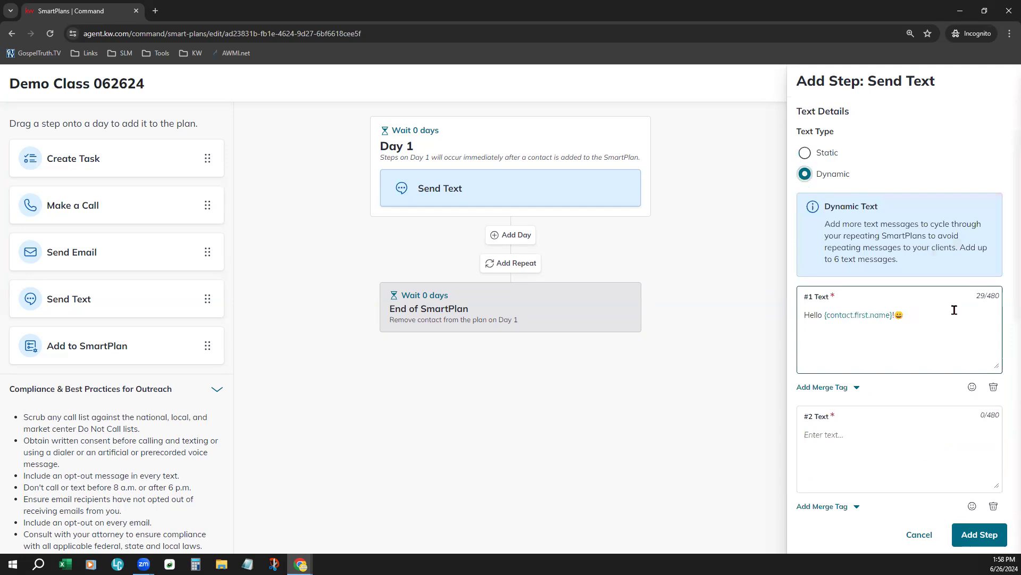
pyautogui.moveTo(833, 260); pyautogui.dragTo(888, 260)
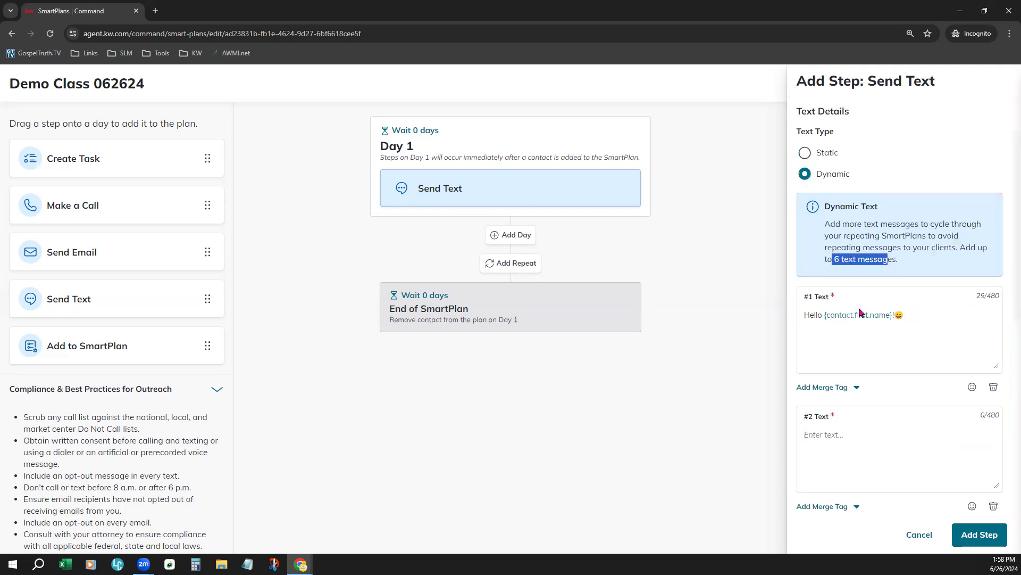
pyautogui.click(934, 280)
pyautogui.click(939, 308)
pyautogui.scroll(-2, 941, 311)
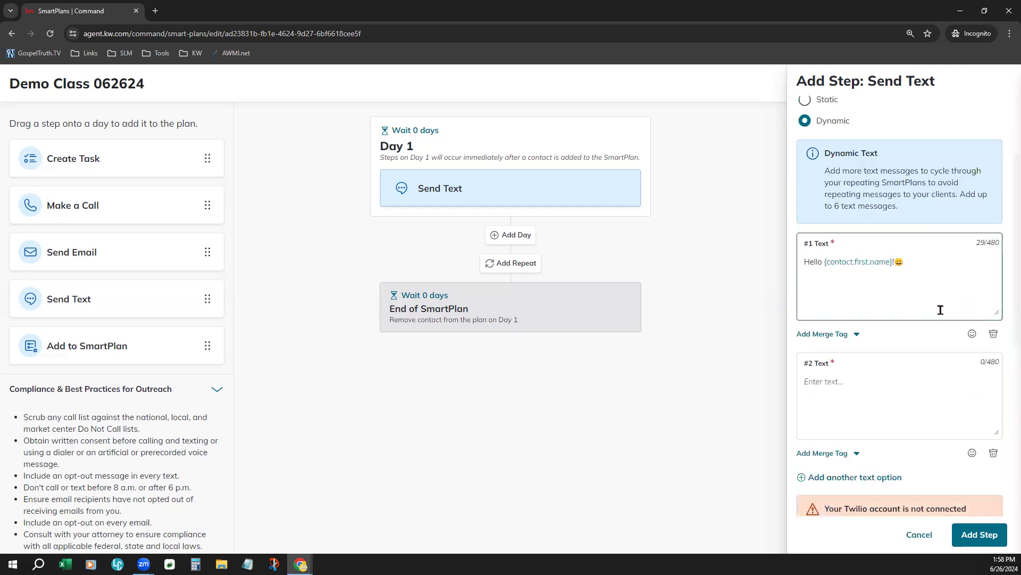
pyautogui.click(942, 315)
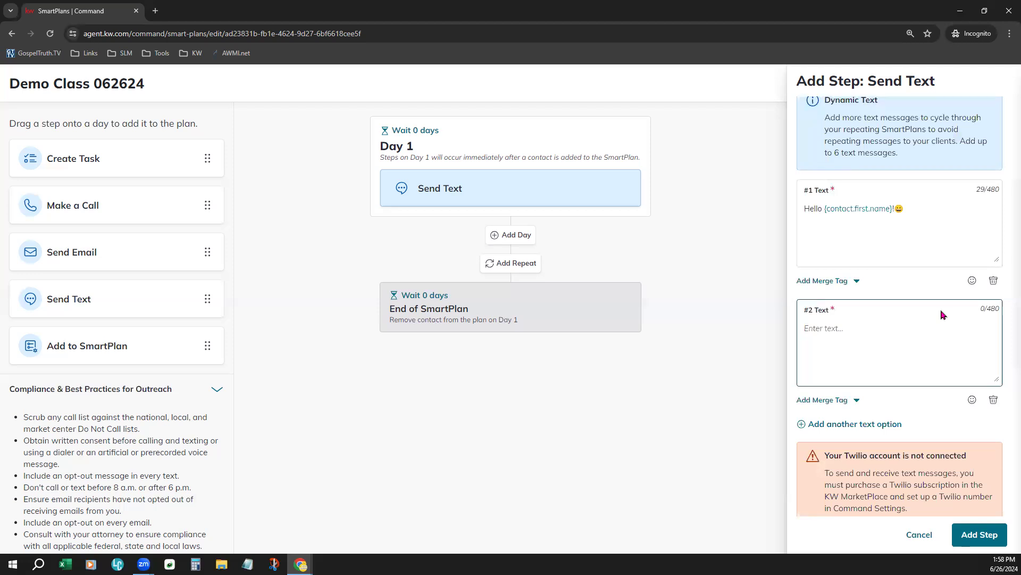
pyautogui.click(867, 207)
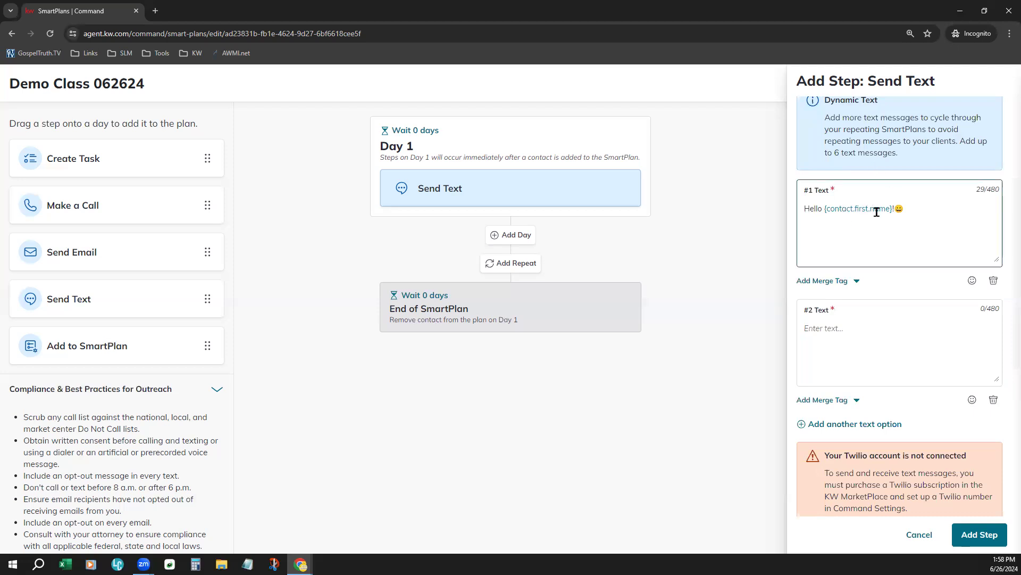
pyautogui.click(939, 326)
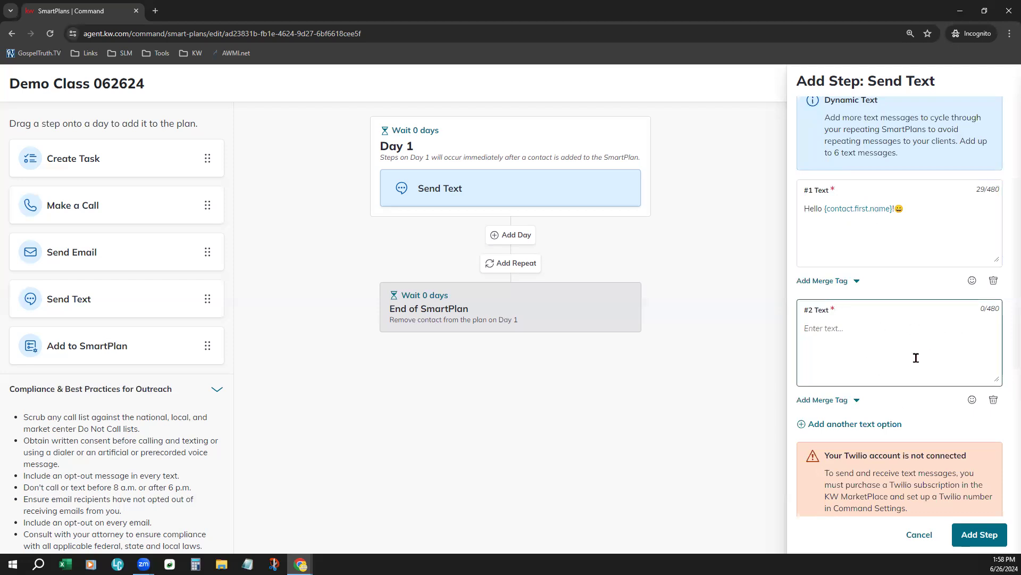
# Switch the Send Text step to a text task, review its task and due-date fields, and discard the unadded step
pyautogui.scroll(-1, 924, 358)
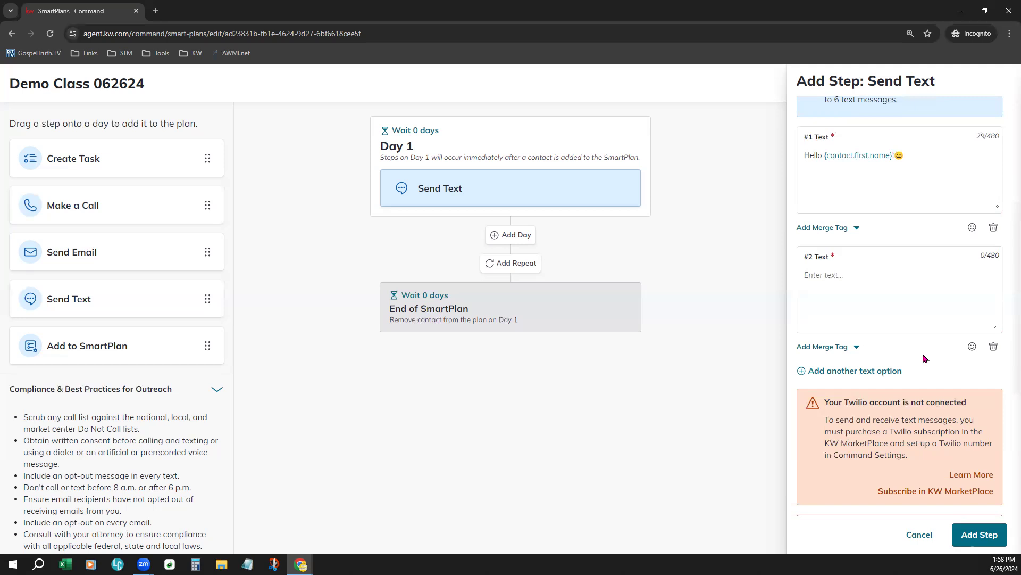
pyautogui.scroll(4, 963, 346)
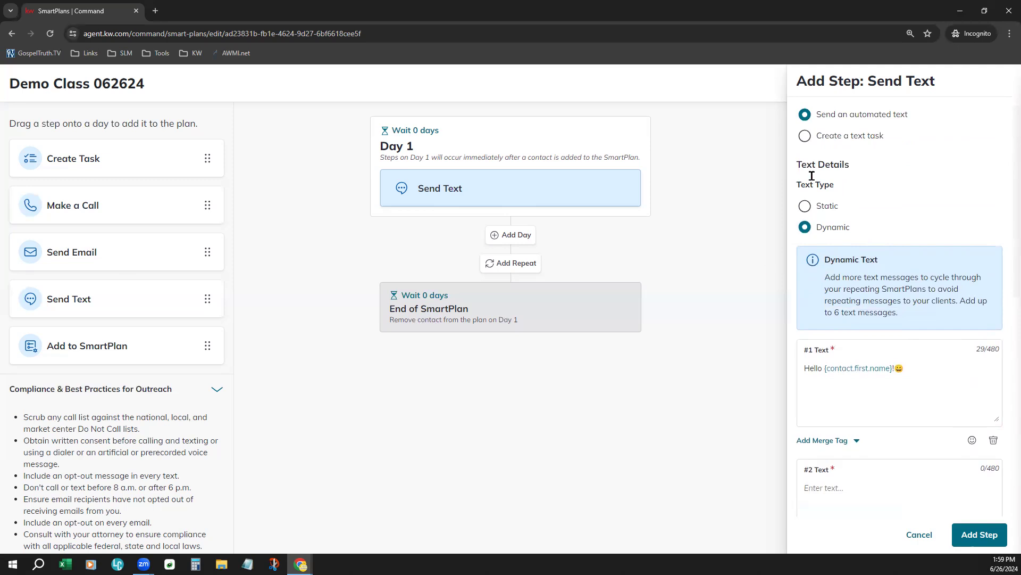
pyautogui.click(805, 135)
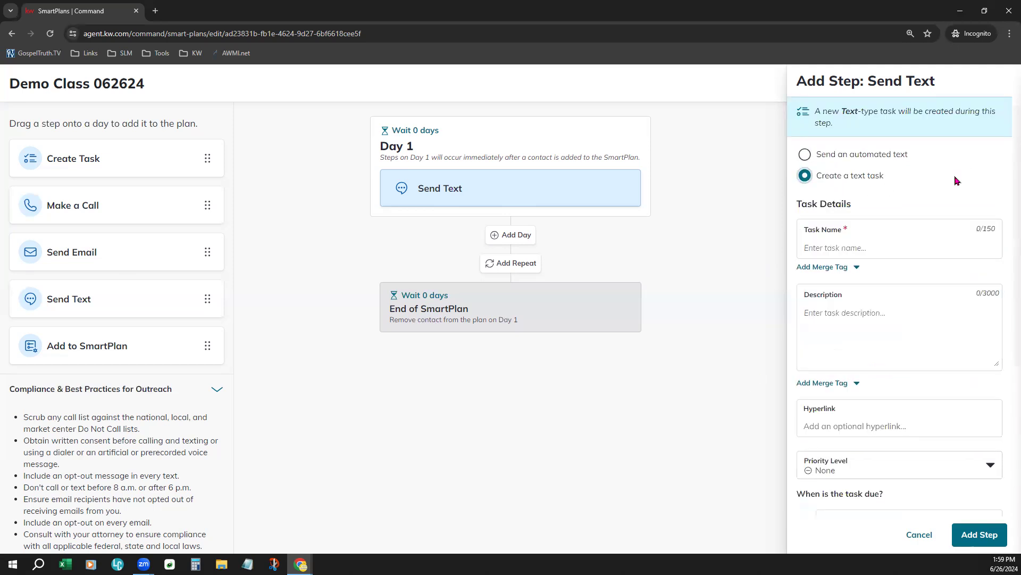
pyautogui.scroll(-4, 893, 505)
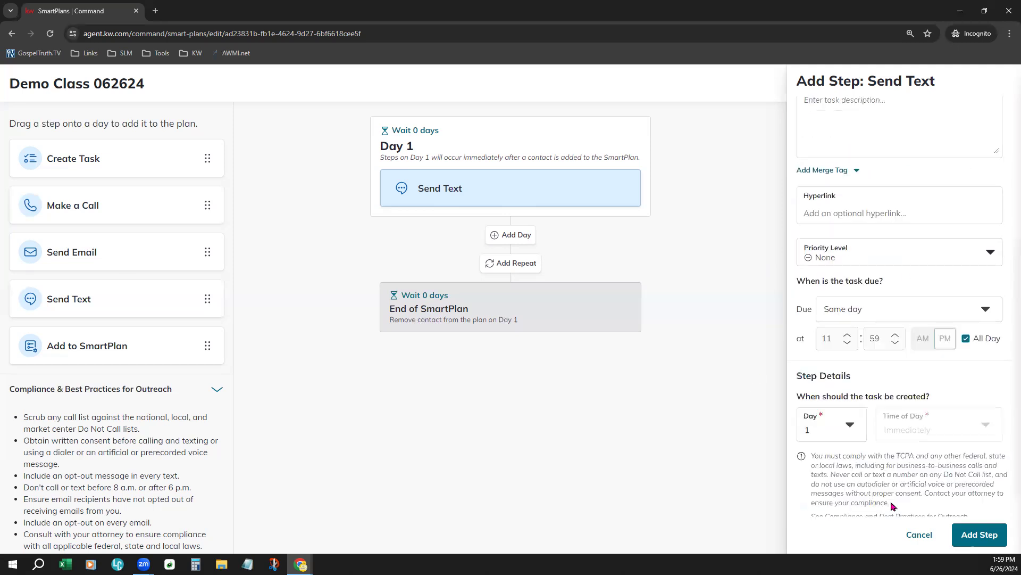
pyautogui.scroll(4, 894, 505)
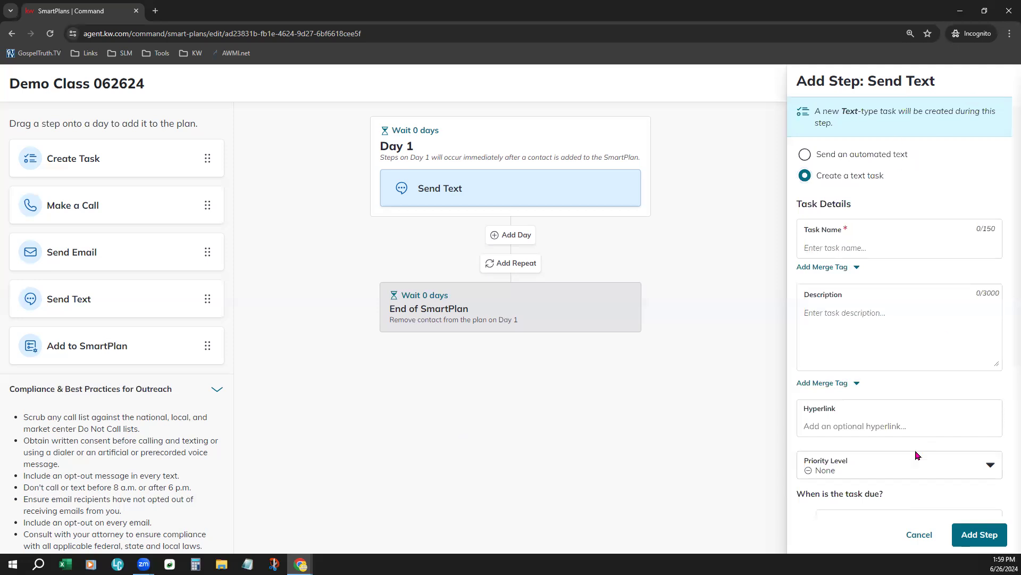
pyautogui.click(920, 534)
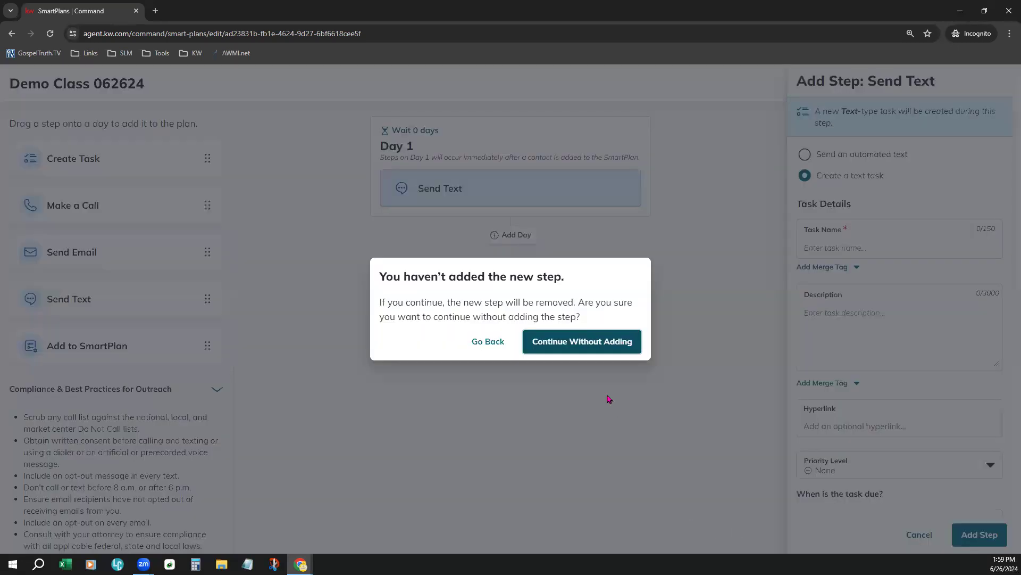
pyautogui.click(590, 346)
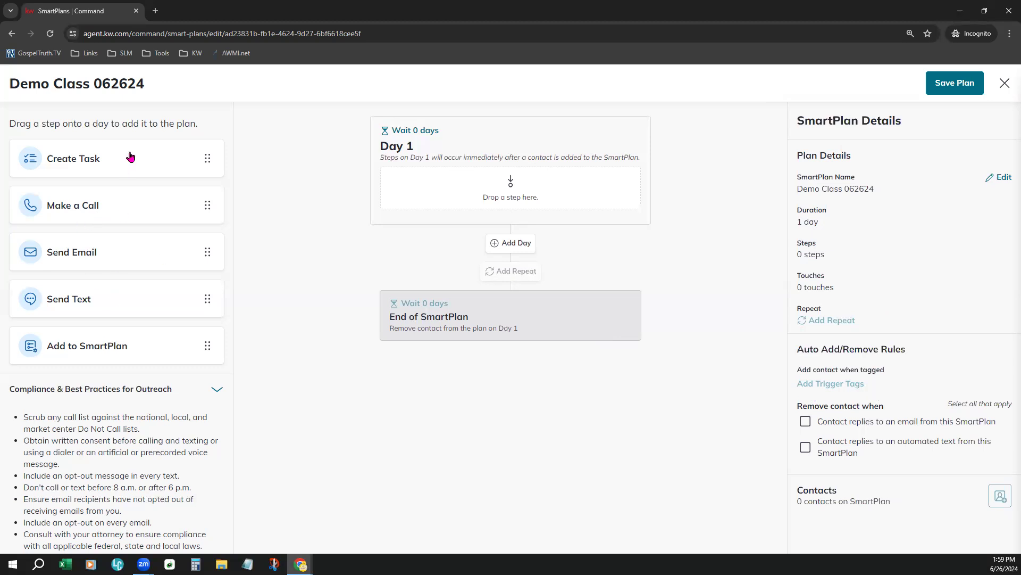
# Add a Send Text step to Day 1 as a text task with task name and description "Demo", and save the plan
pyautogui.moveTo(128, 163); pyautogui.dragTo(478, 183)
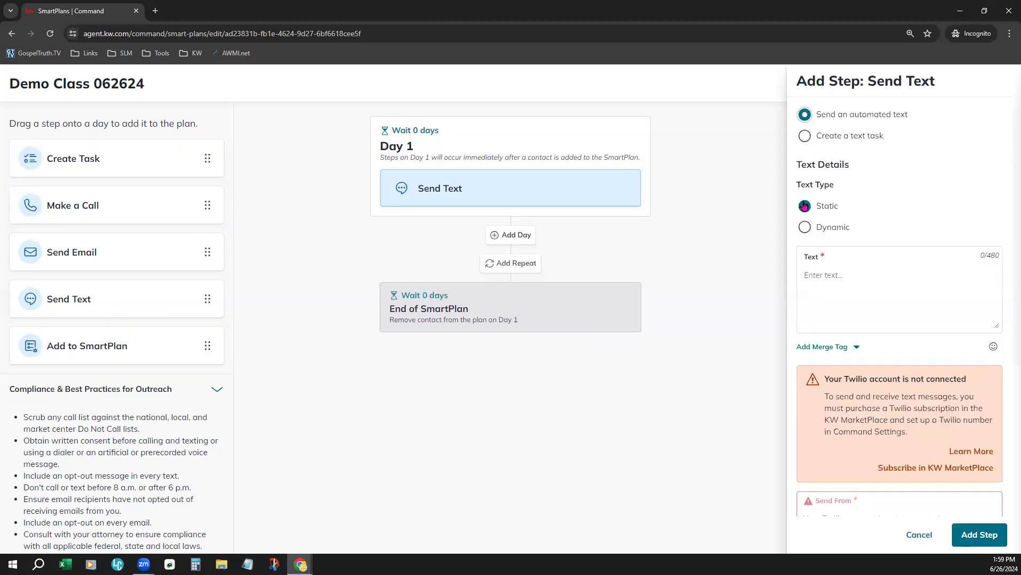
pyautogui.click(824, 136)
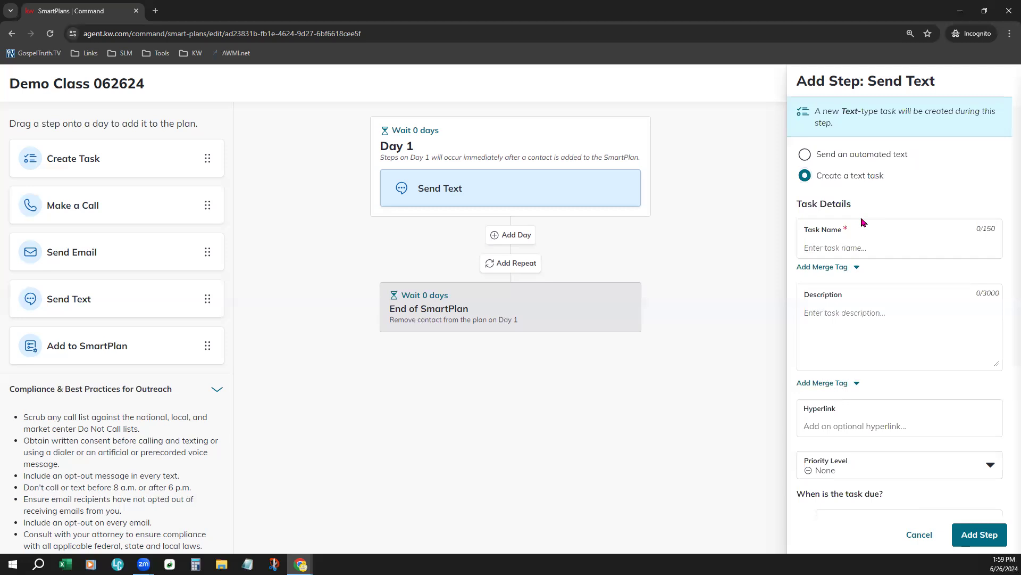
pyautogui.click(839, 248)
pyautogui.write('Demo')
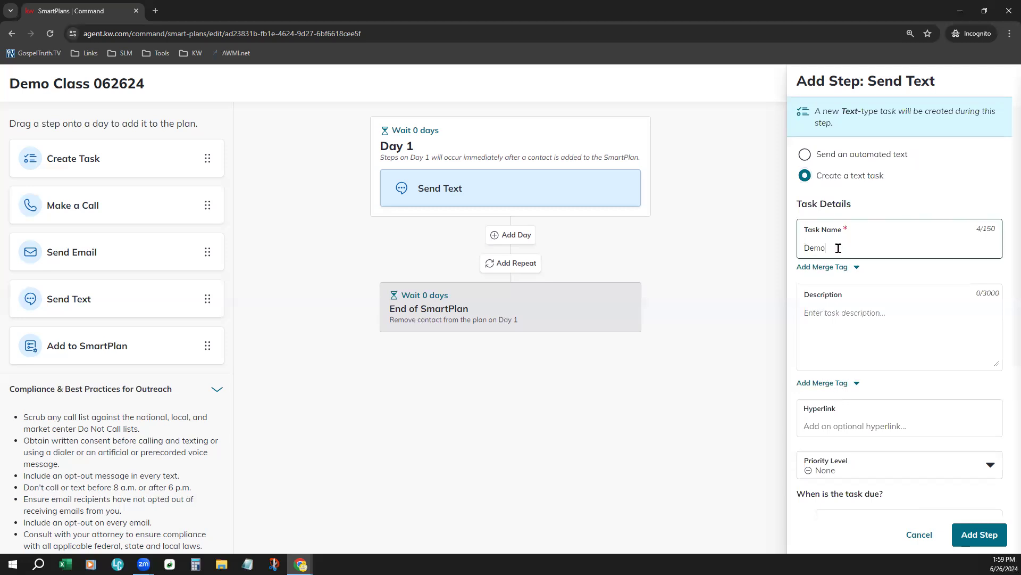
pyautogui.click(839, 313)
pyautogui.write('Demo')
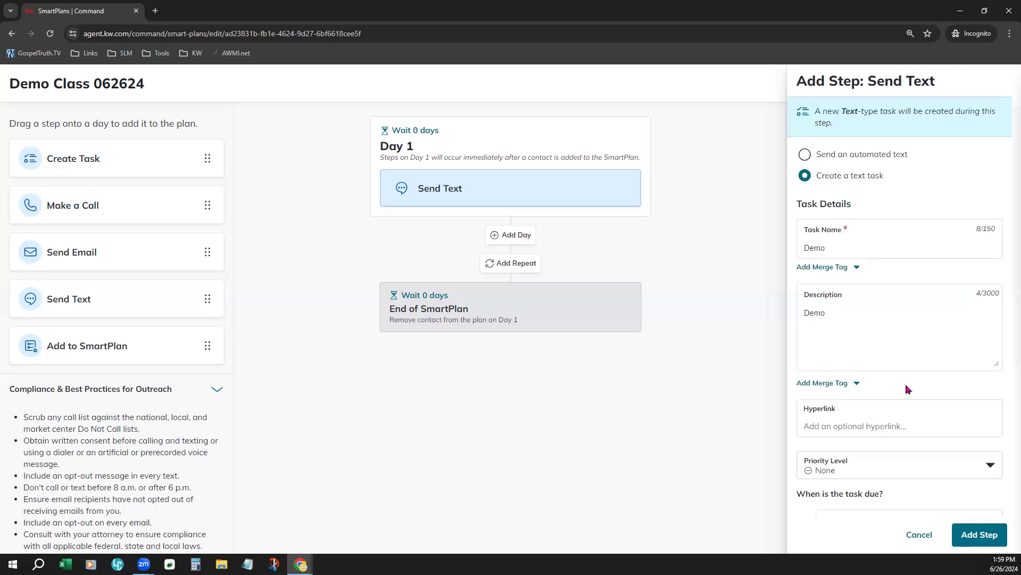
pyautogui.scroll(-4, 915, 474)
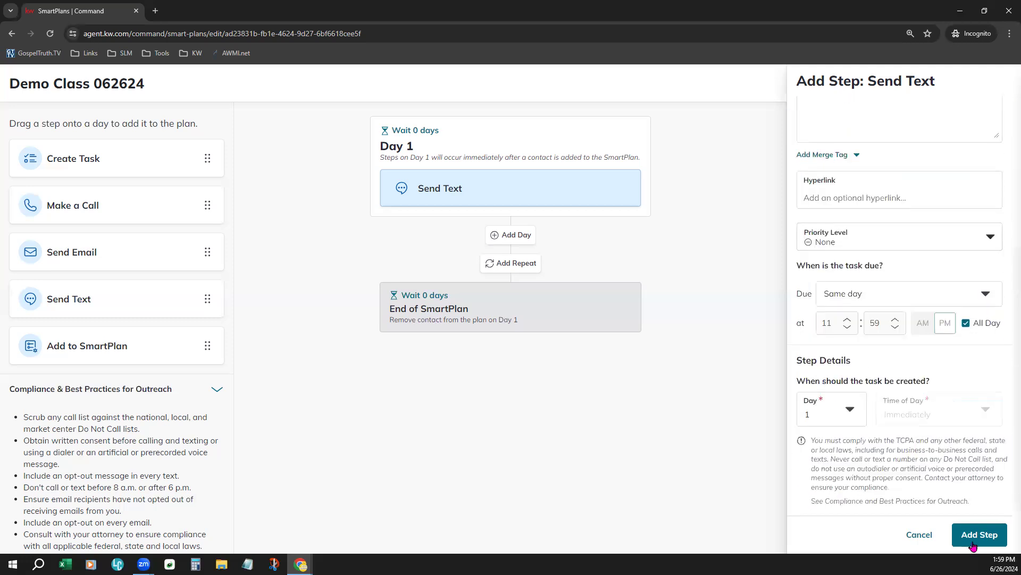
pyautogui.click(979, 534)
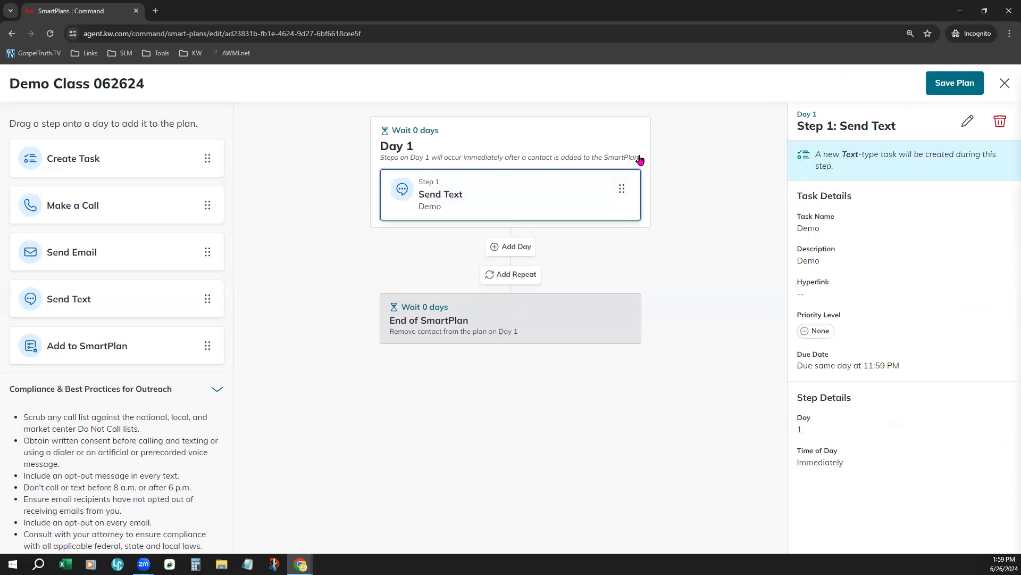
pyautogui.click(674, 267)
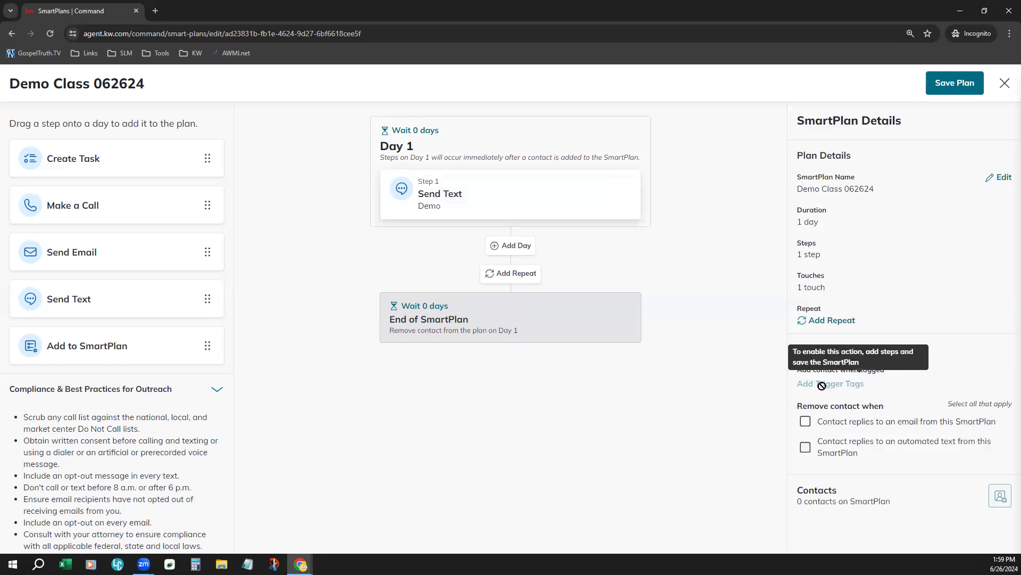
pyautogui.click(938, 90)
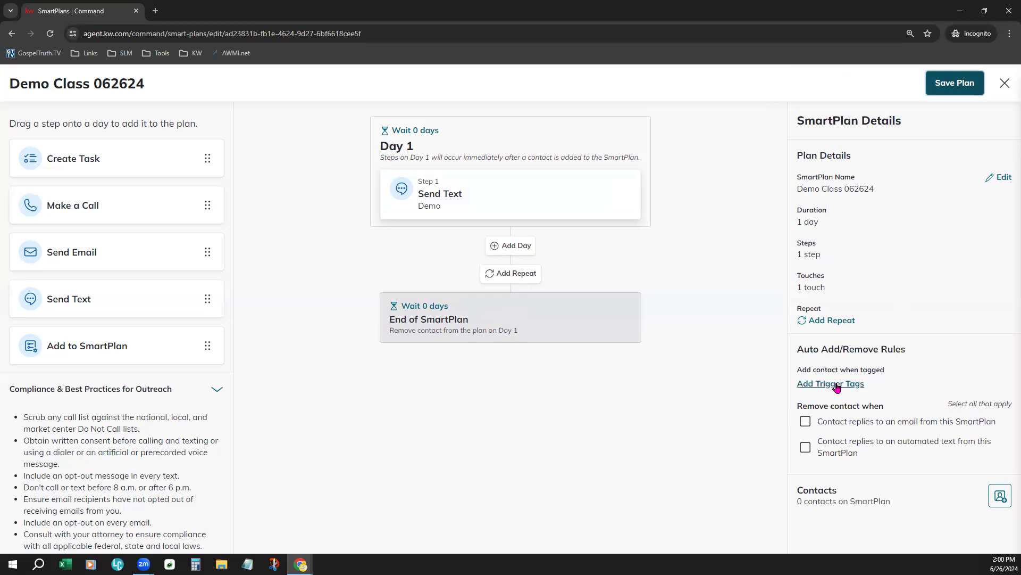
# Find and select MNN as a trigger tag for the plan, and cancel without adding the trigger
pyautogui.click(836, 386)
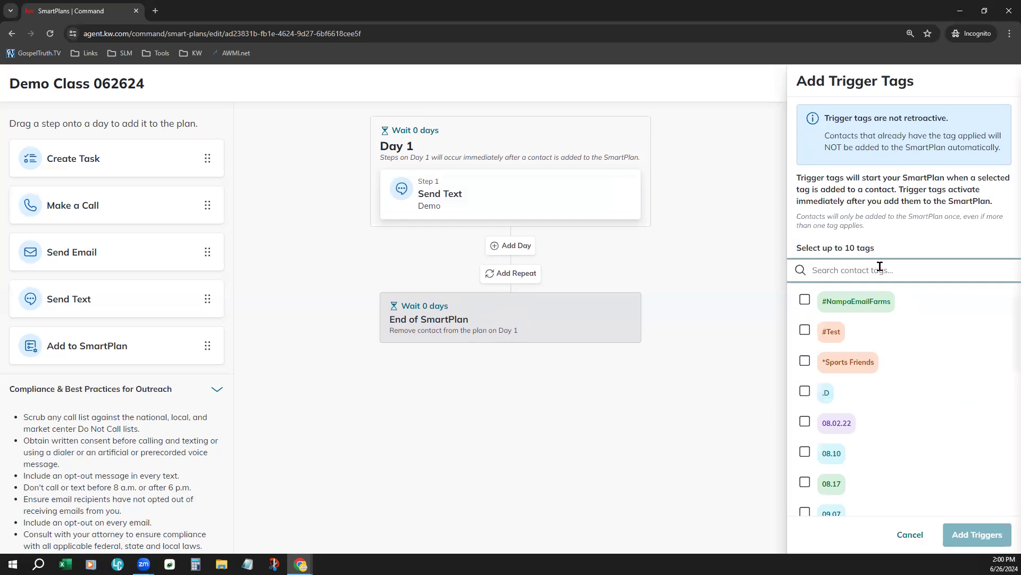
pyautogui.write('MNN')
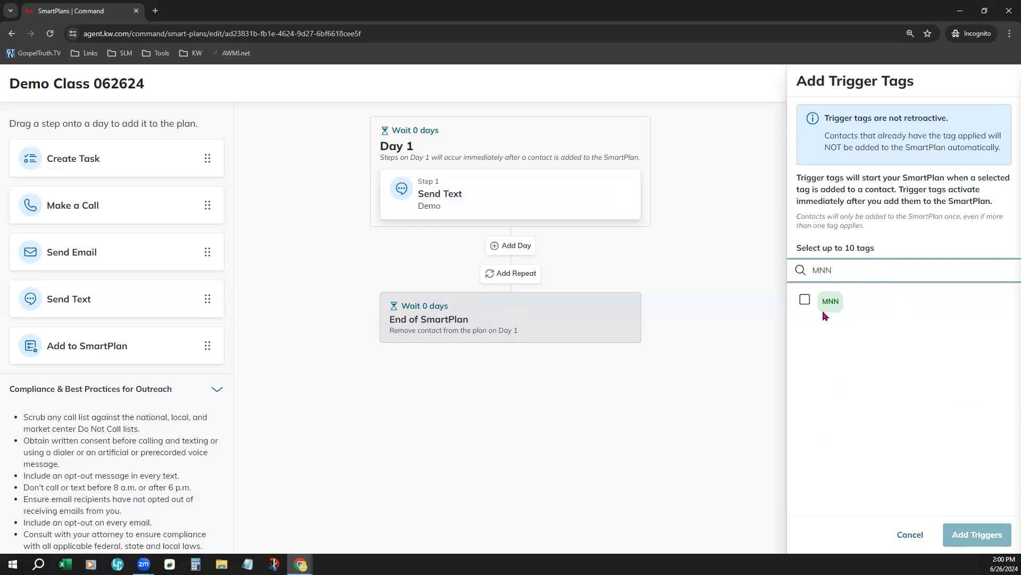
pyautogui.click(804, 301)
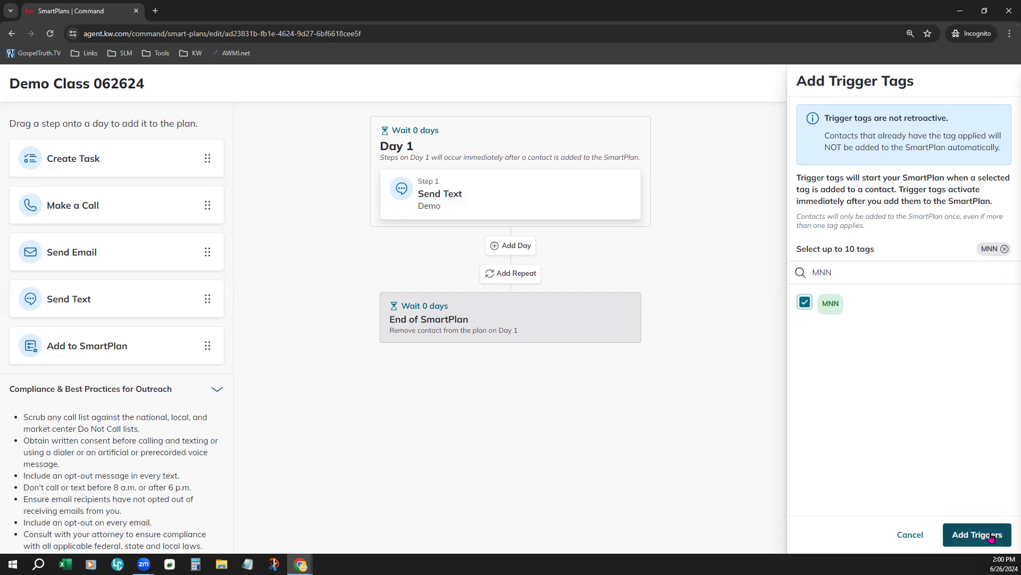
pyautogui.click(905, 535)
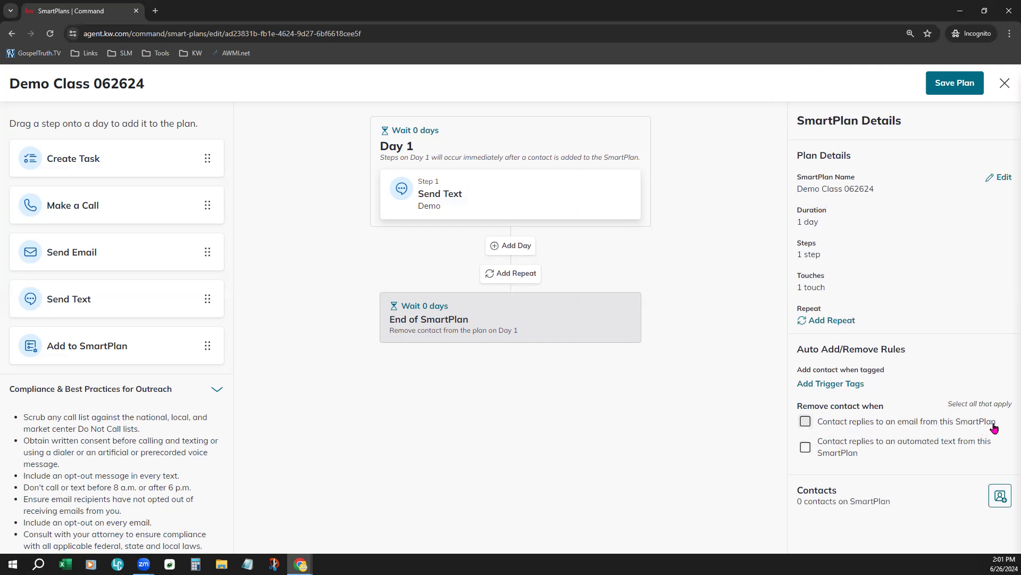
# Select and clear both contact-removal rules for email and automated text replies, and reopen the trigger tag list and cancel it
pyautogui.click(809, 422)
pyautogui.click(799, 452)
pyautogui.click(806, 422)
pyautogui.click(806, 450)
pyautogui.click(836, 387)
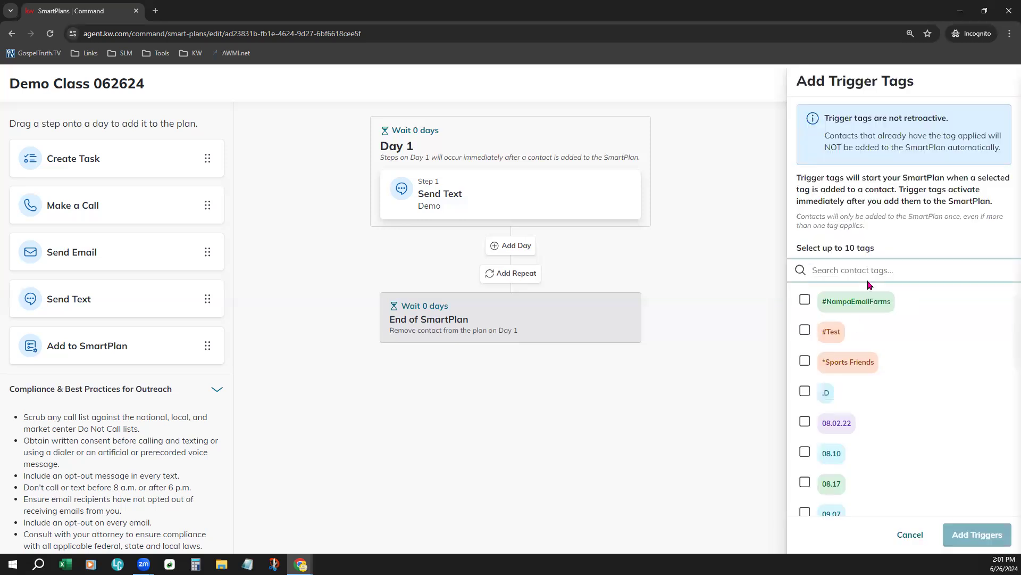
pyautogui.click(923, 537)
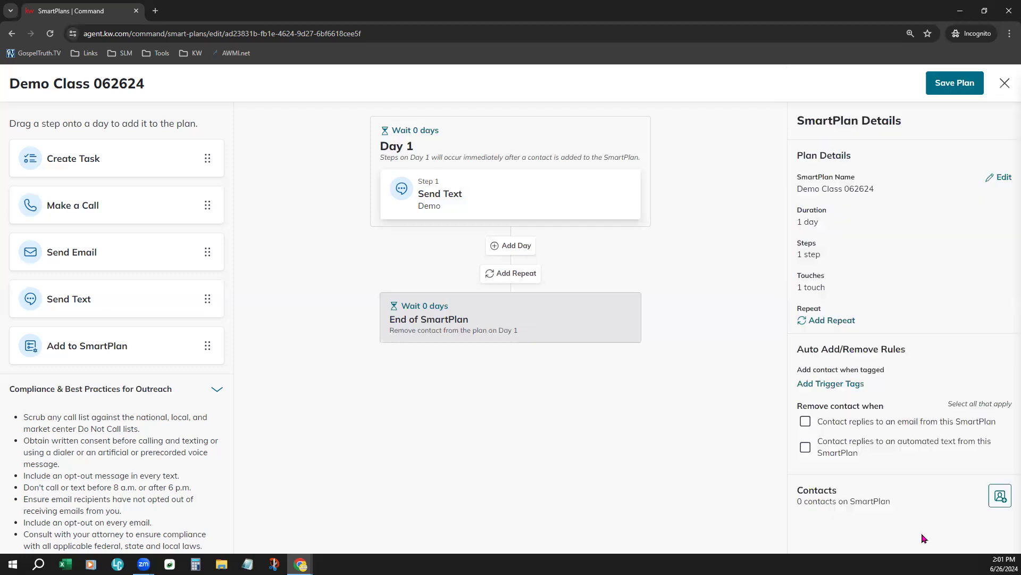